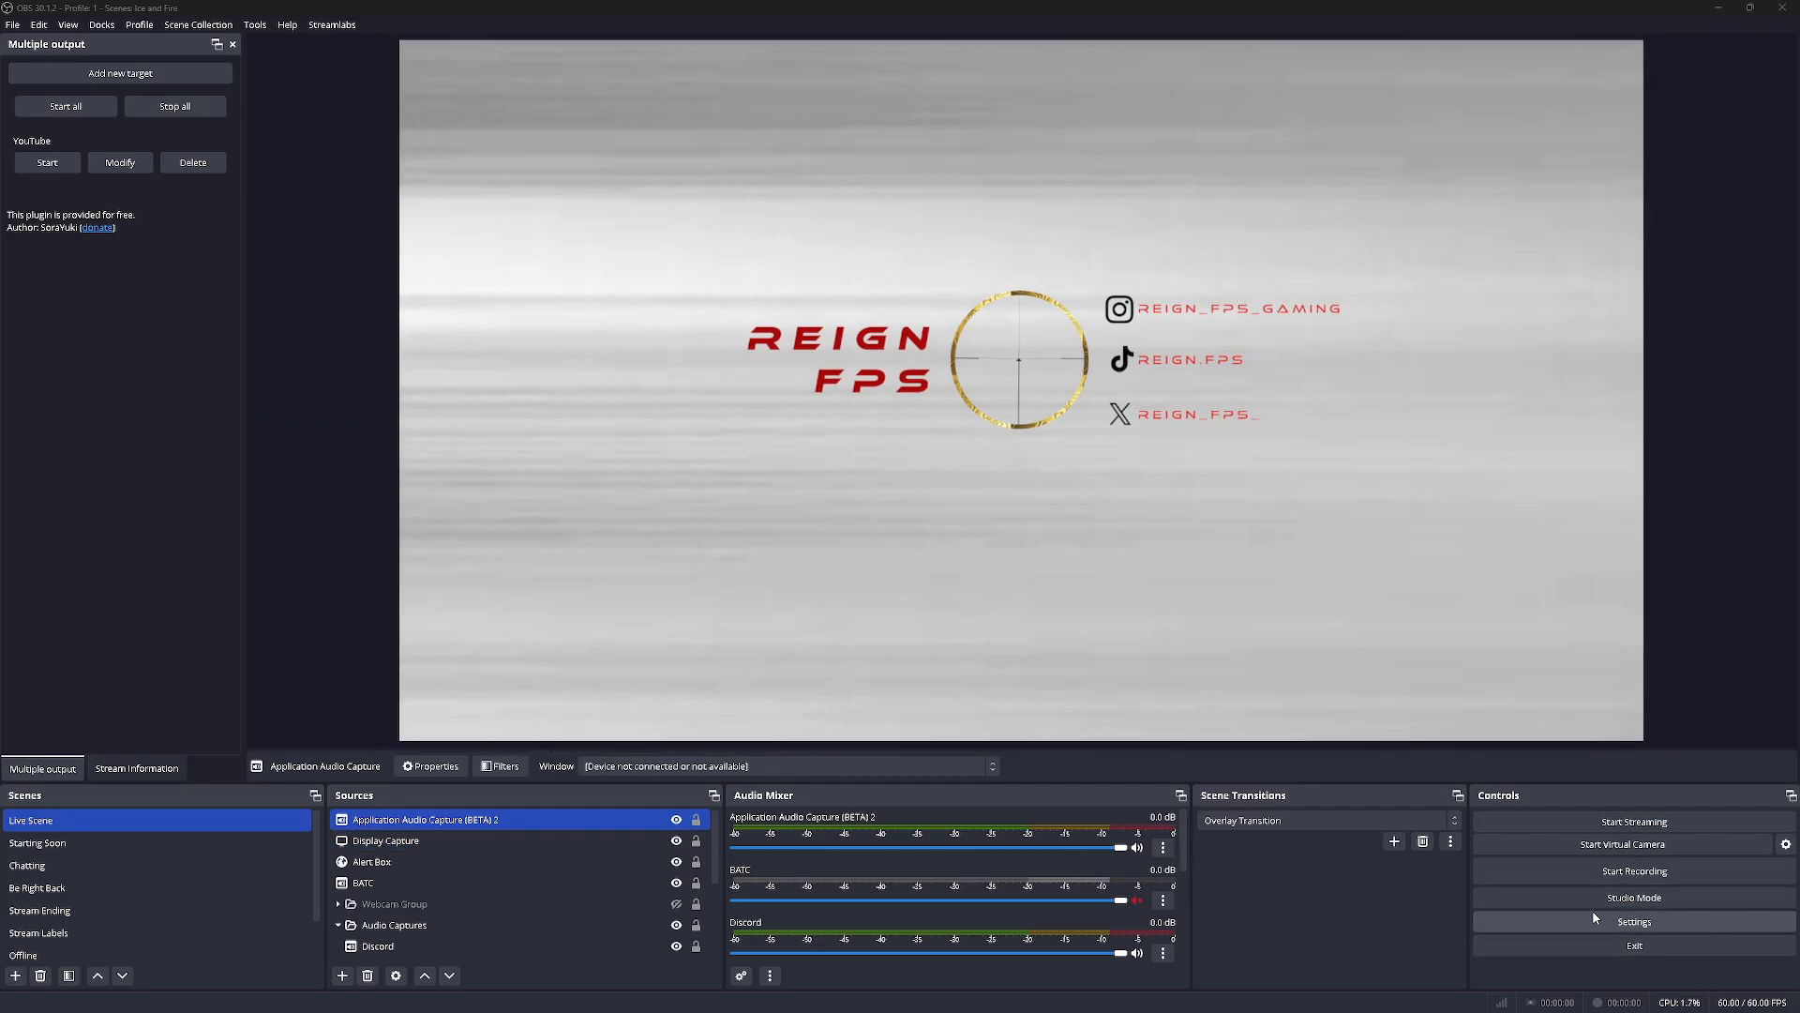
# Open the OBS settings and review the Twitch streaming service configuration
pyautogui.click(1606, 932)
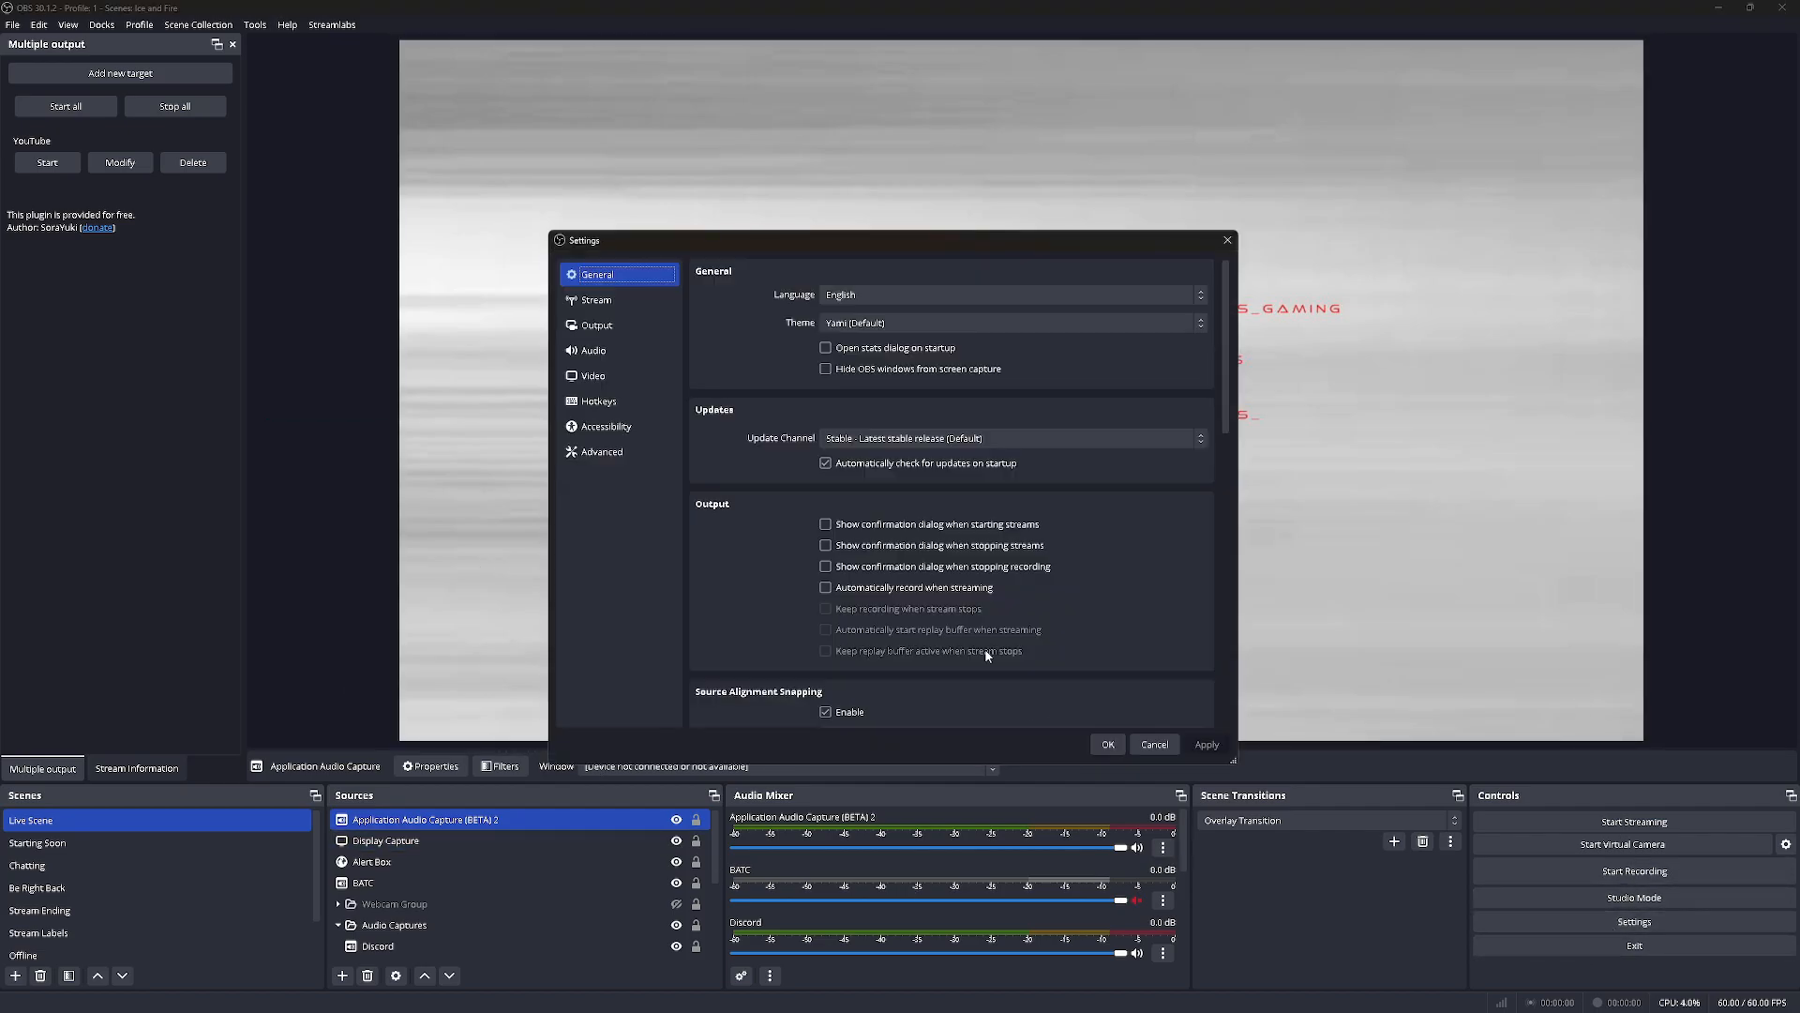
pyautogui.click(600, 300)
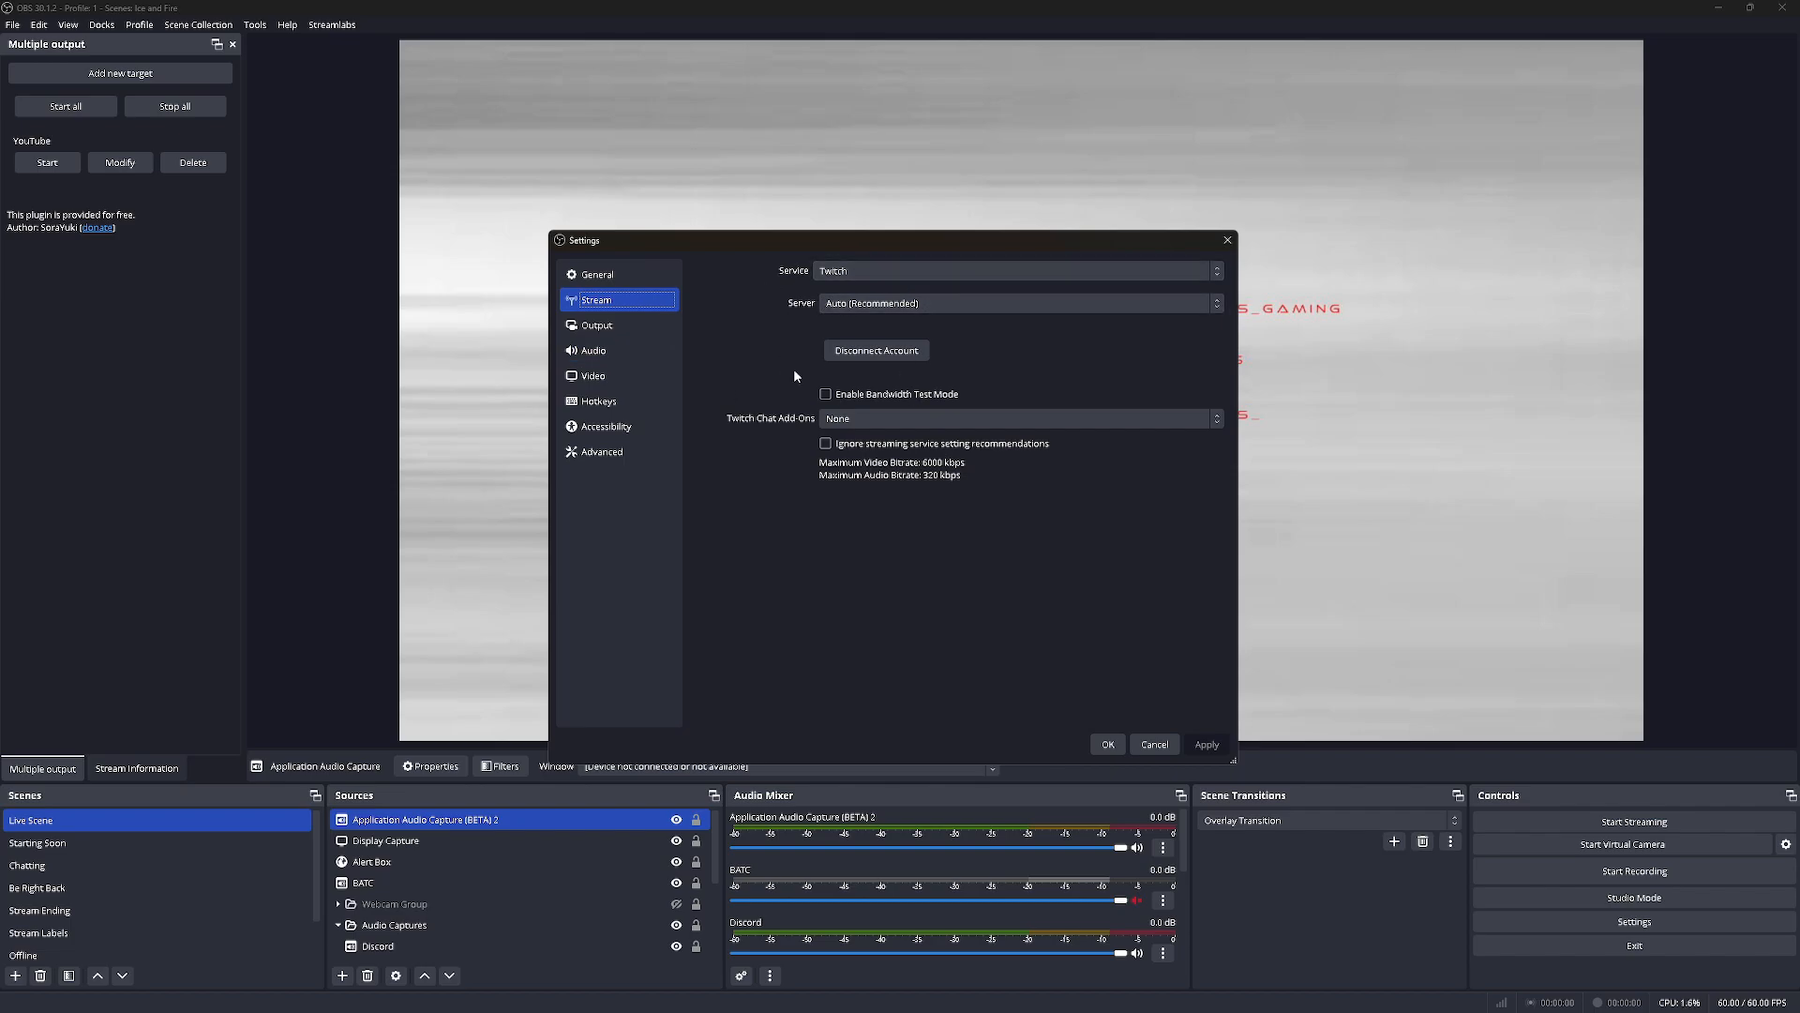
pyautogui.click(600, 328)
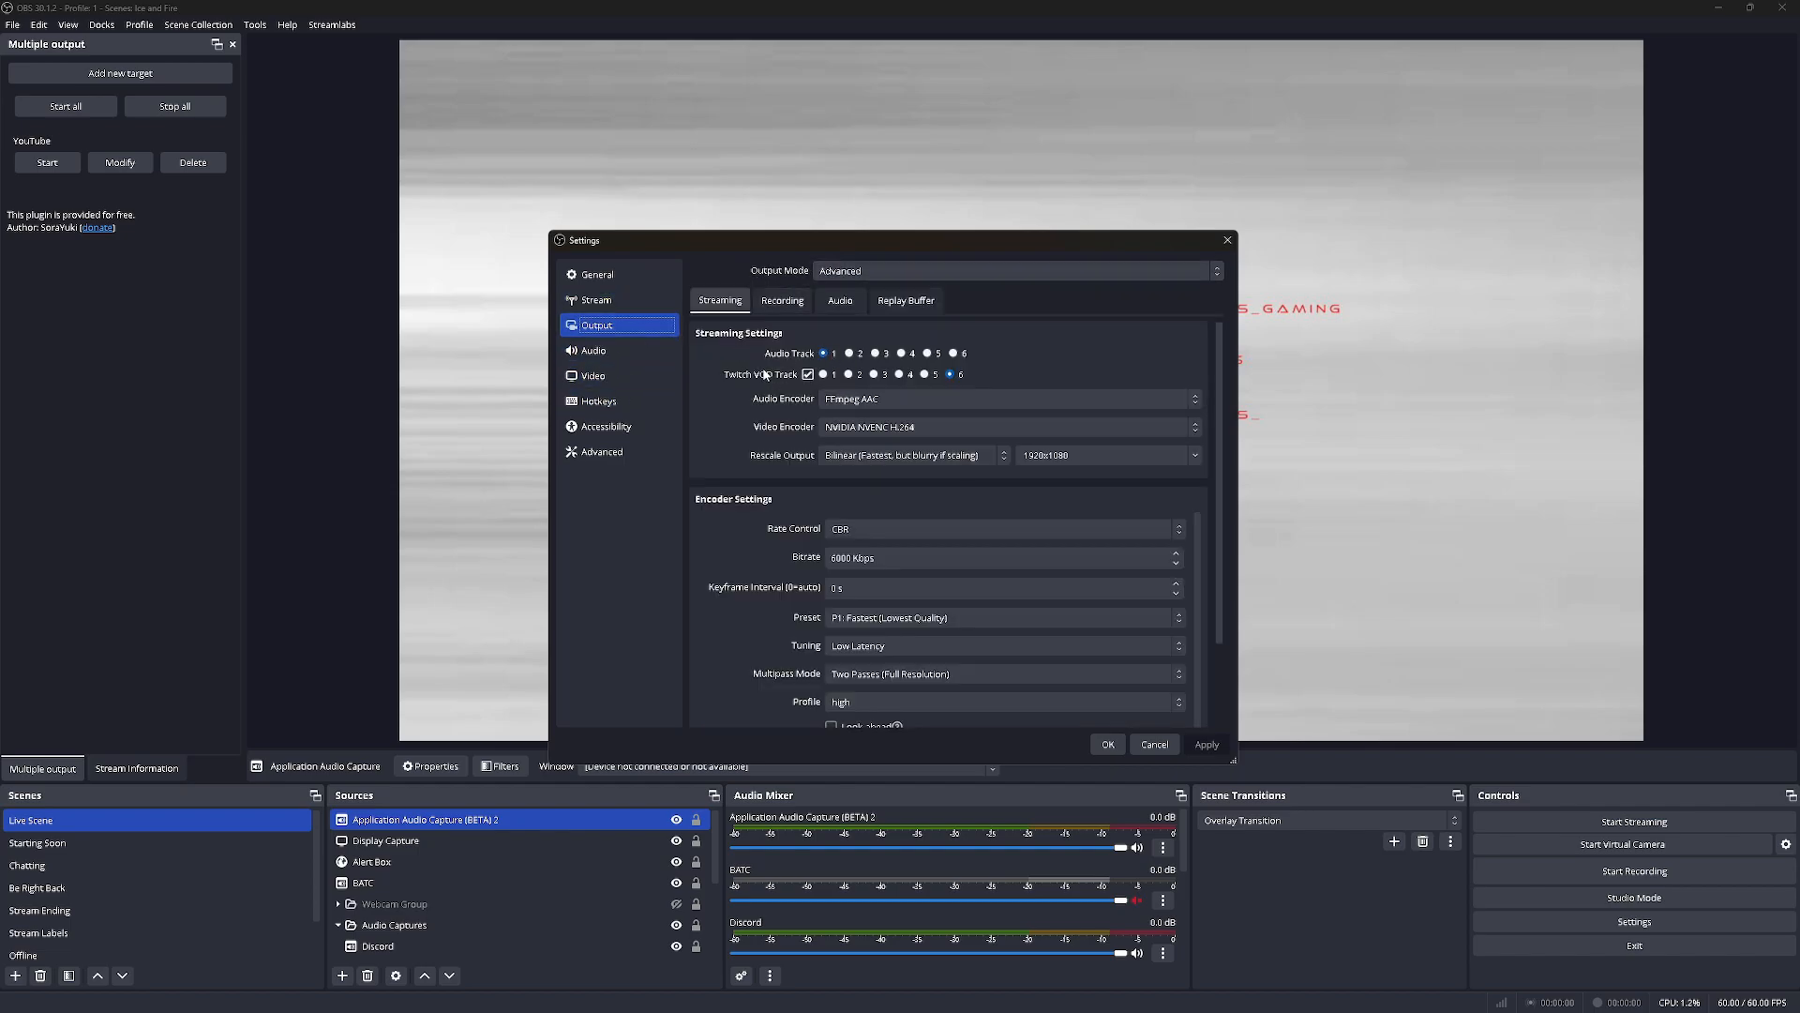
pyautogui.click(611, 302)
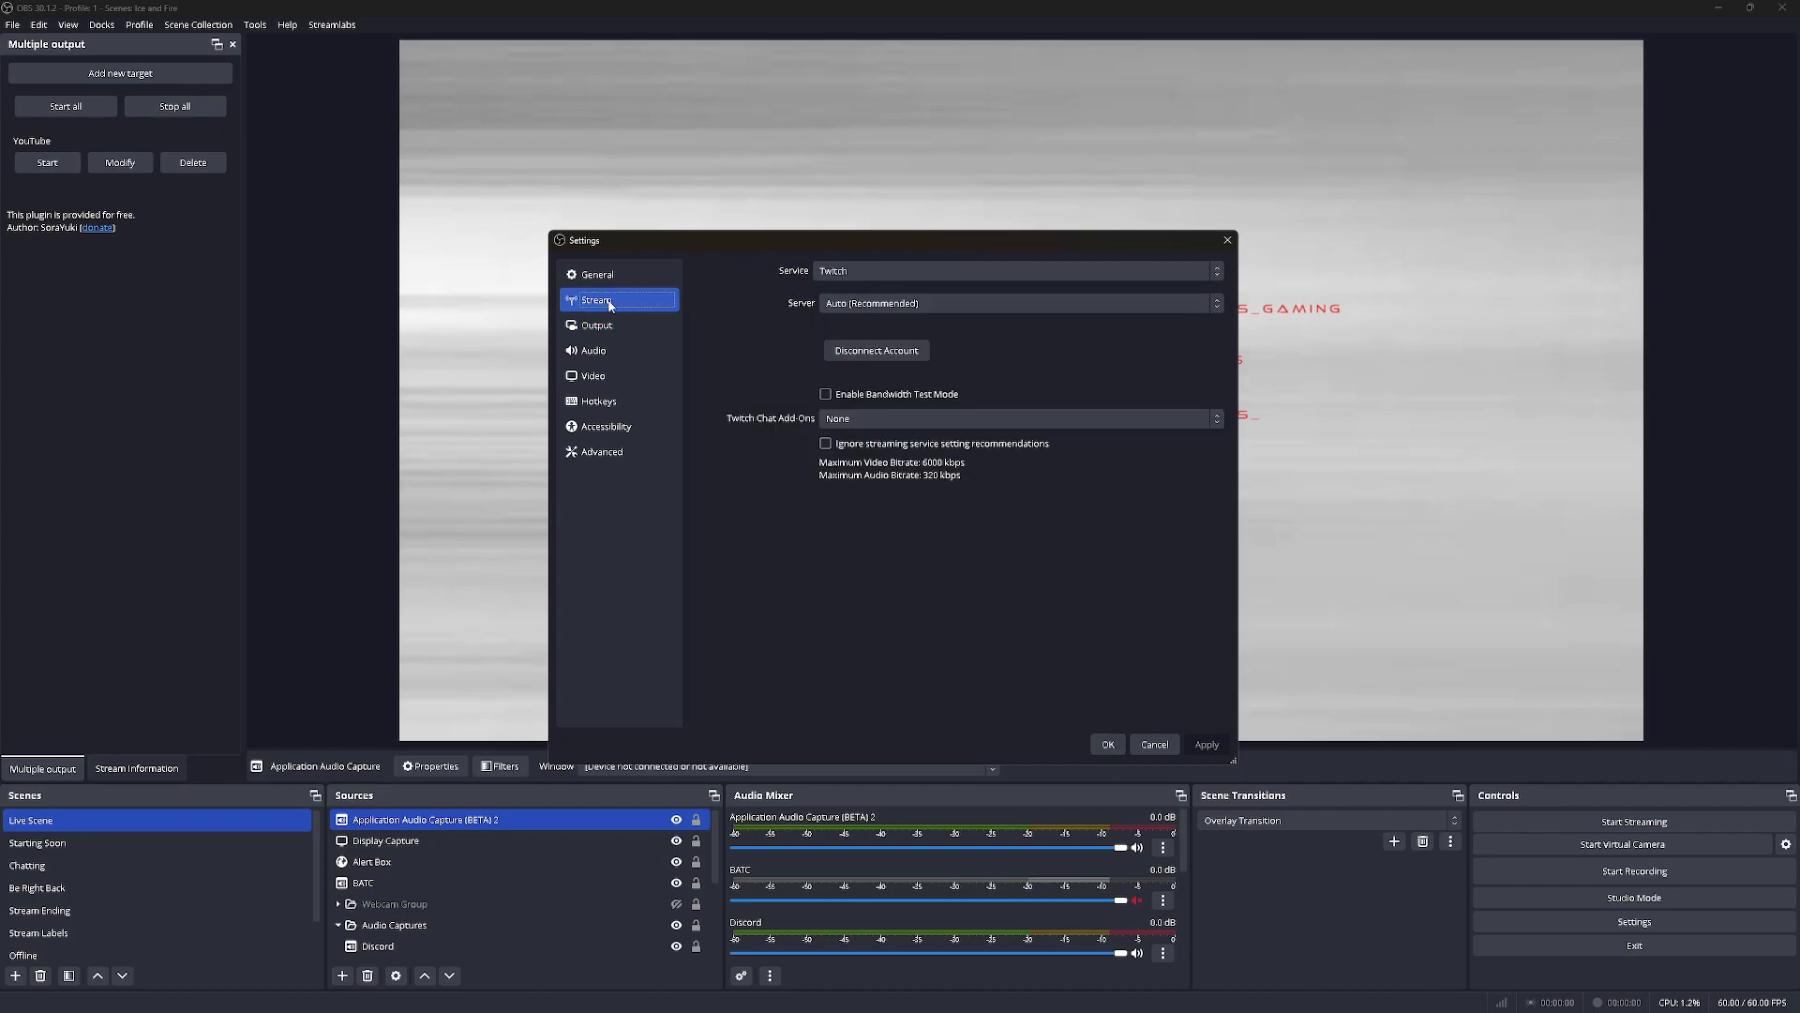
# Assign the Twitch VOD audio to track 6 in the streaming output settings and accept the settings
pyautogui.click(598, 327)
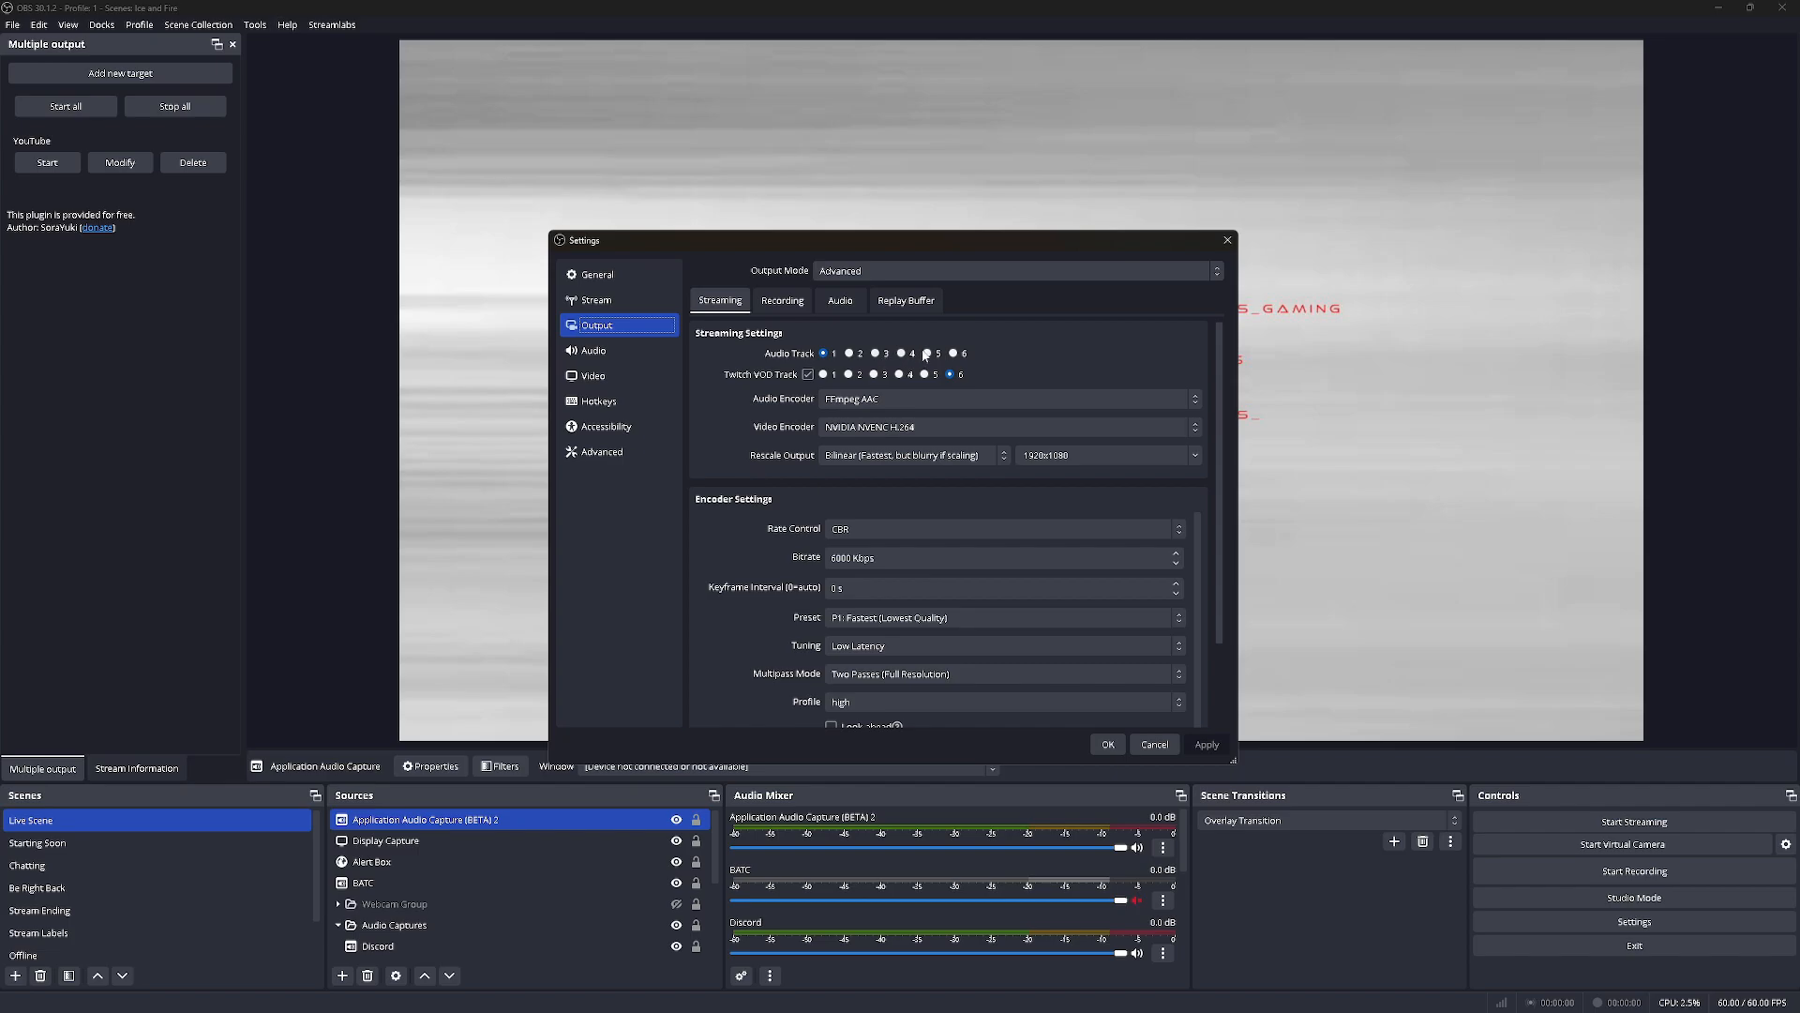
pyautogui.click(949, 372)
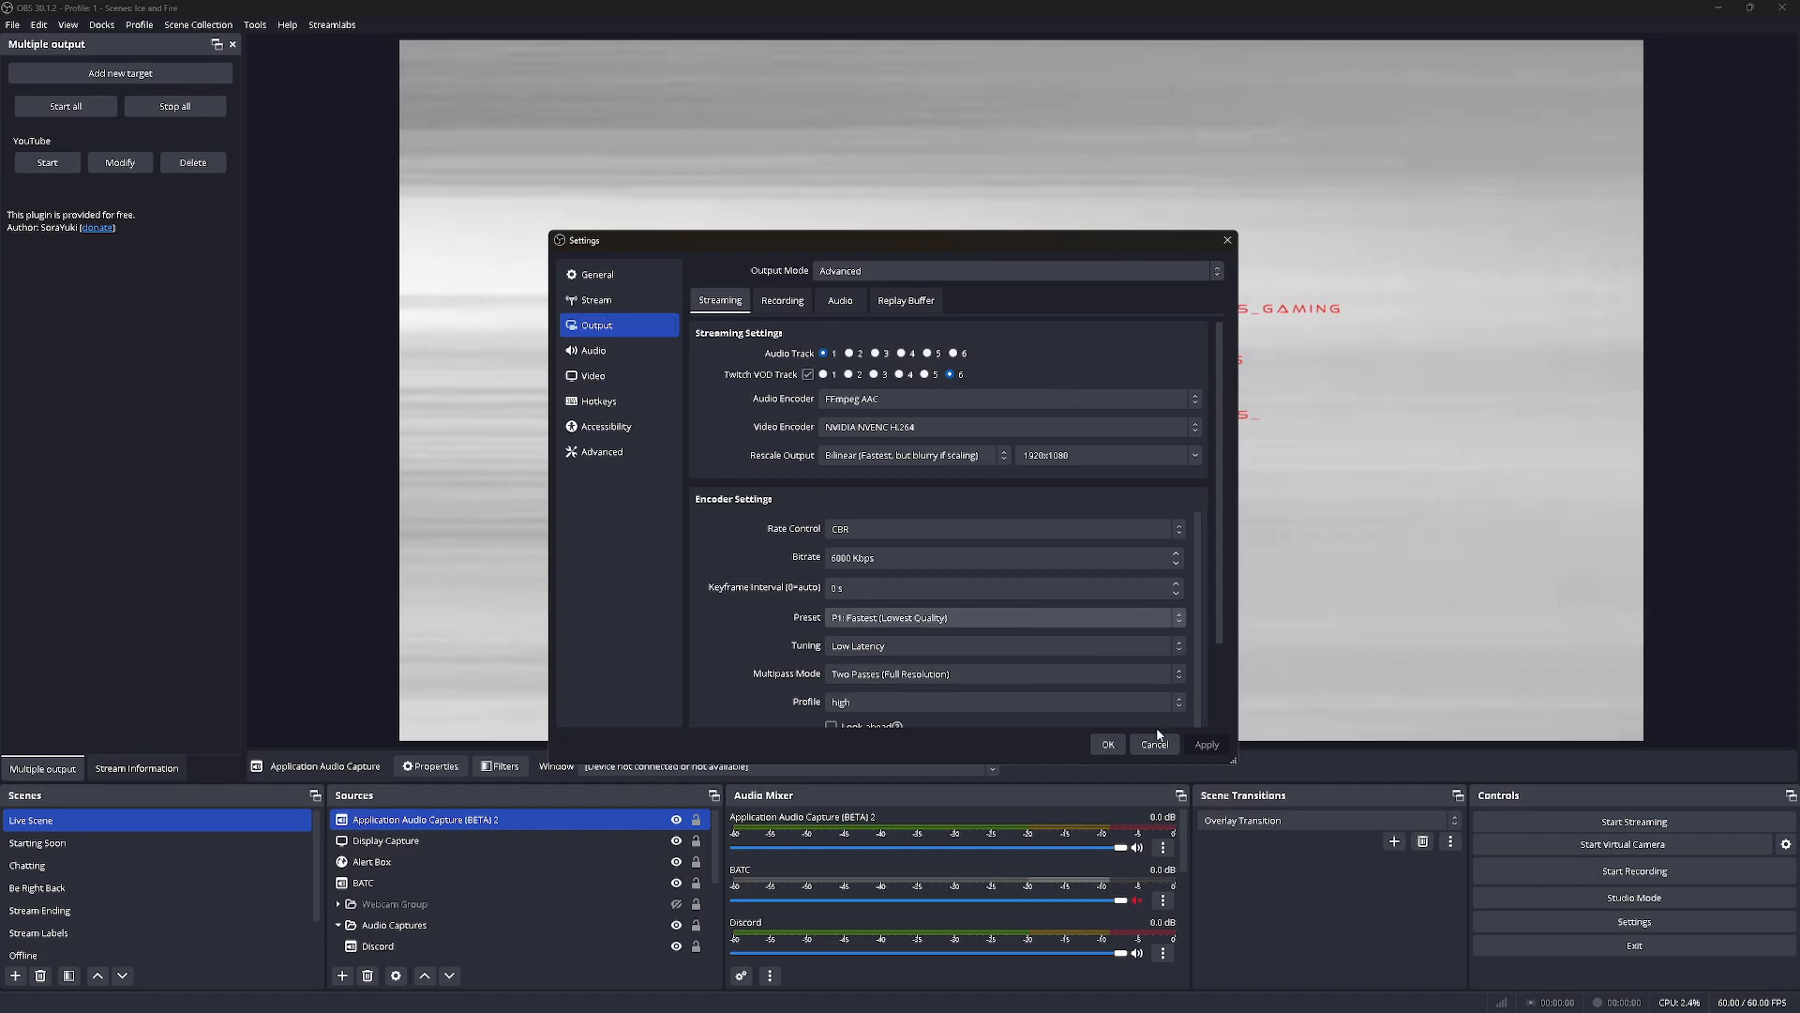
pyautogui.scroll(-2, 812, 587)
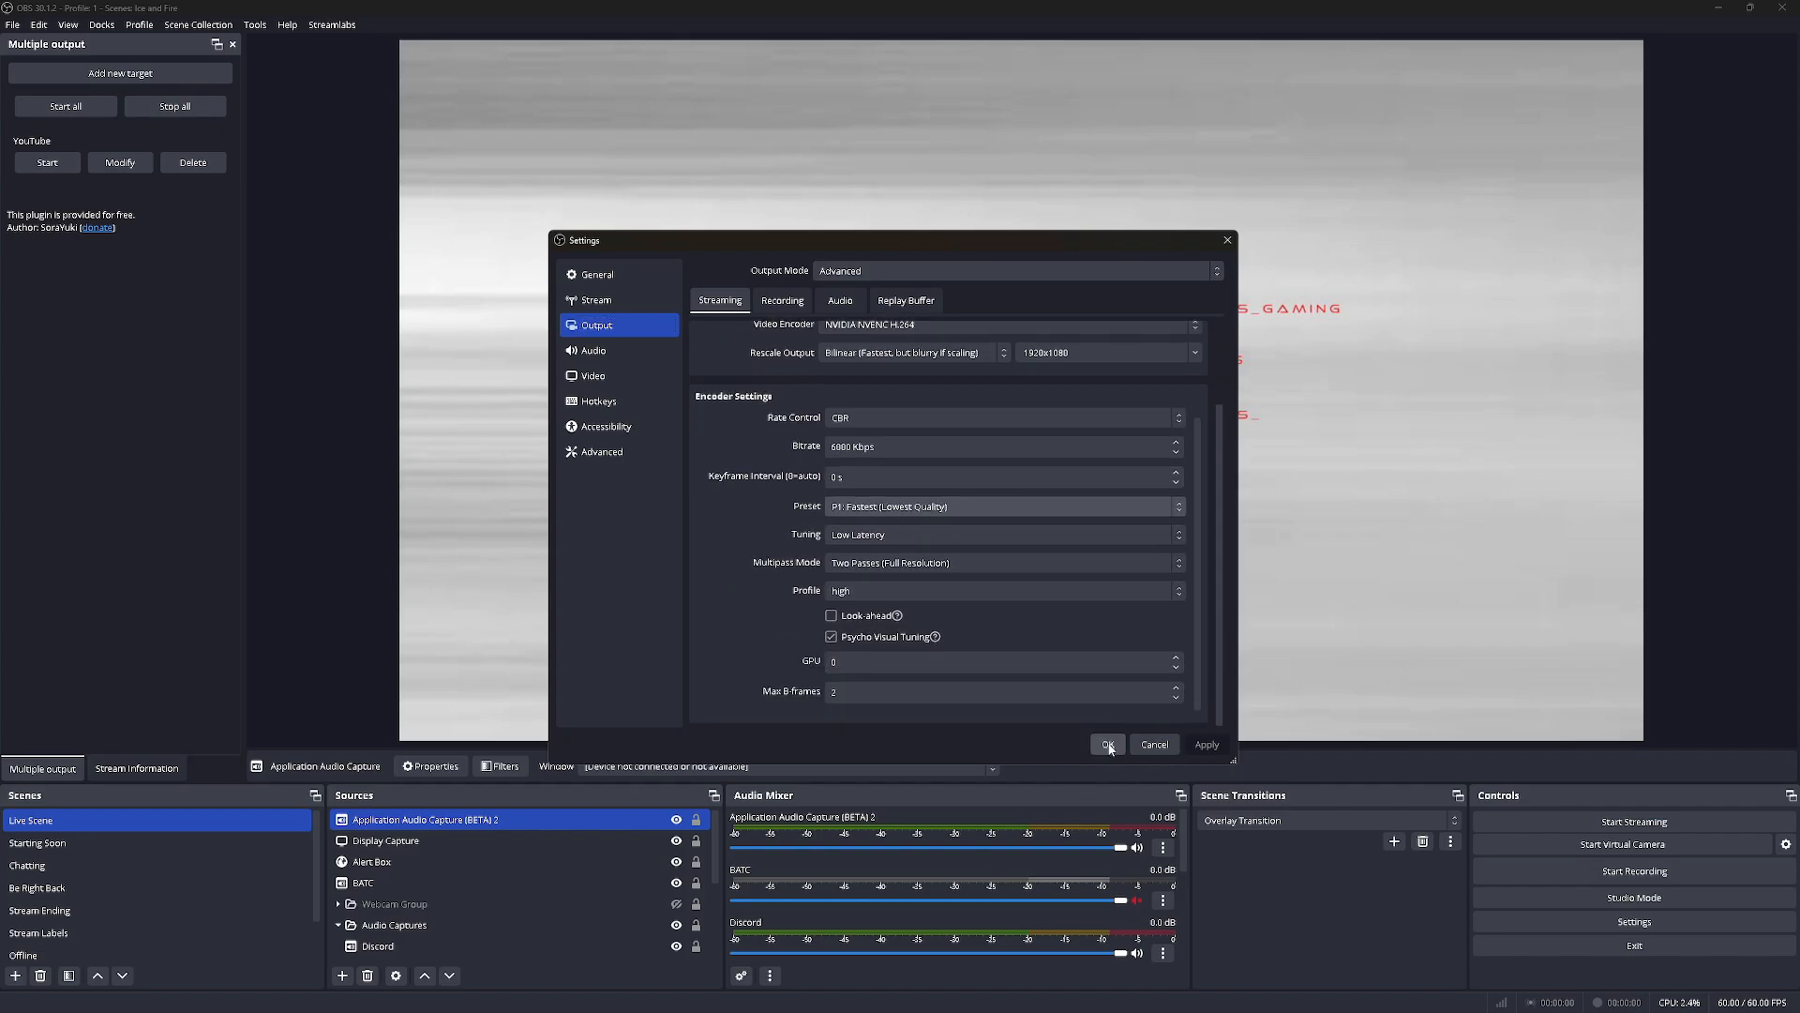
pyautogui.scroll(1, 751, 485)
pyautogui.scroll(2, 751, 484)
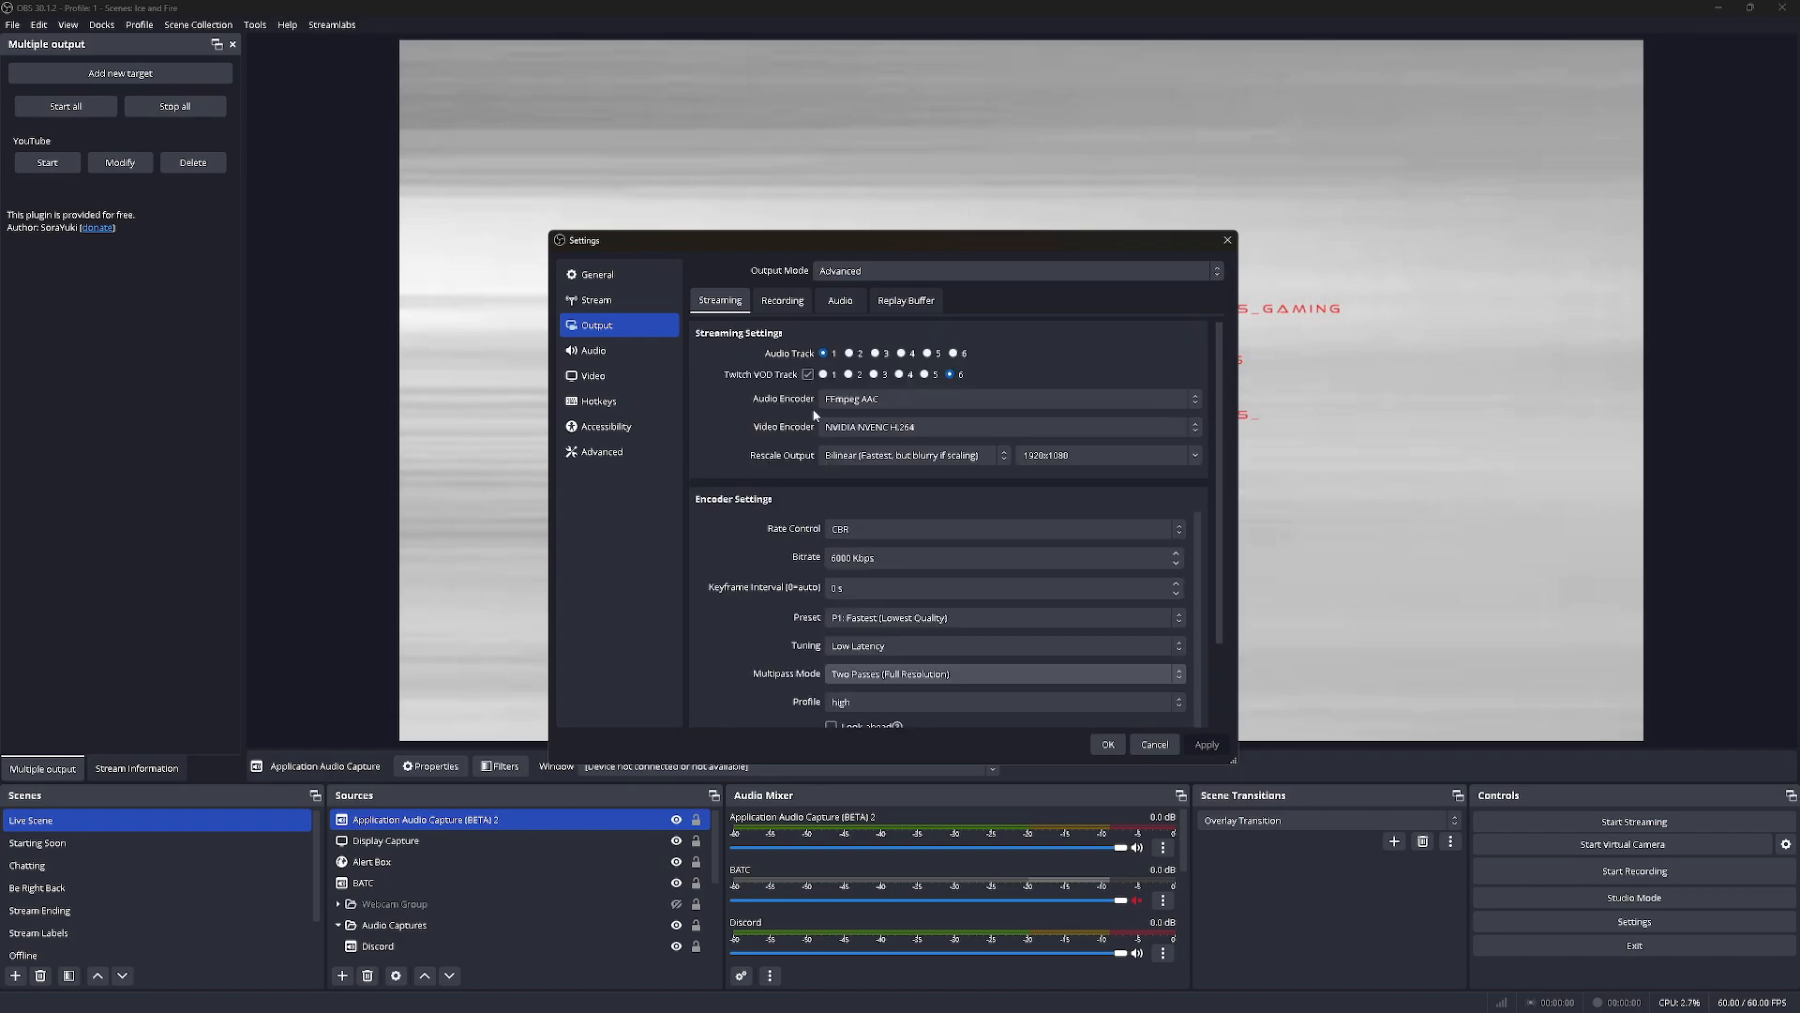
pyautogui.click(1109, 744)
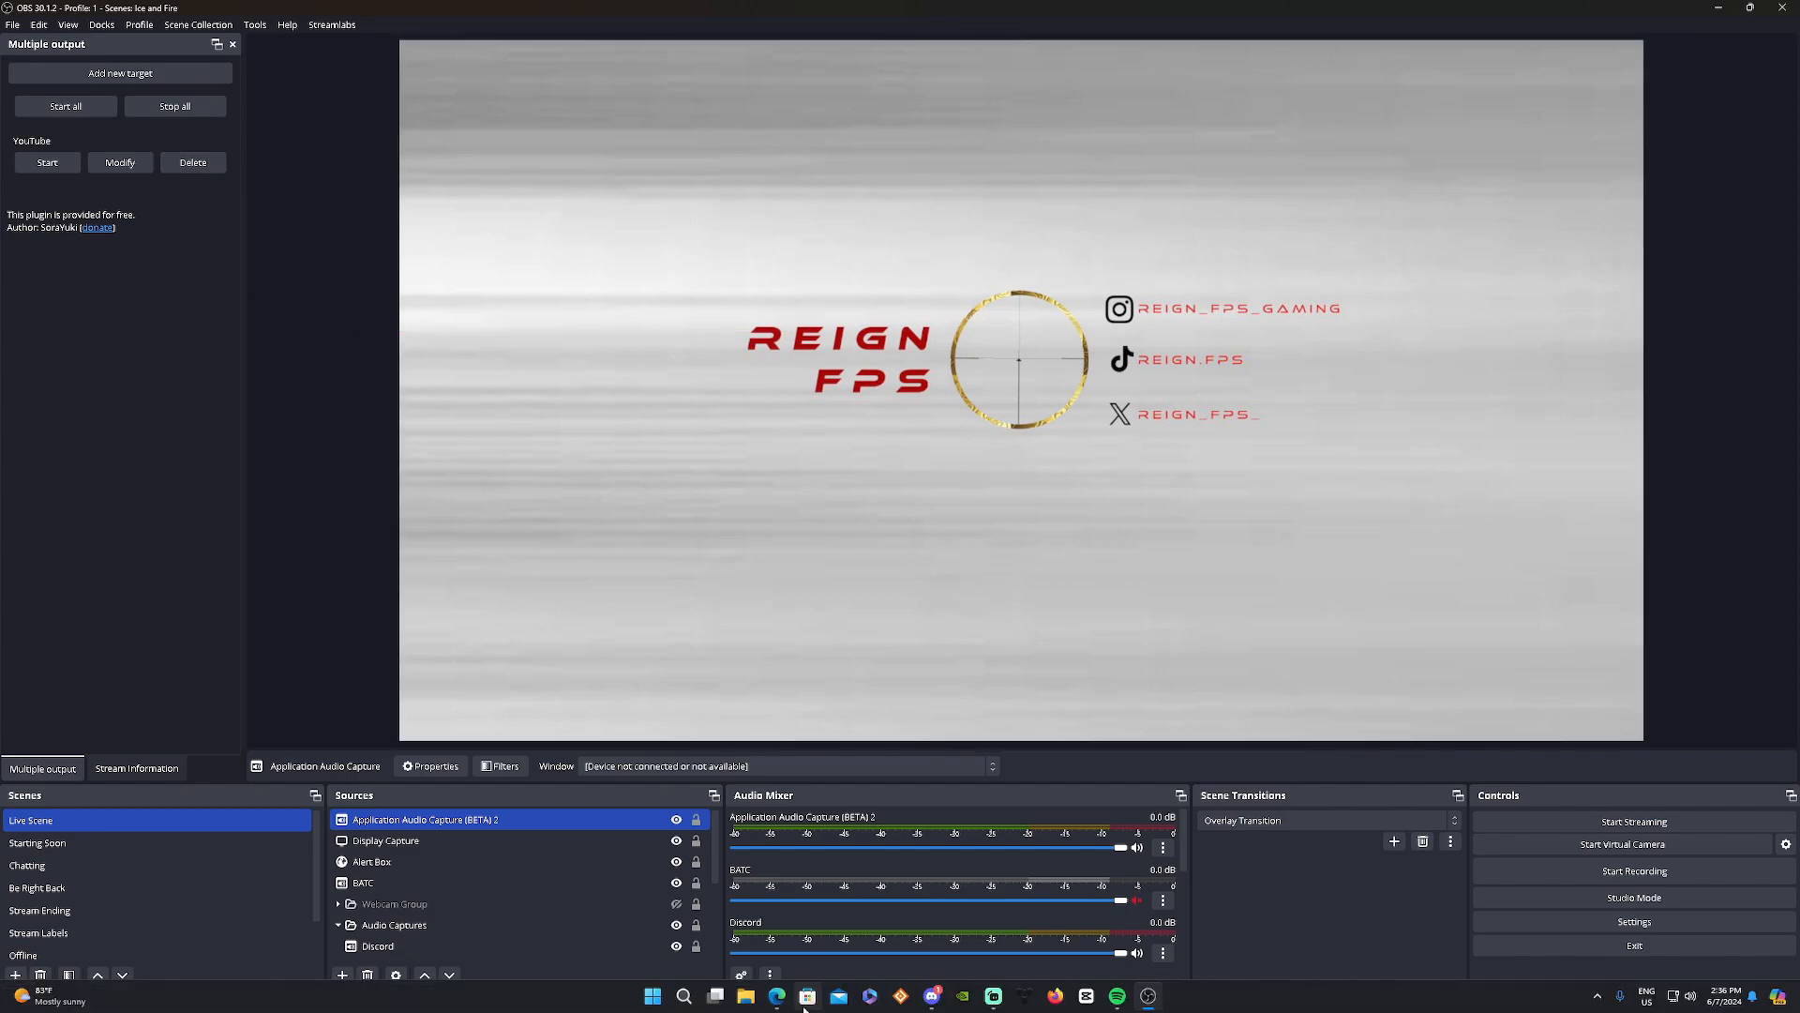
# Switch to Edge and review the Multiple RTMP outputs plugin page on the OBS forum
pyautogui.moveTo(778, 1006)
pyautogui.click(776, 923)
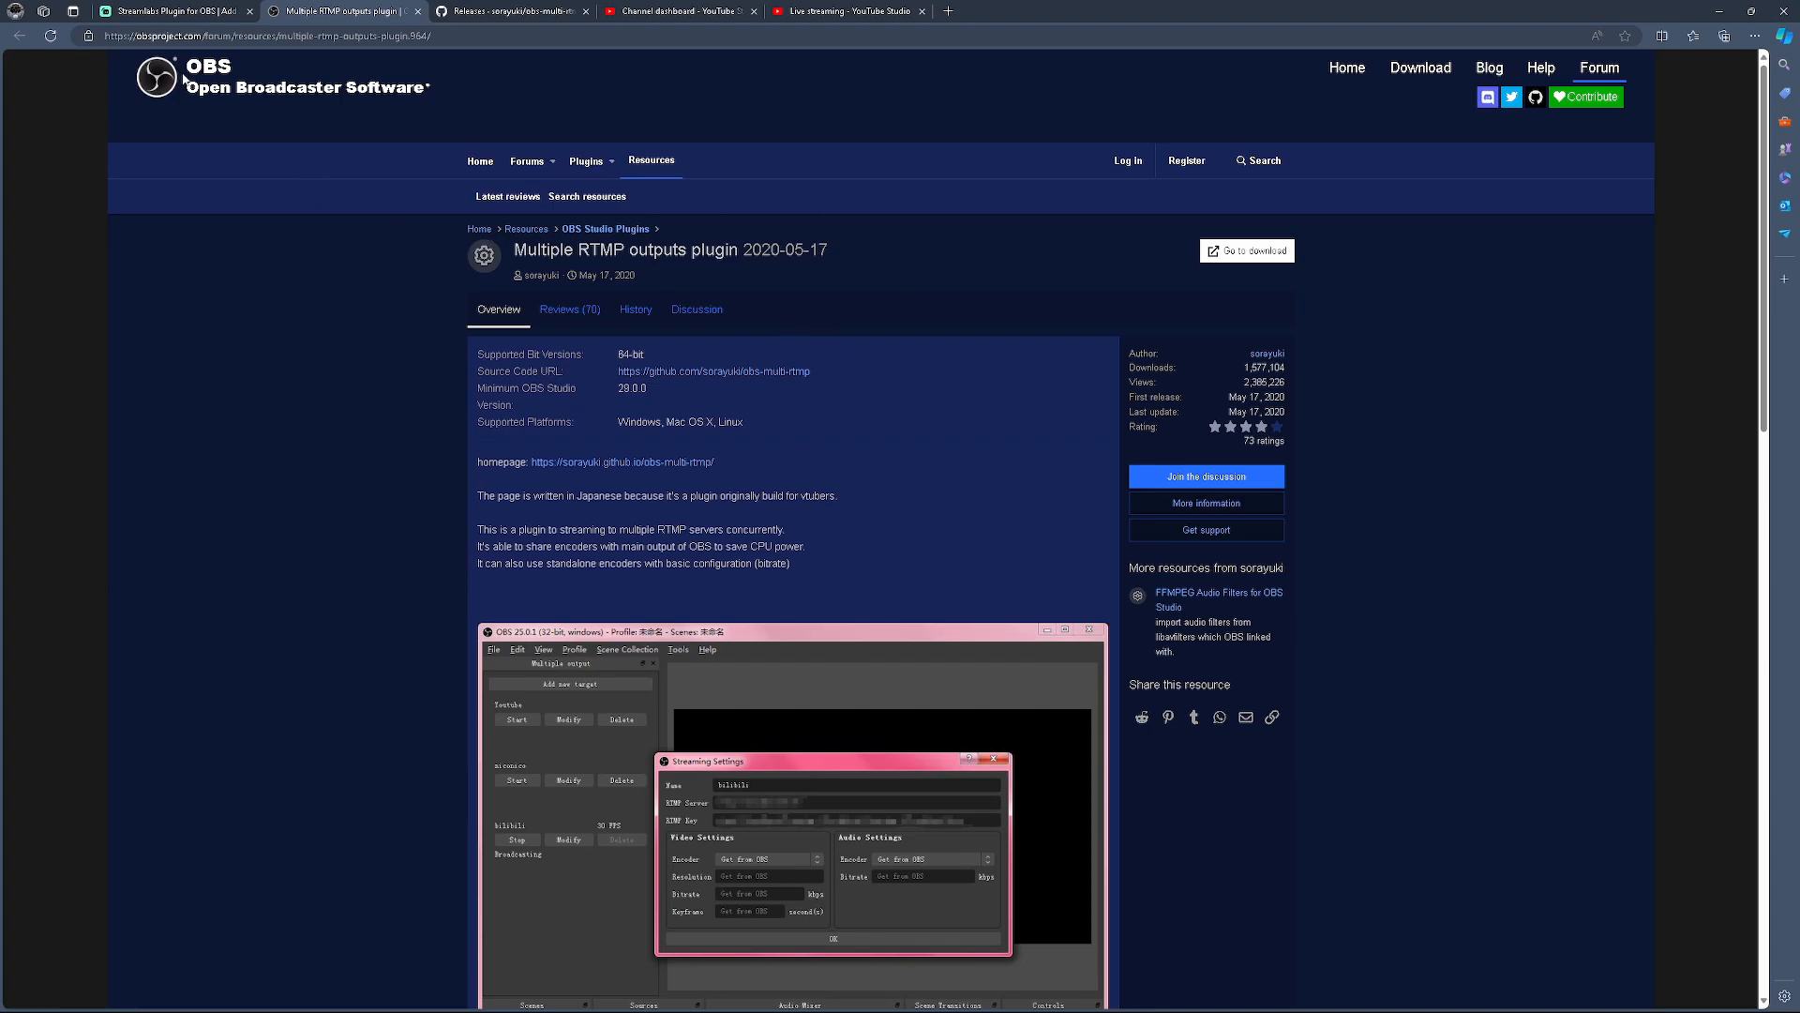
pyautogui.scroll(-10, 752, 457)
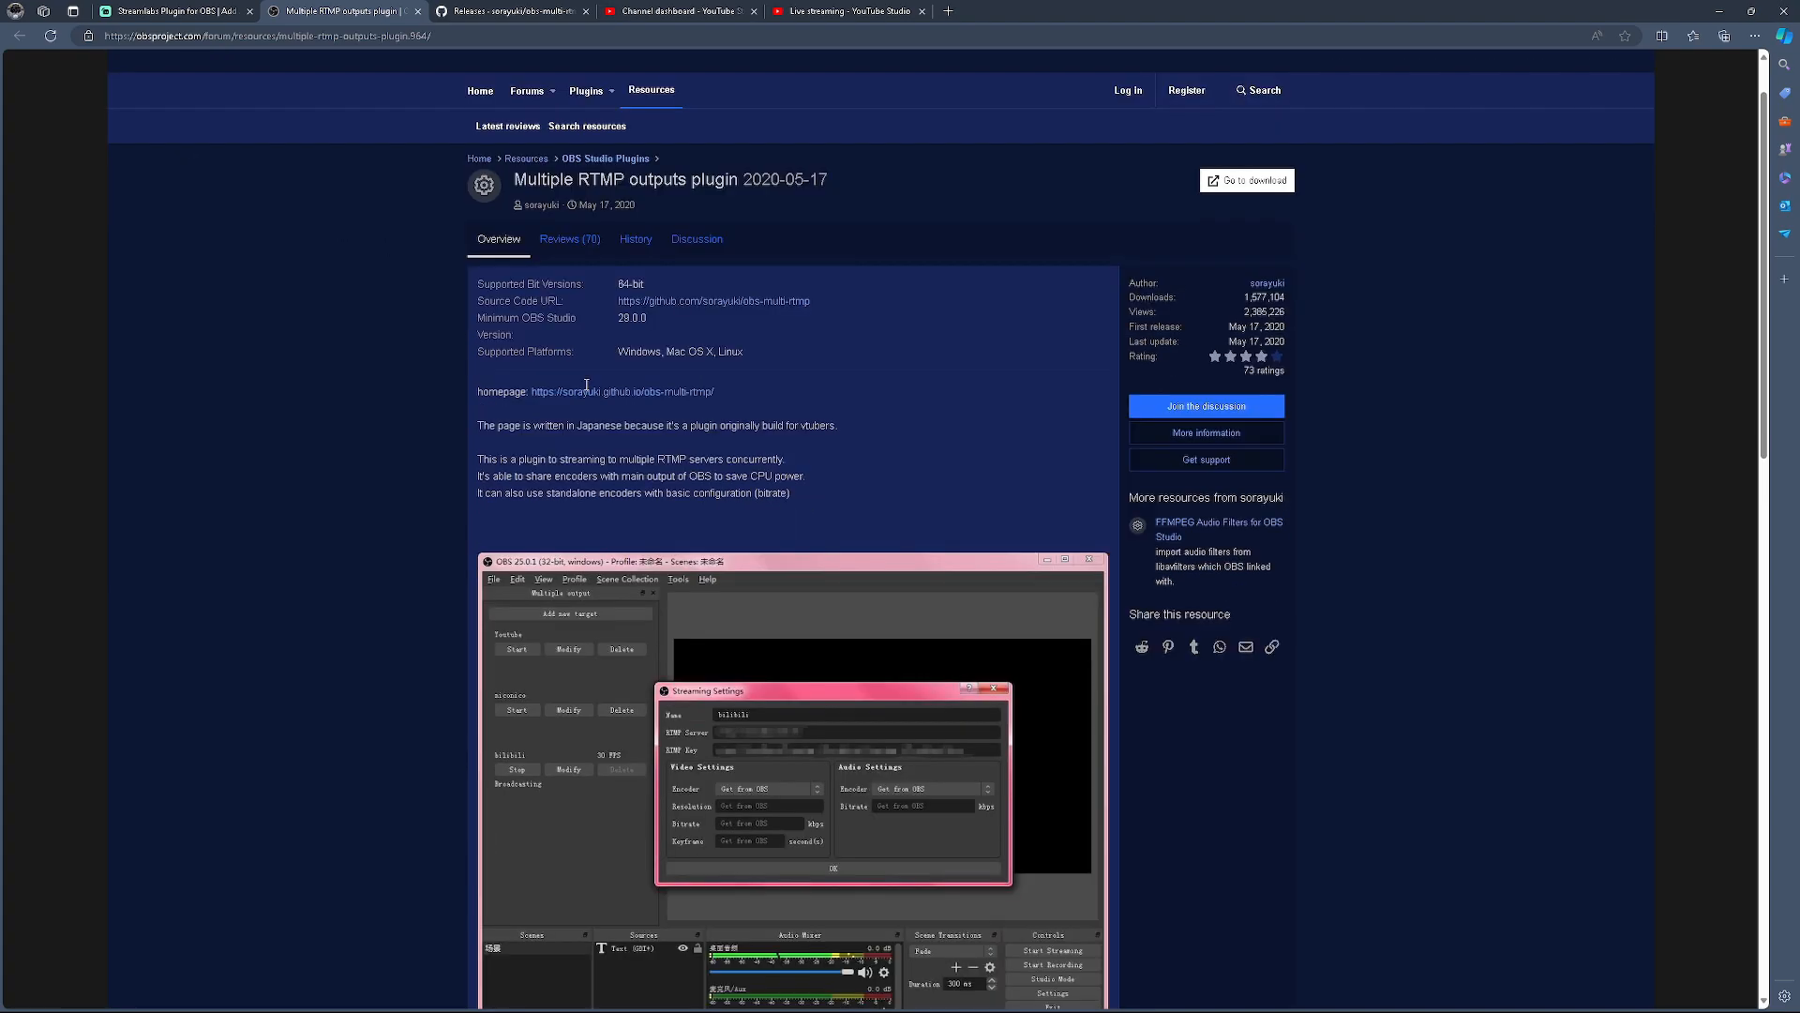
pyautogui.scroll(10, 619, 417)
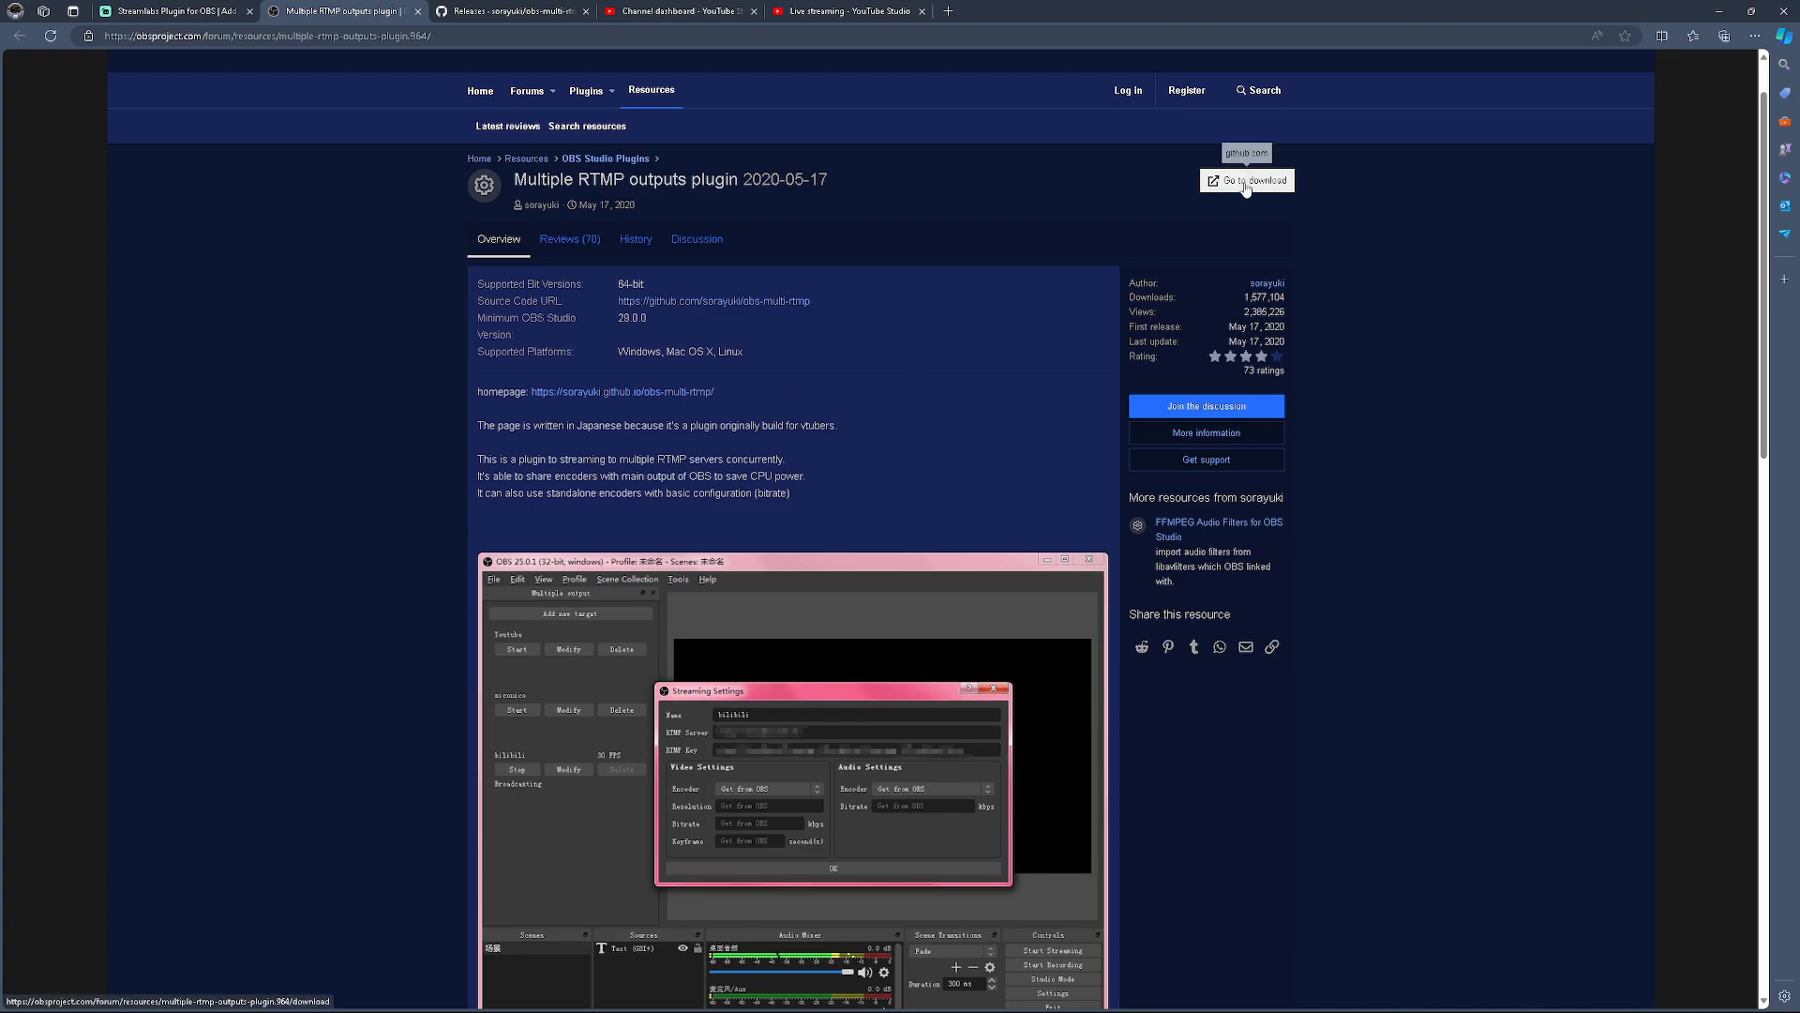
# On the obs-multi-rtmp GitHub releases page, locate the Windows x64 installer among the latest release's assets
pyautogui.click(514, 14)
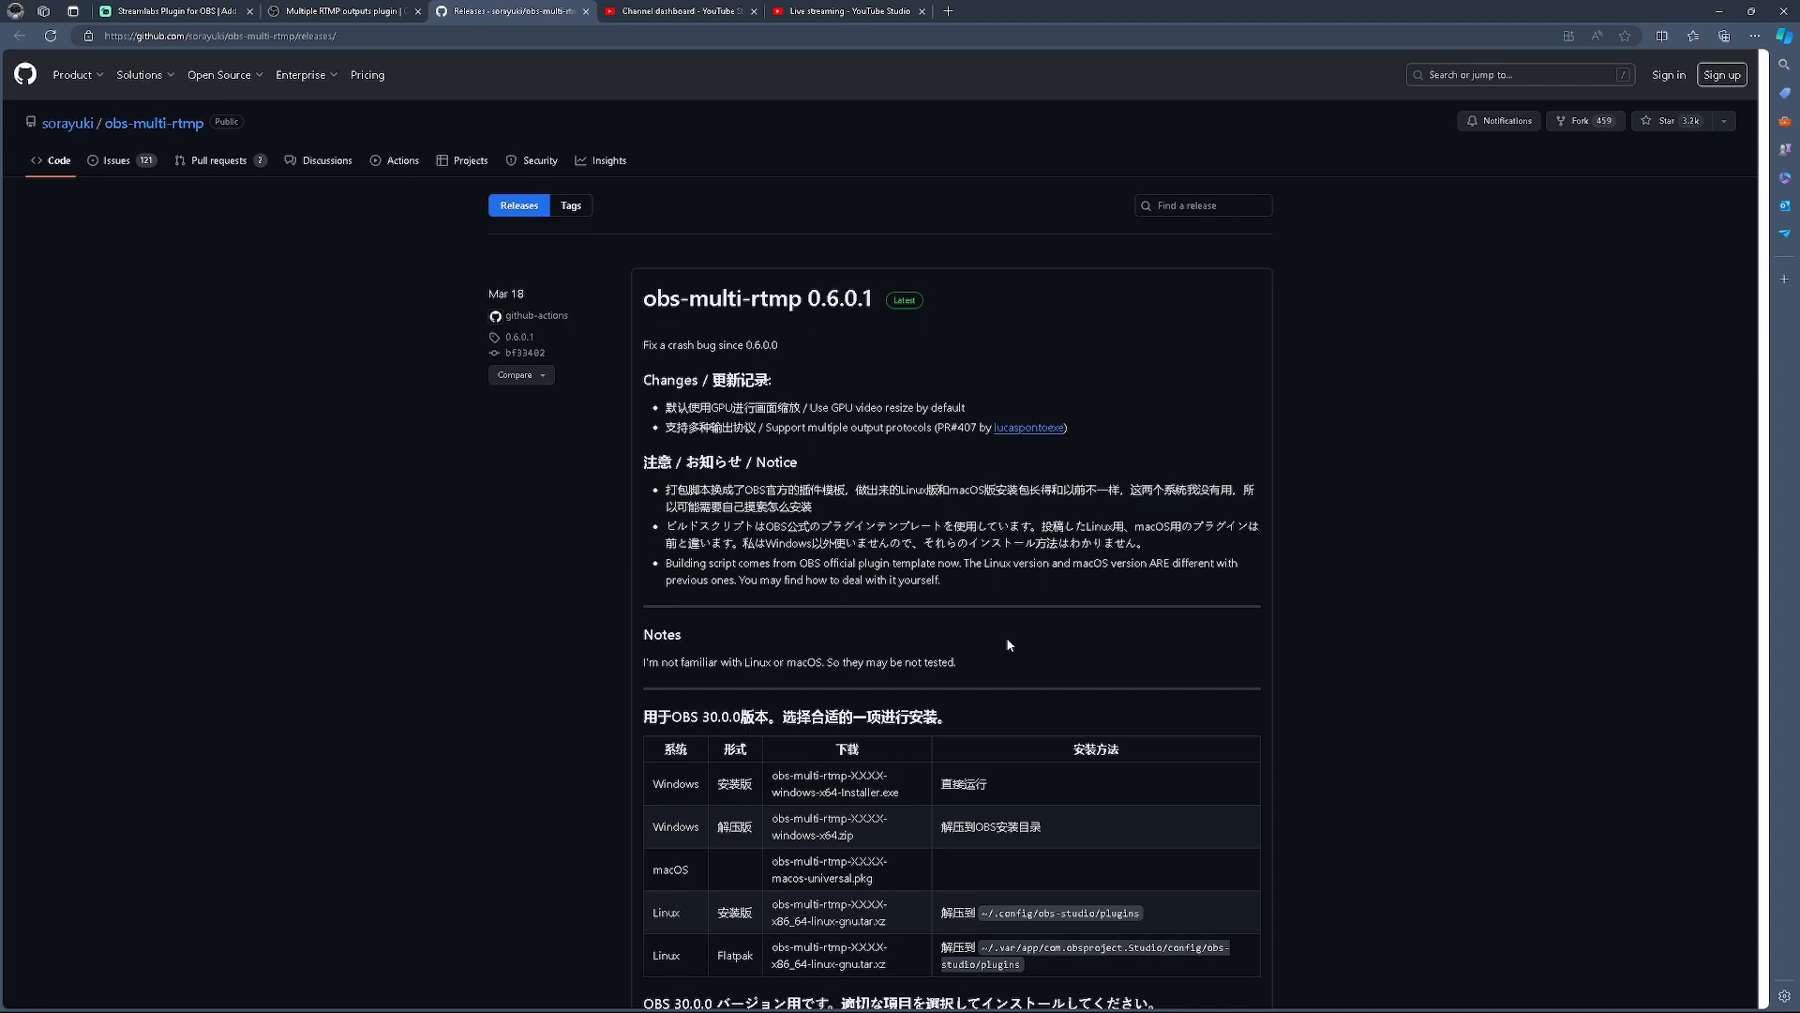
pyautogui.scroll(-10, 452, 581)
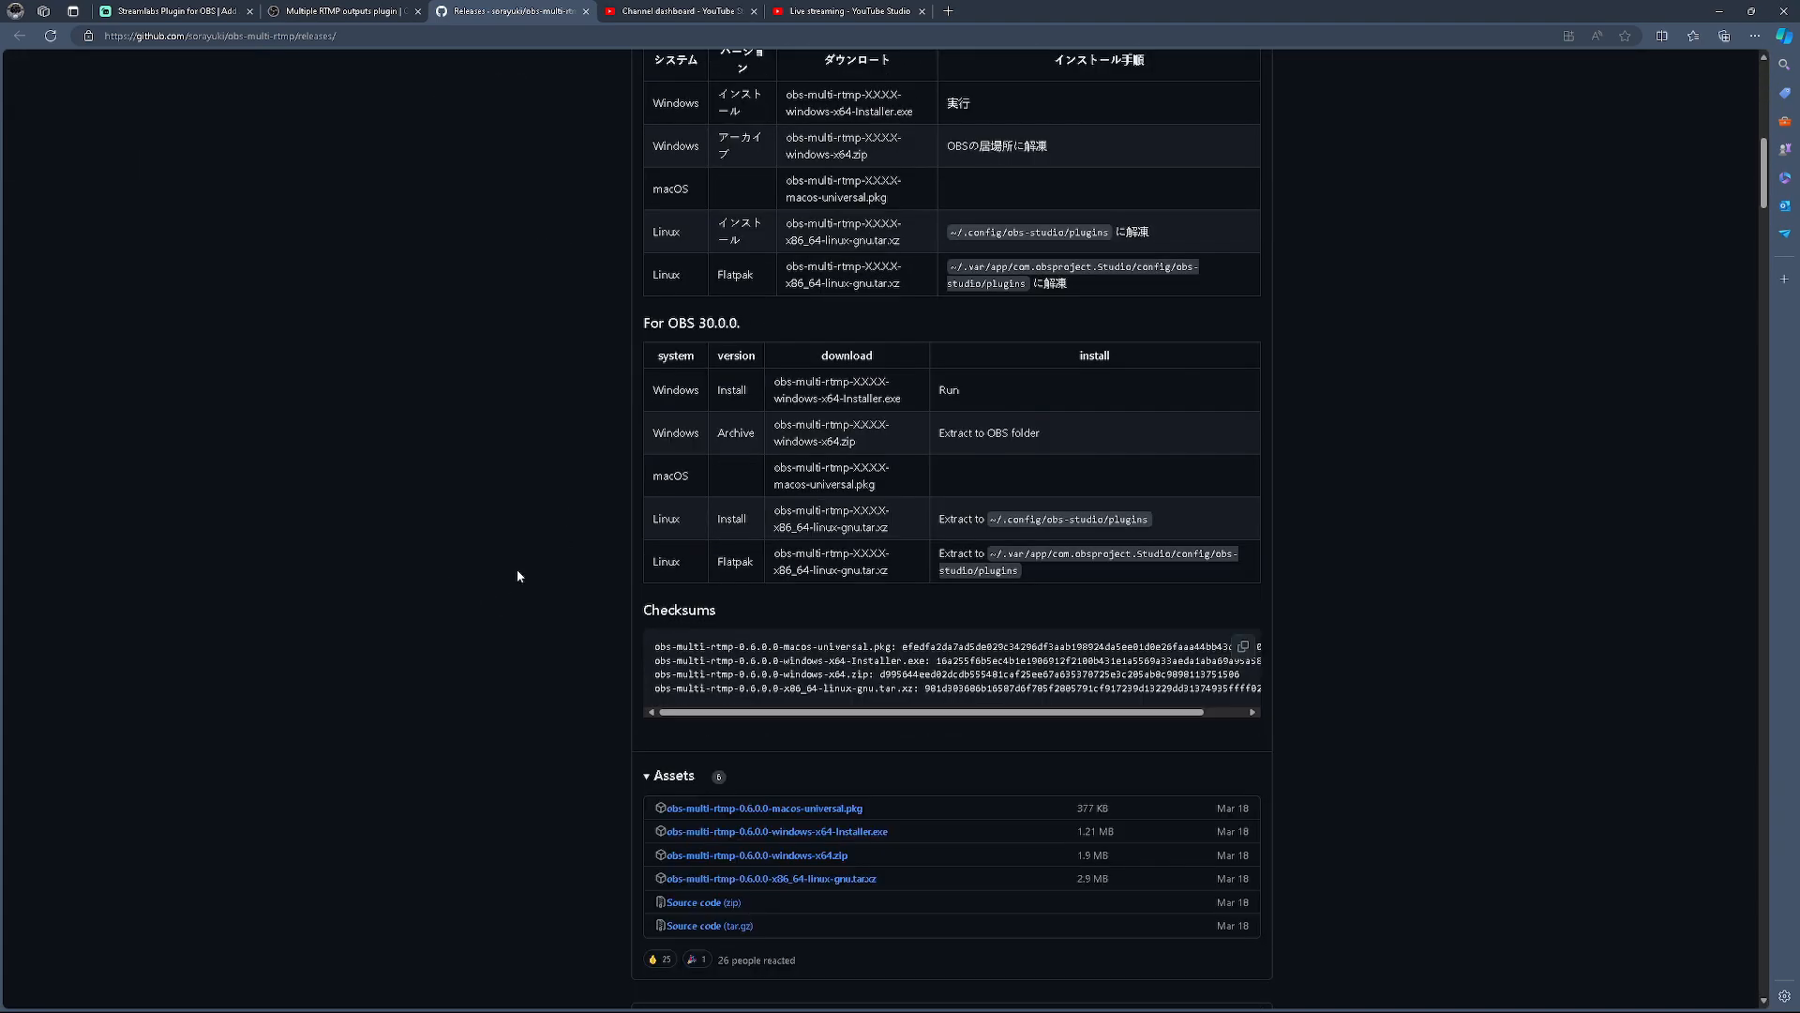
pyautogui.scroll(-2, 520, 579)
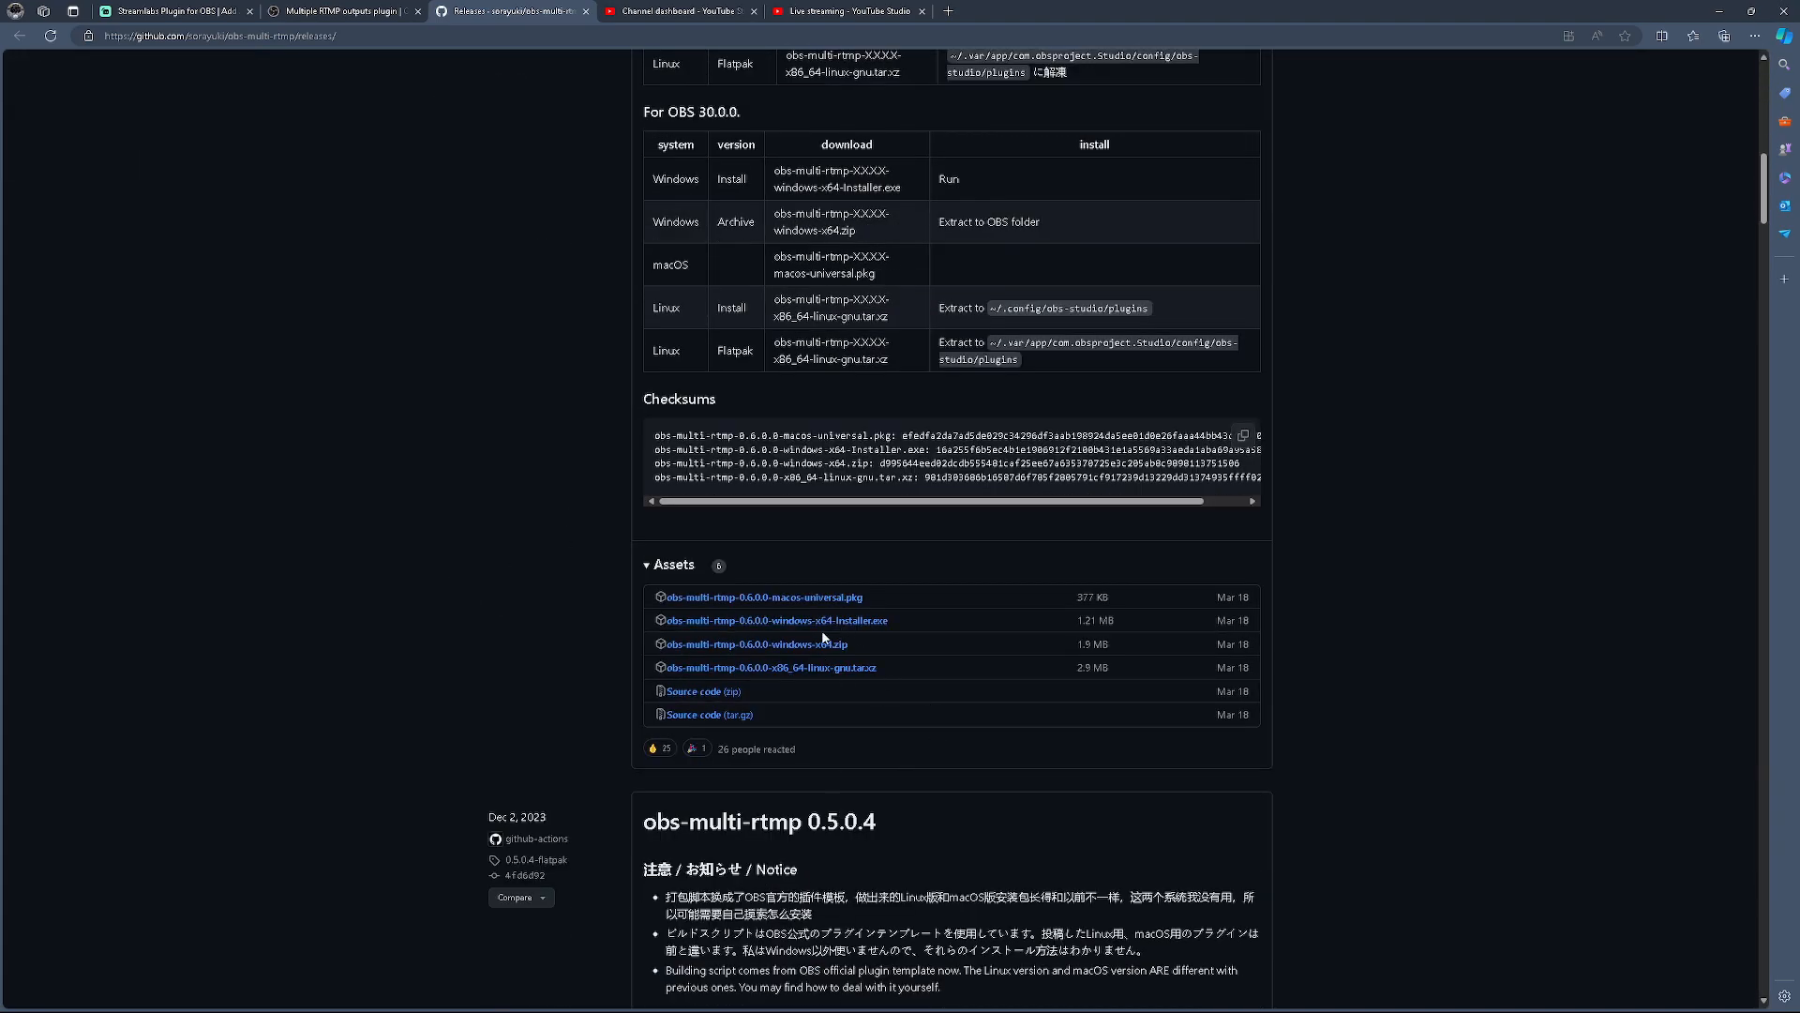
pyautogui.moveTo(911, 617); pyautogui.dragTo(659, 627)
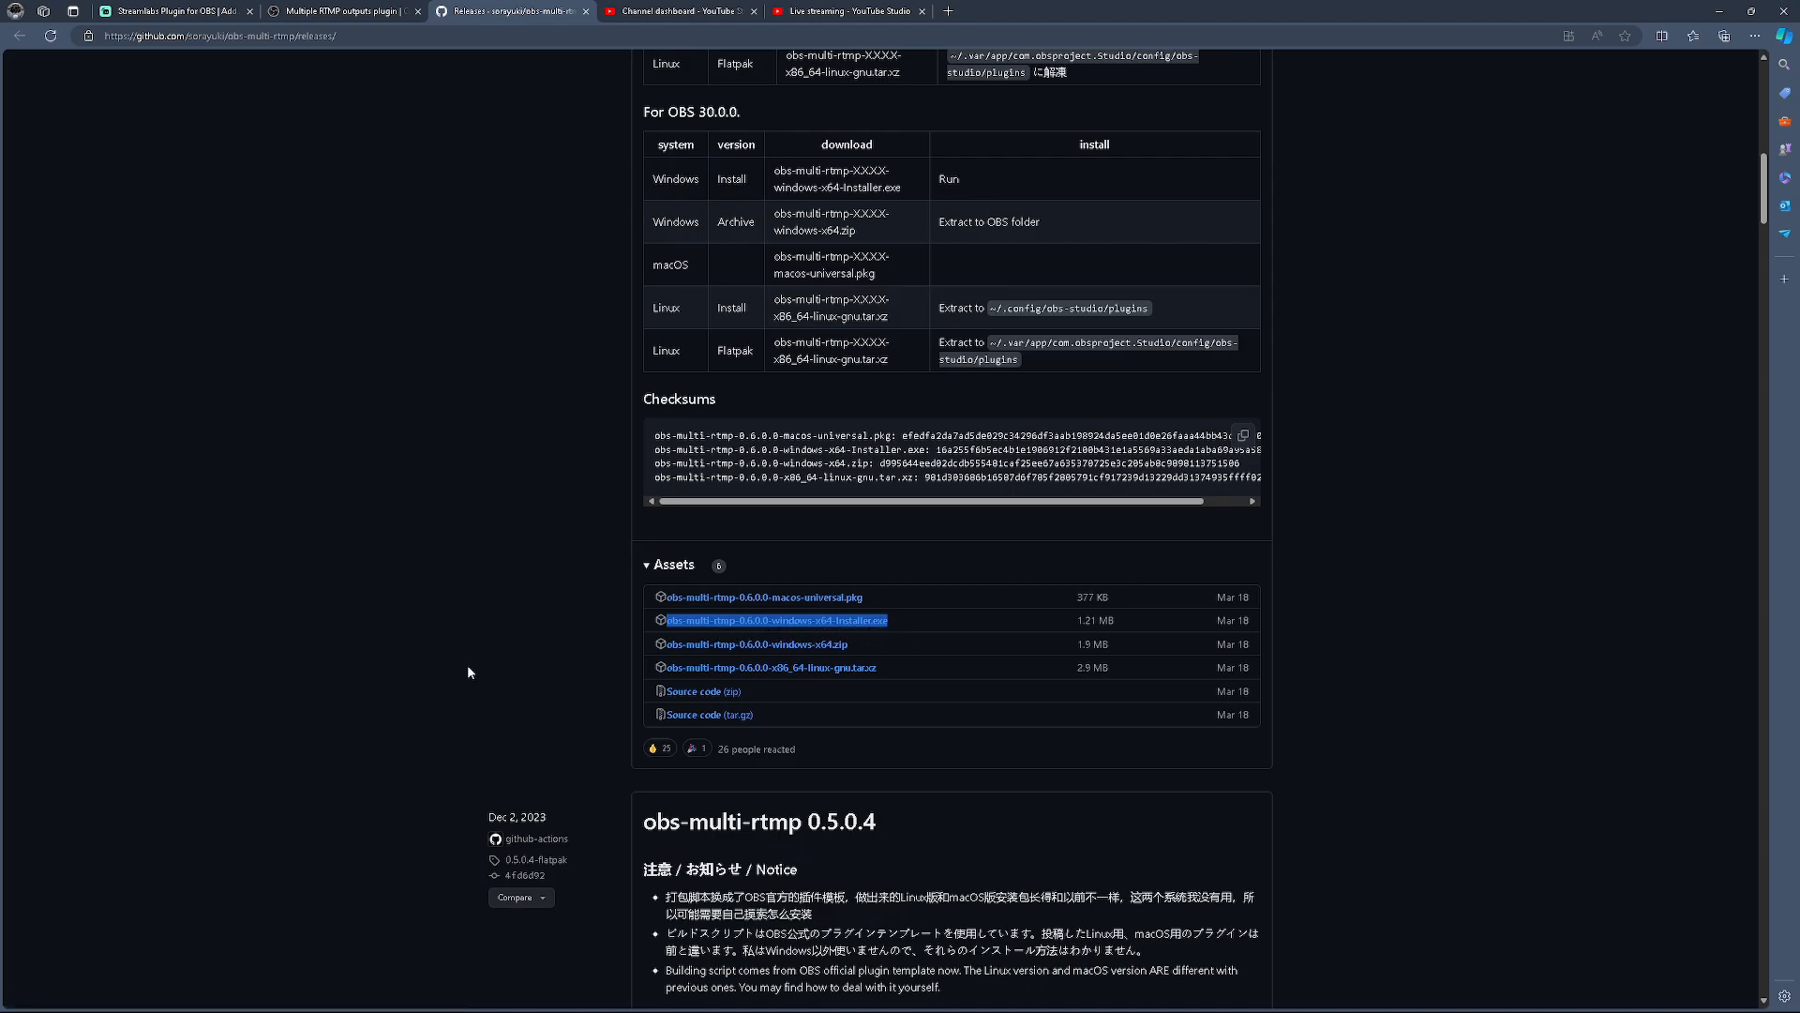
pyautogui.scroll(12, 469, 673)
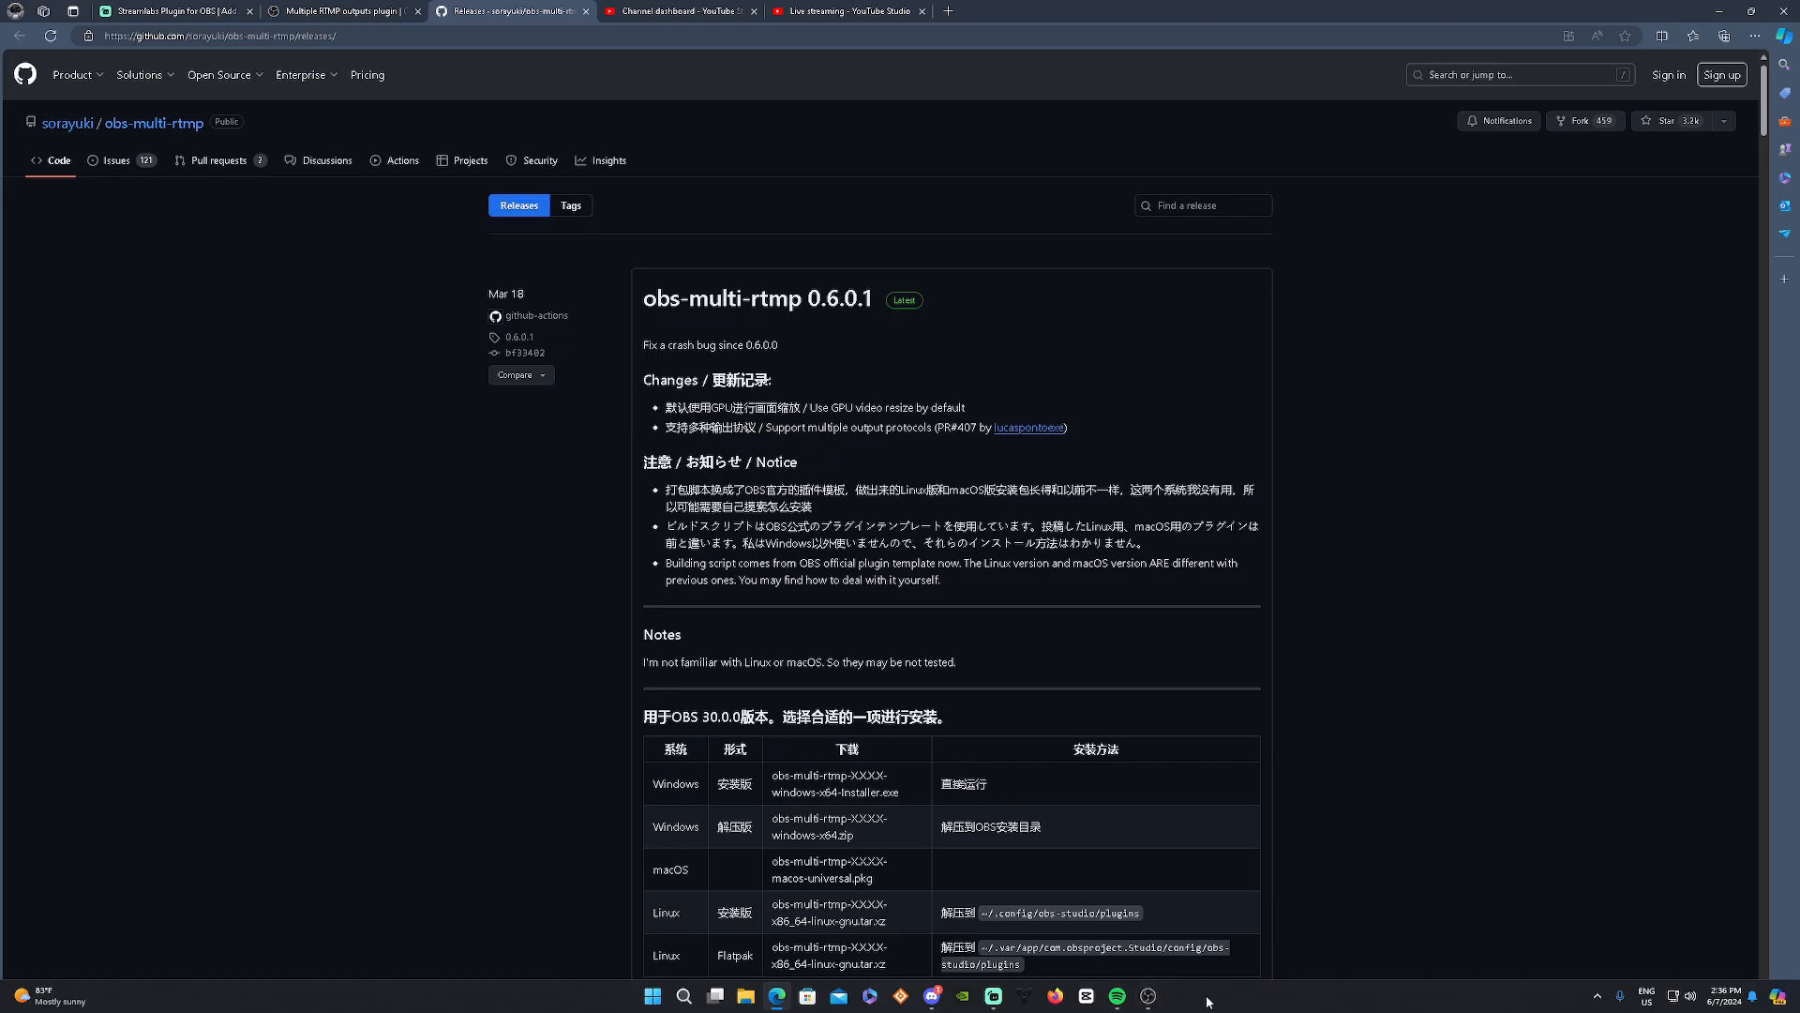
# Switch back to OBS, widen the Multiple output dock and check the list of available docks
pyautogui.click(1149, 996)
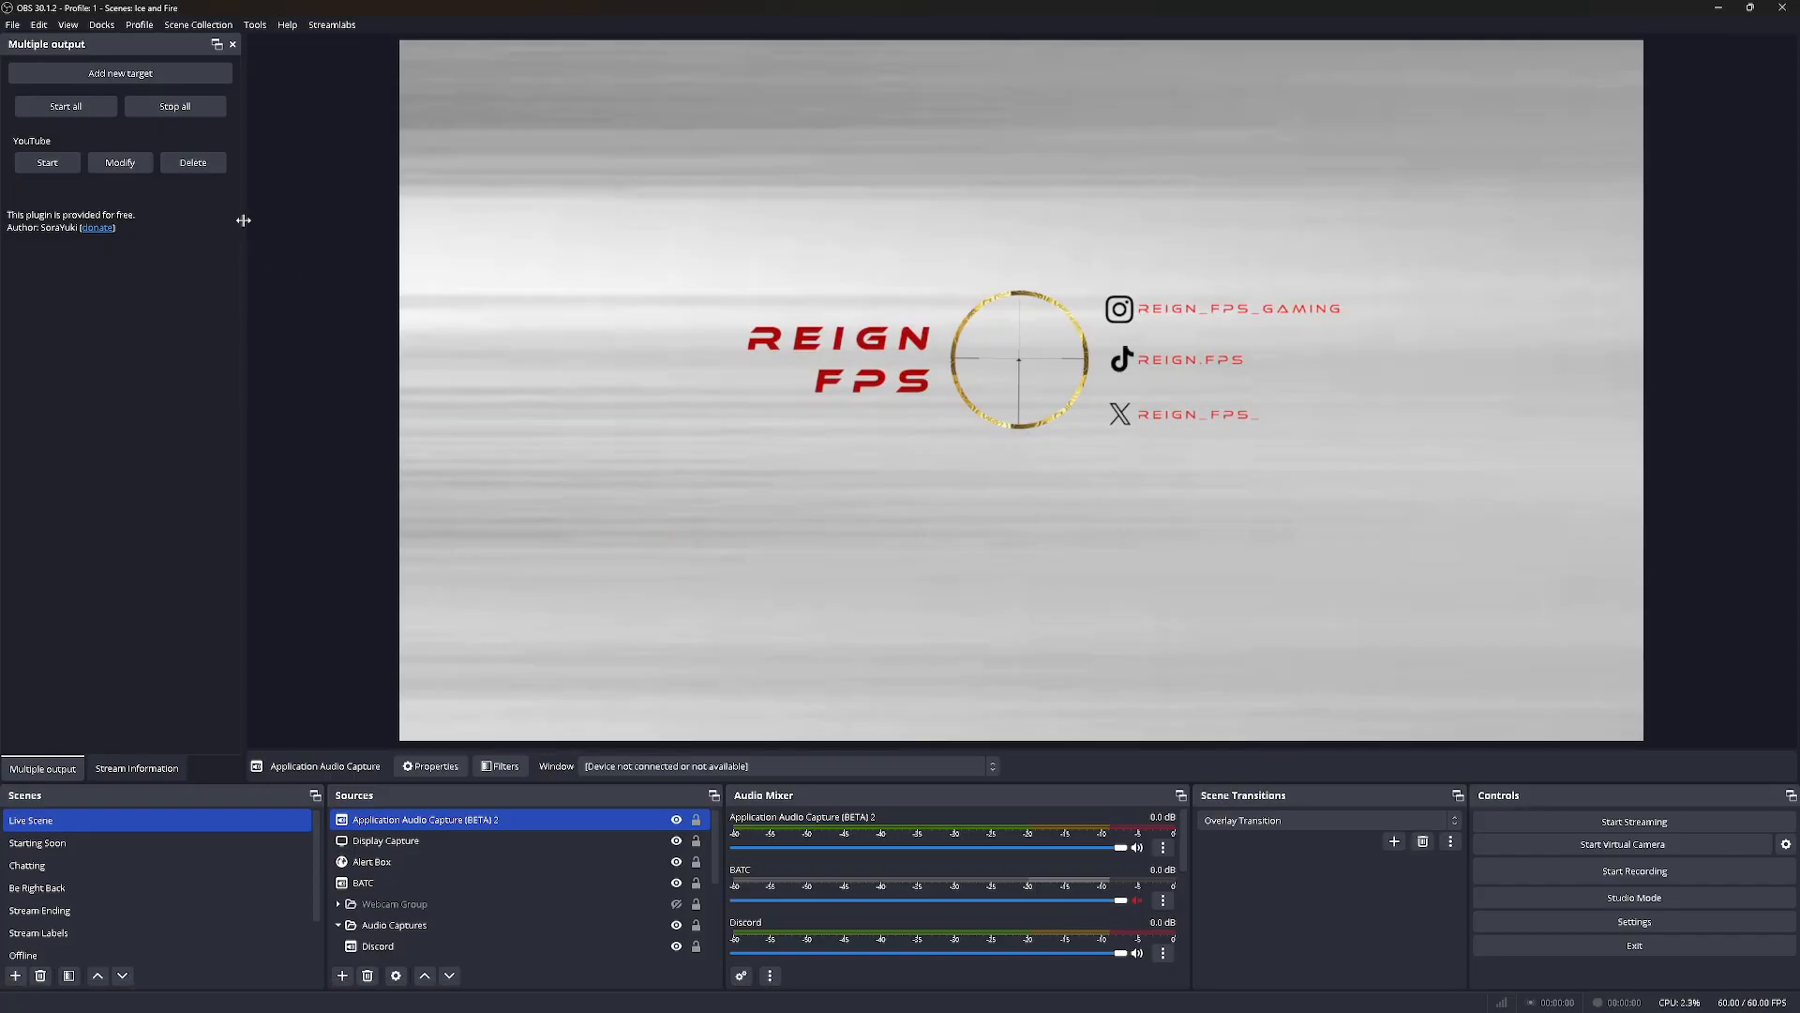
pyautogui.moveTo(245, 222); pyautogui.dragTo(390, 237)
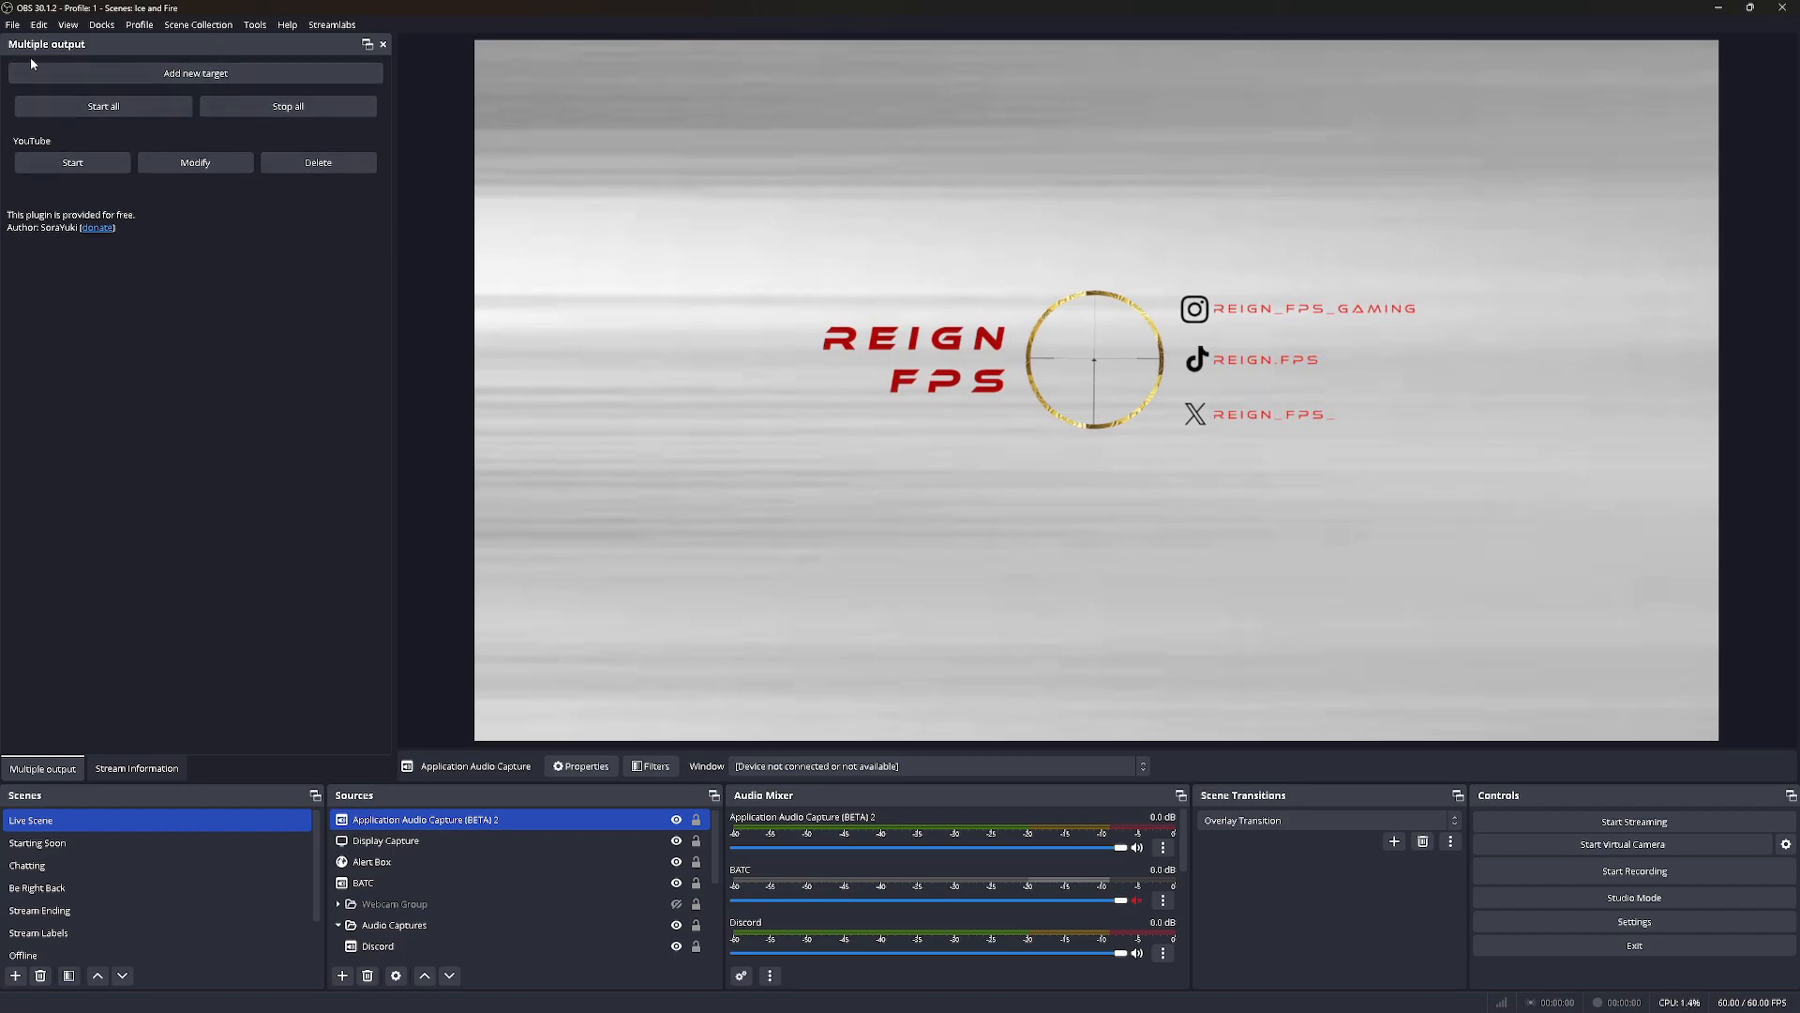
pyautogui.click(103, 25)
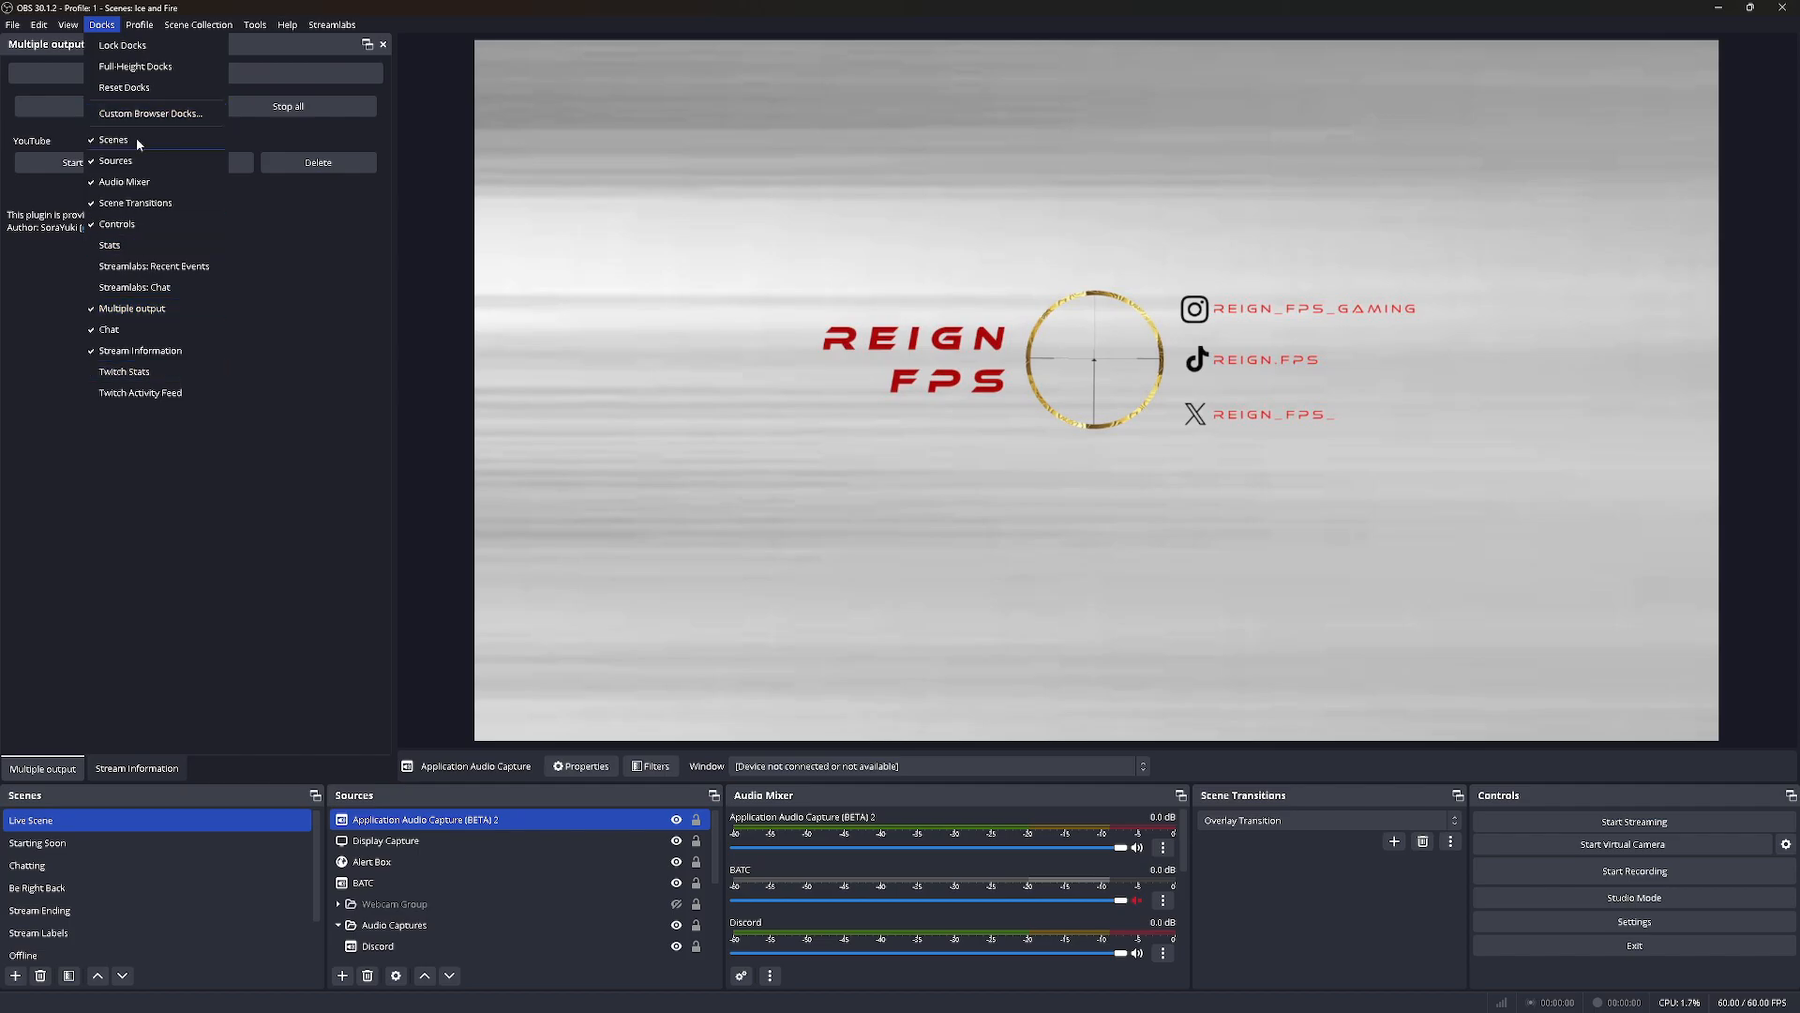
pyautogui.click(190, 161)
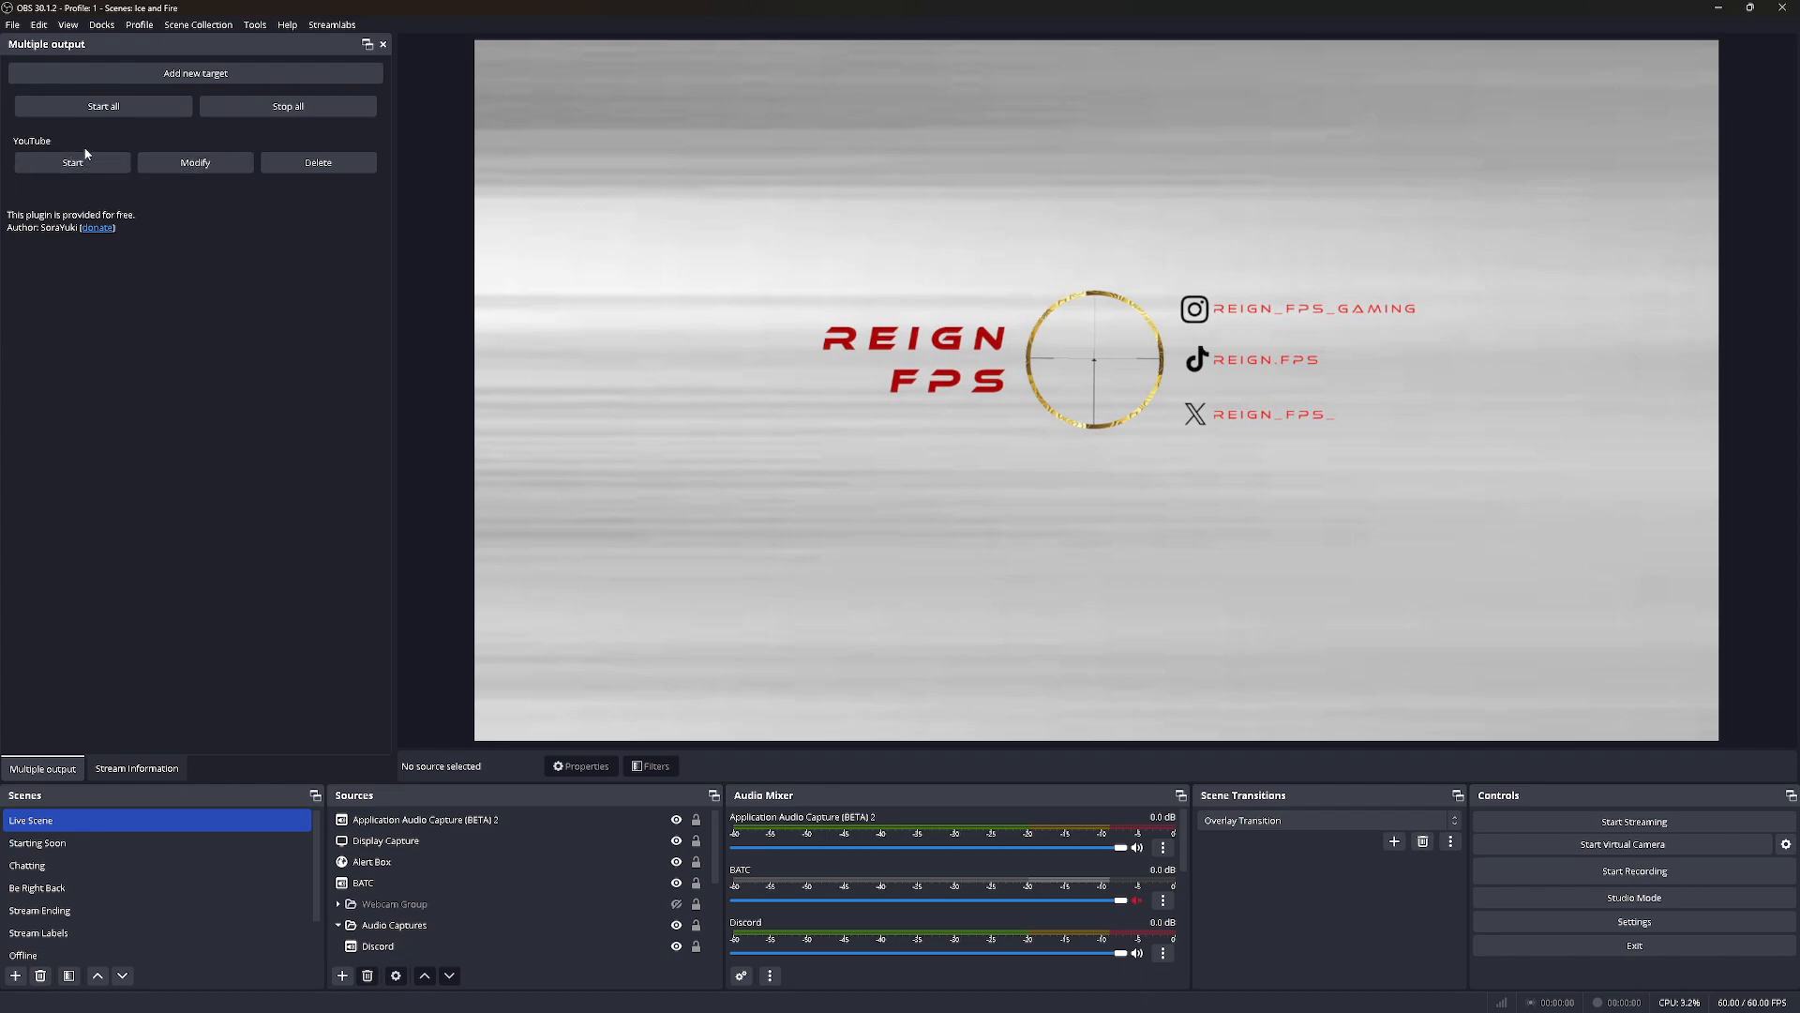
# Open the streaming settings of the YouTube target and check its name
pyautogui.click(184, 163)
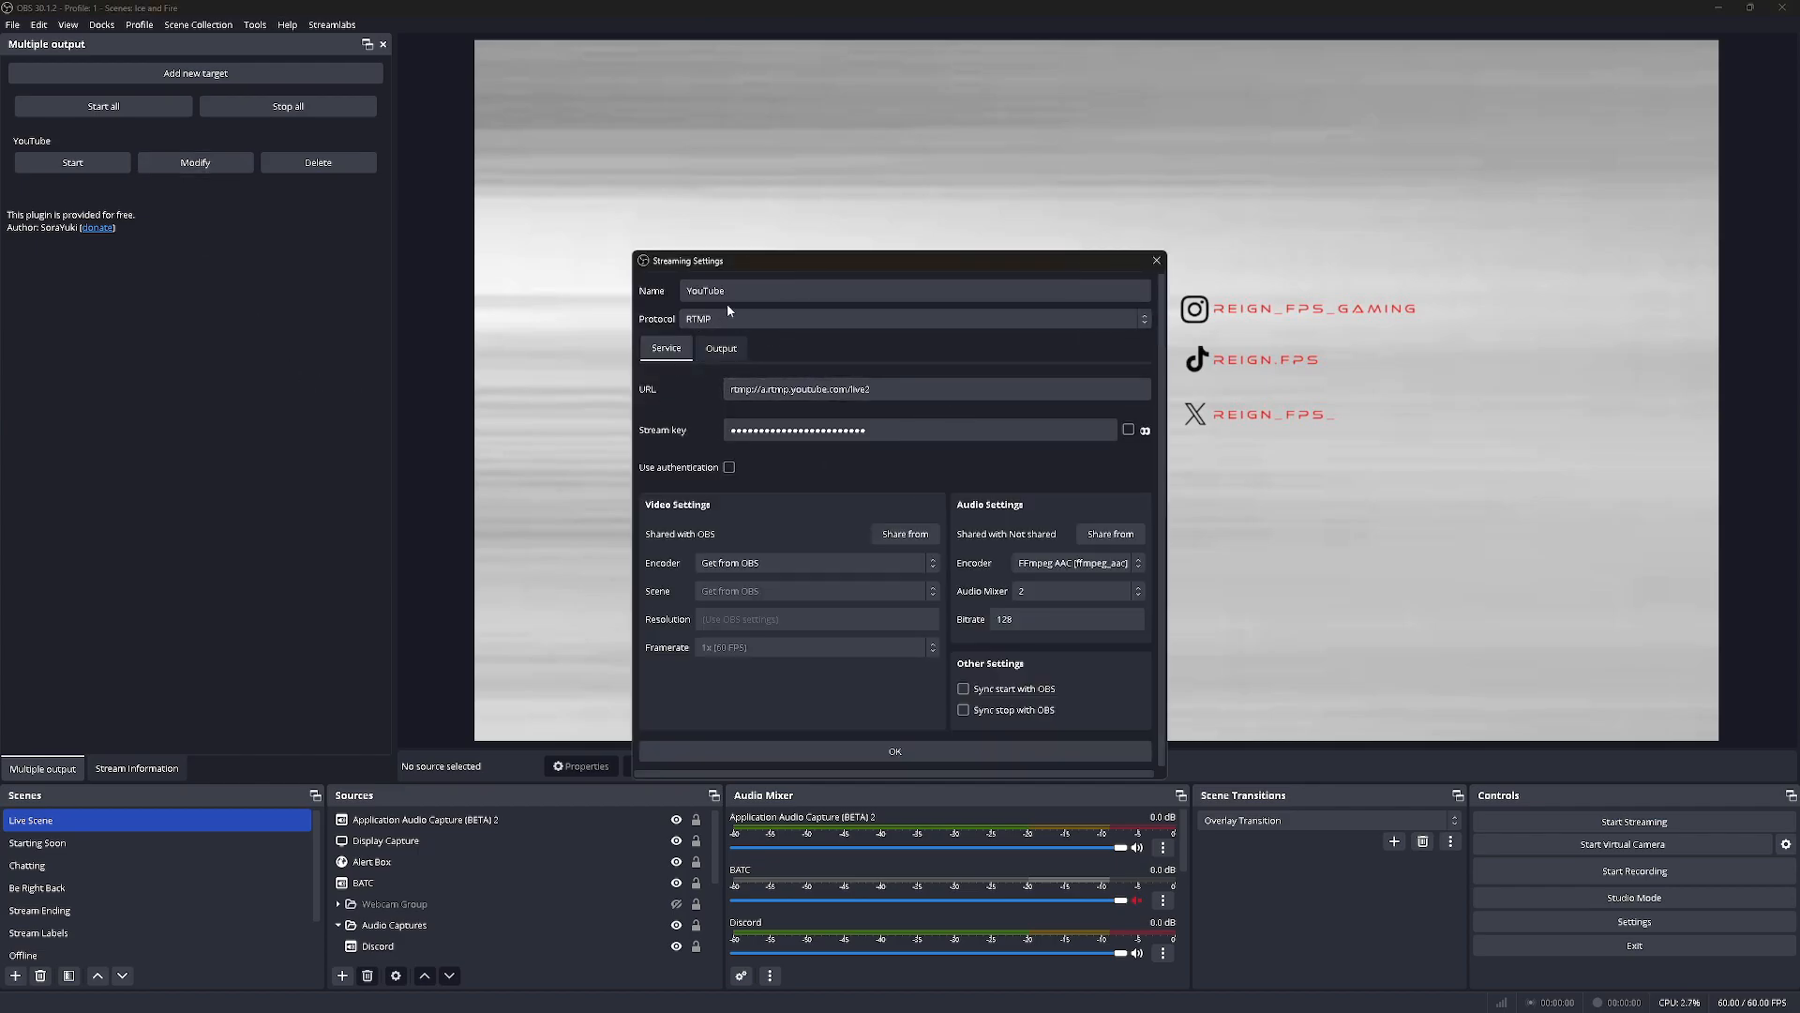
pyautogui.moveTo(740, 294); pyautogui.dragTo(637, 297)
pyautogui.click(654, 297)
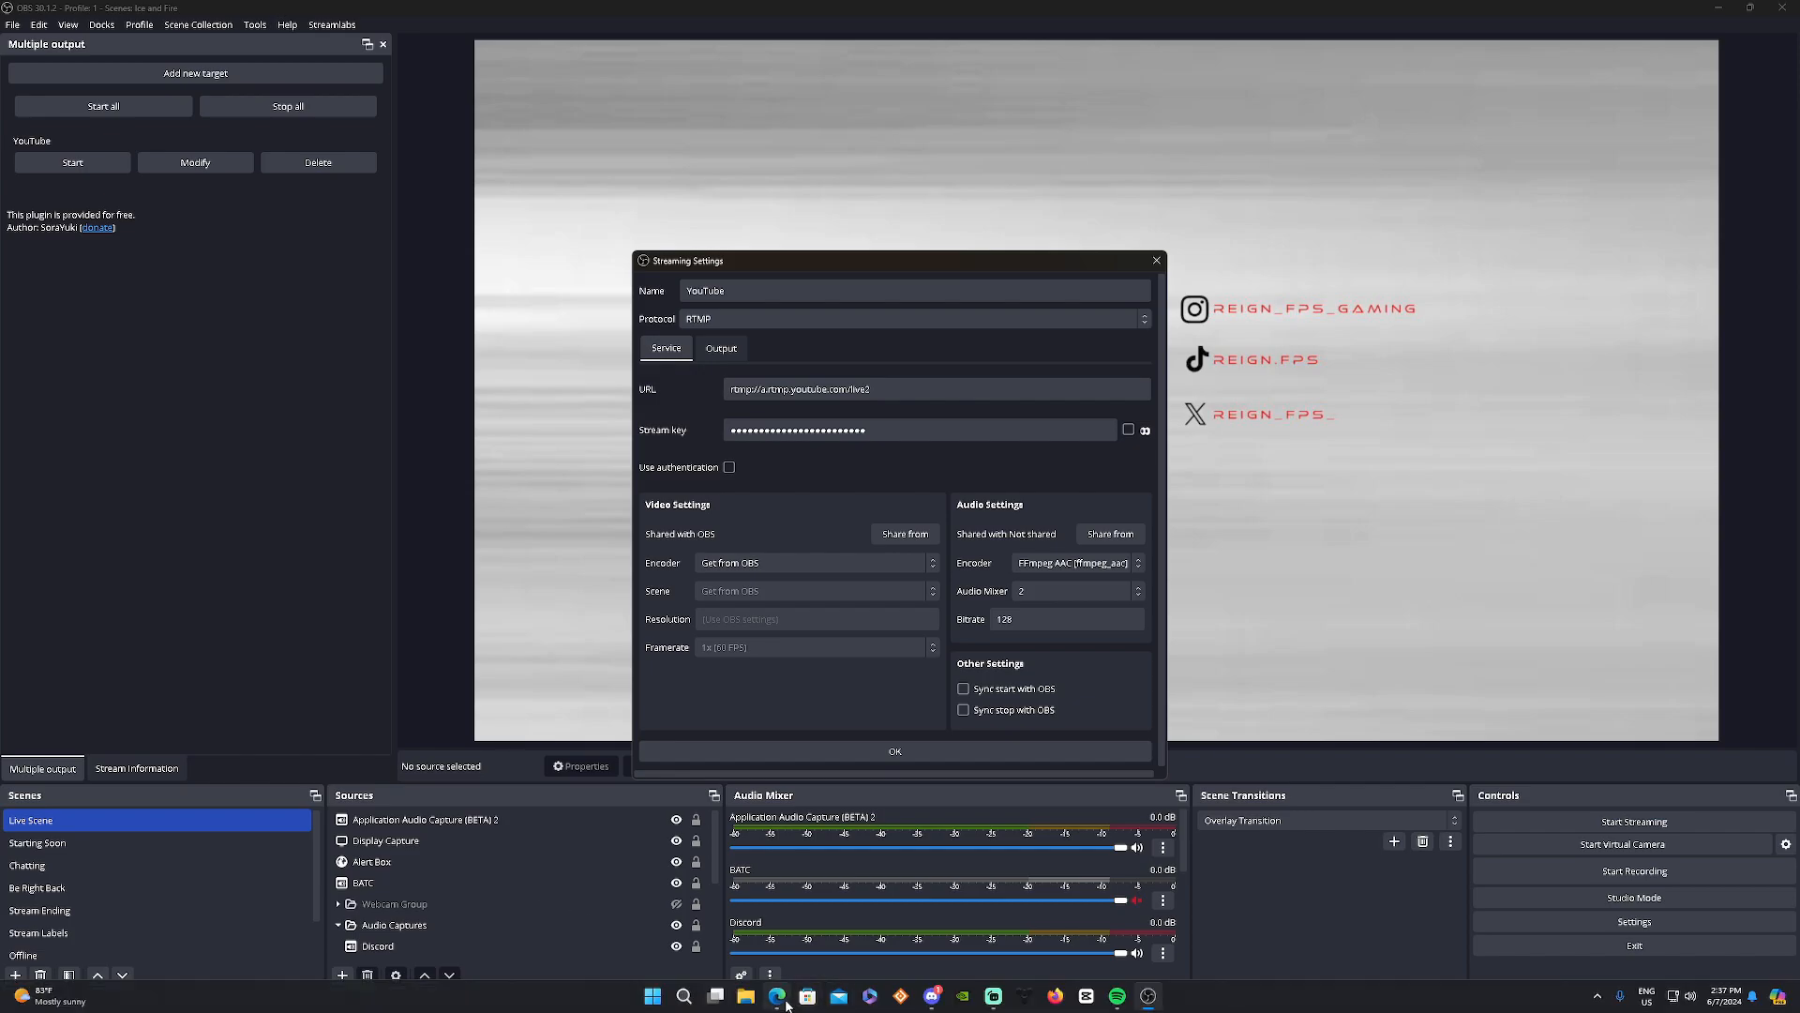
# Switch to Edge and open the live streaming page from the YouTube Studio channel dashboard
pyautogui.click(776, 996)
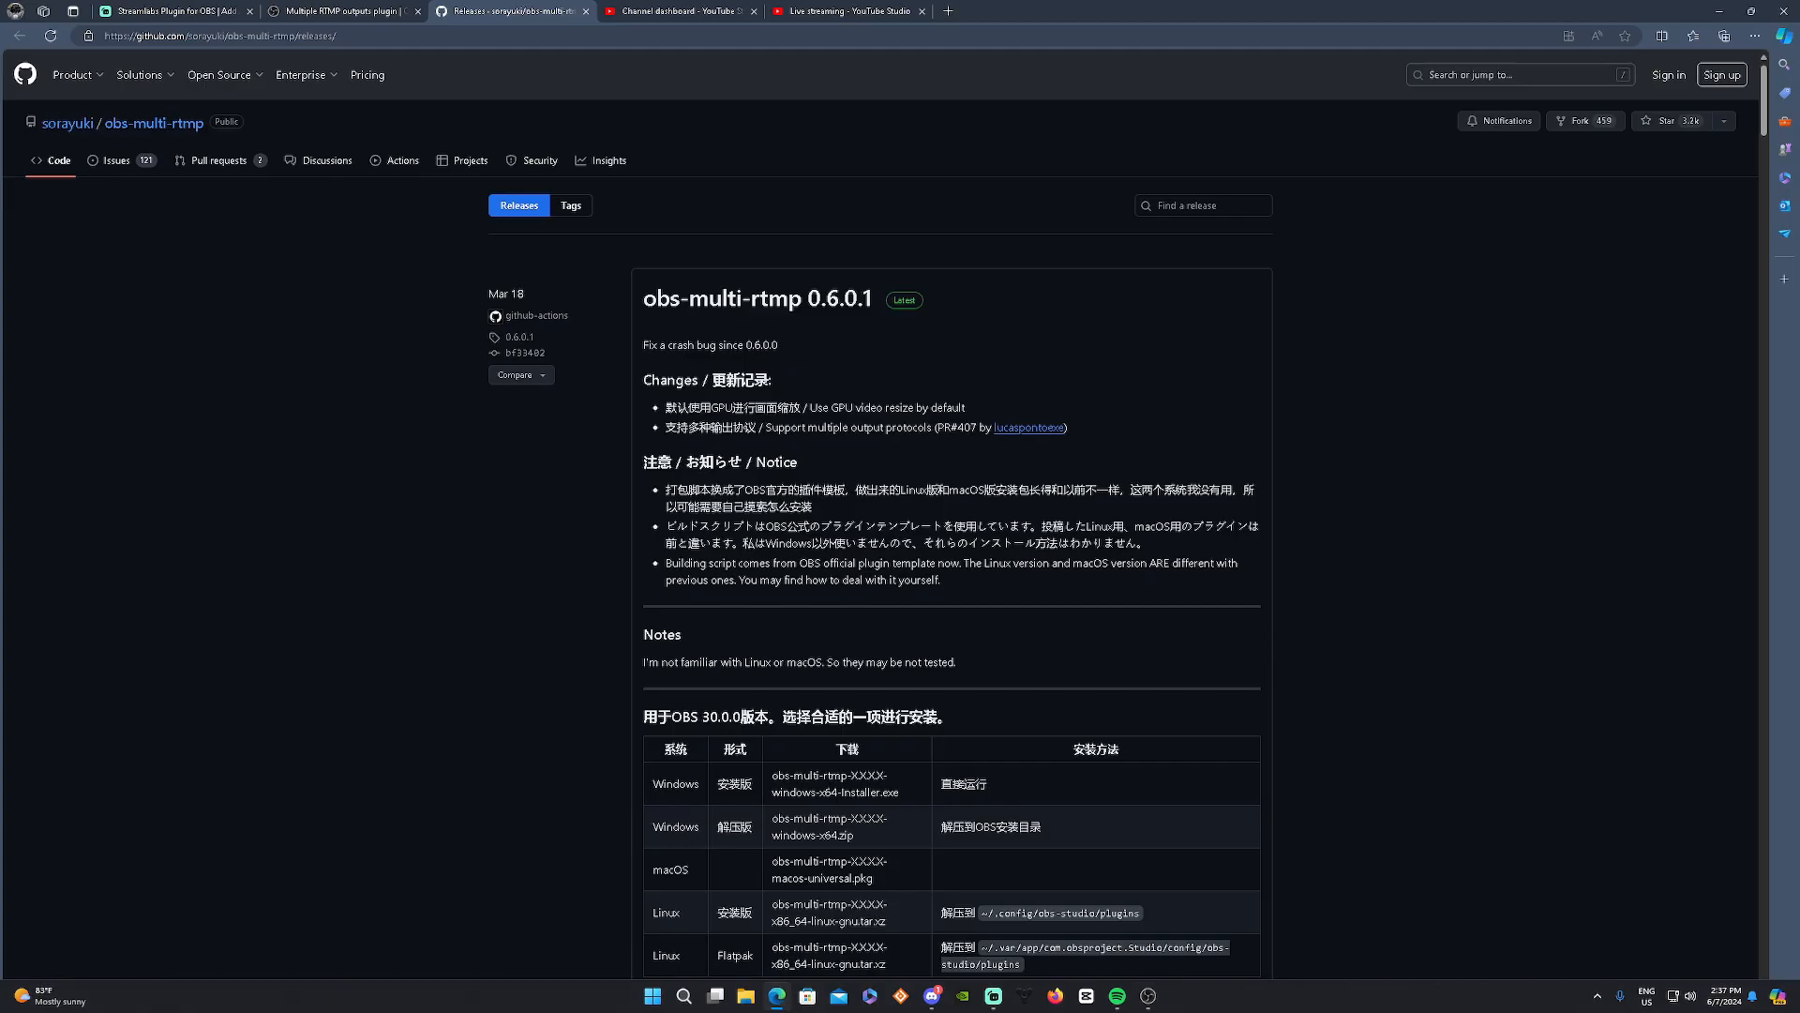
pyautogui.click(675, 11)
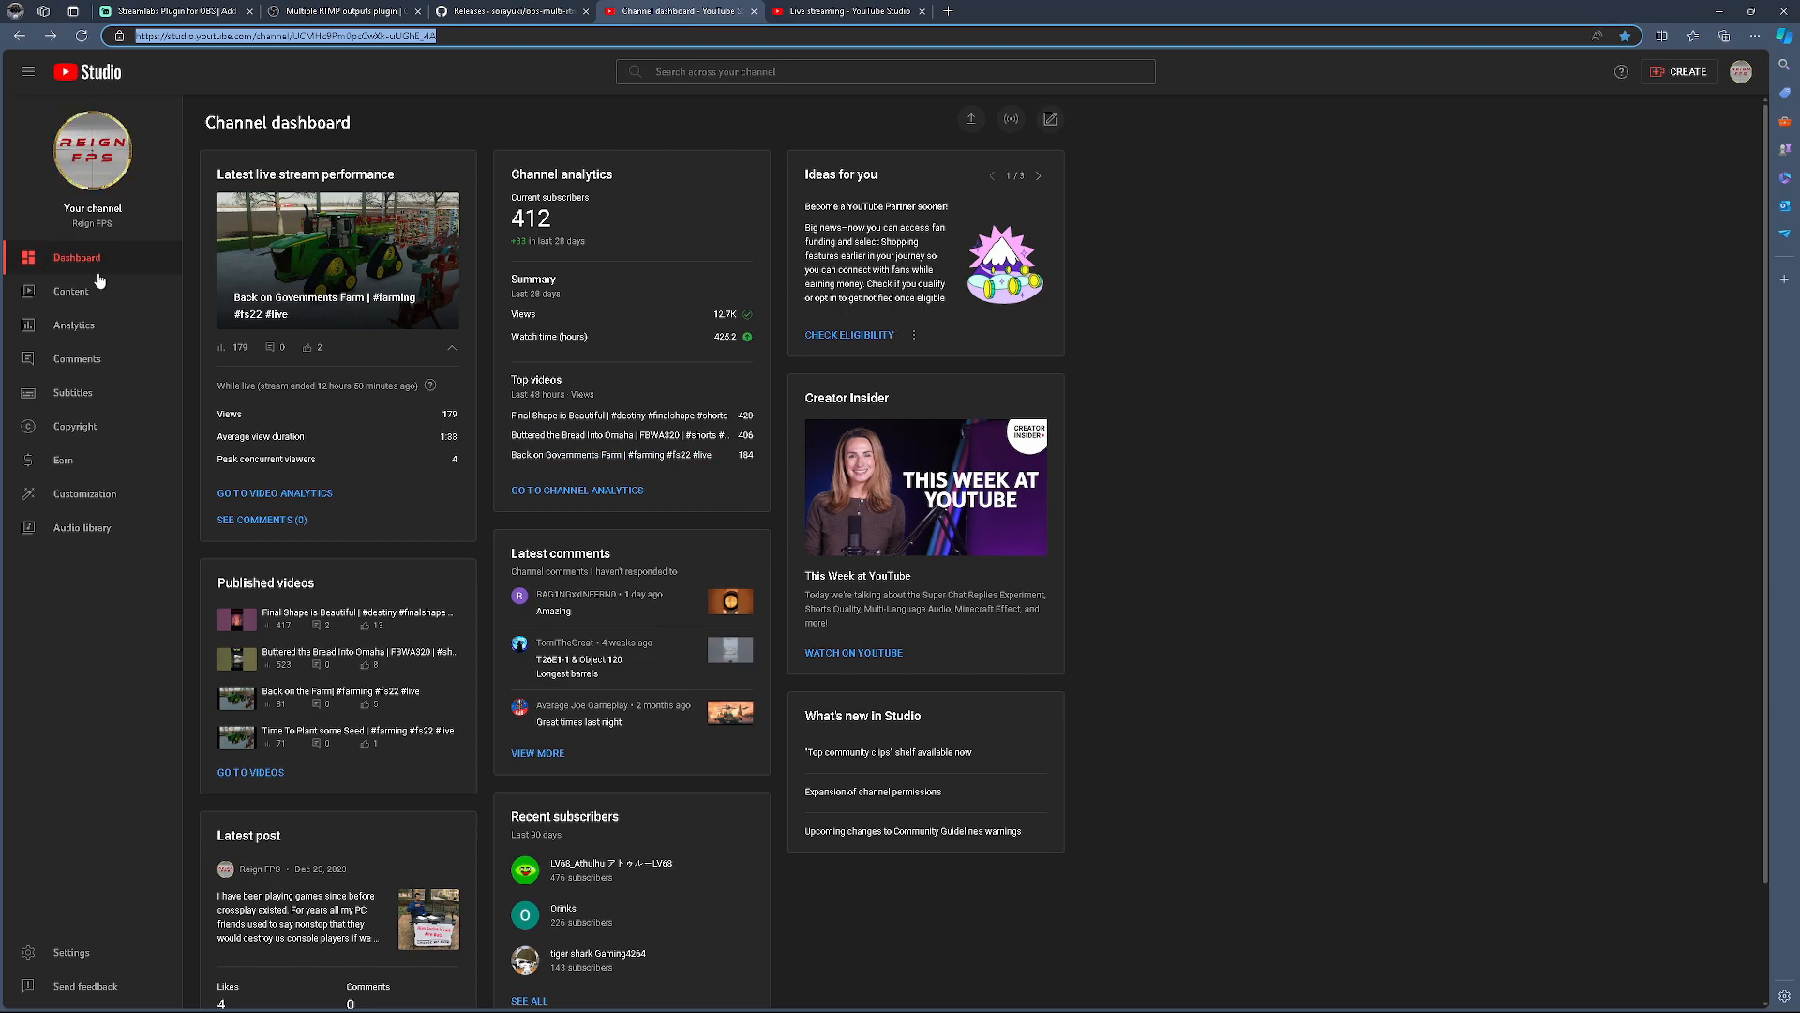
pyautogui.click(1009, 122)
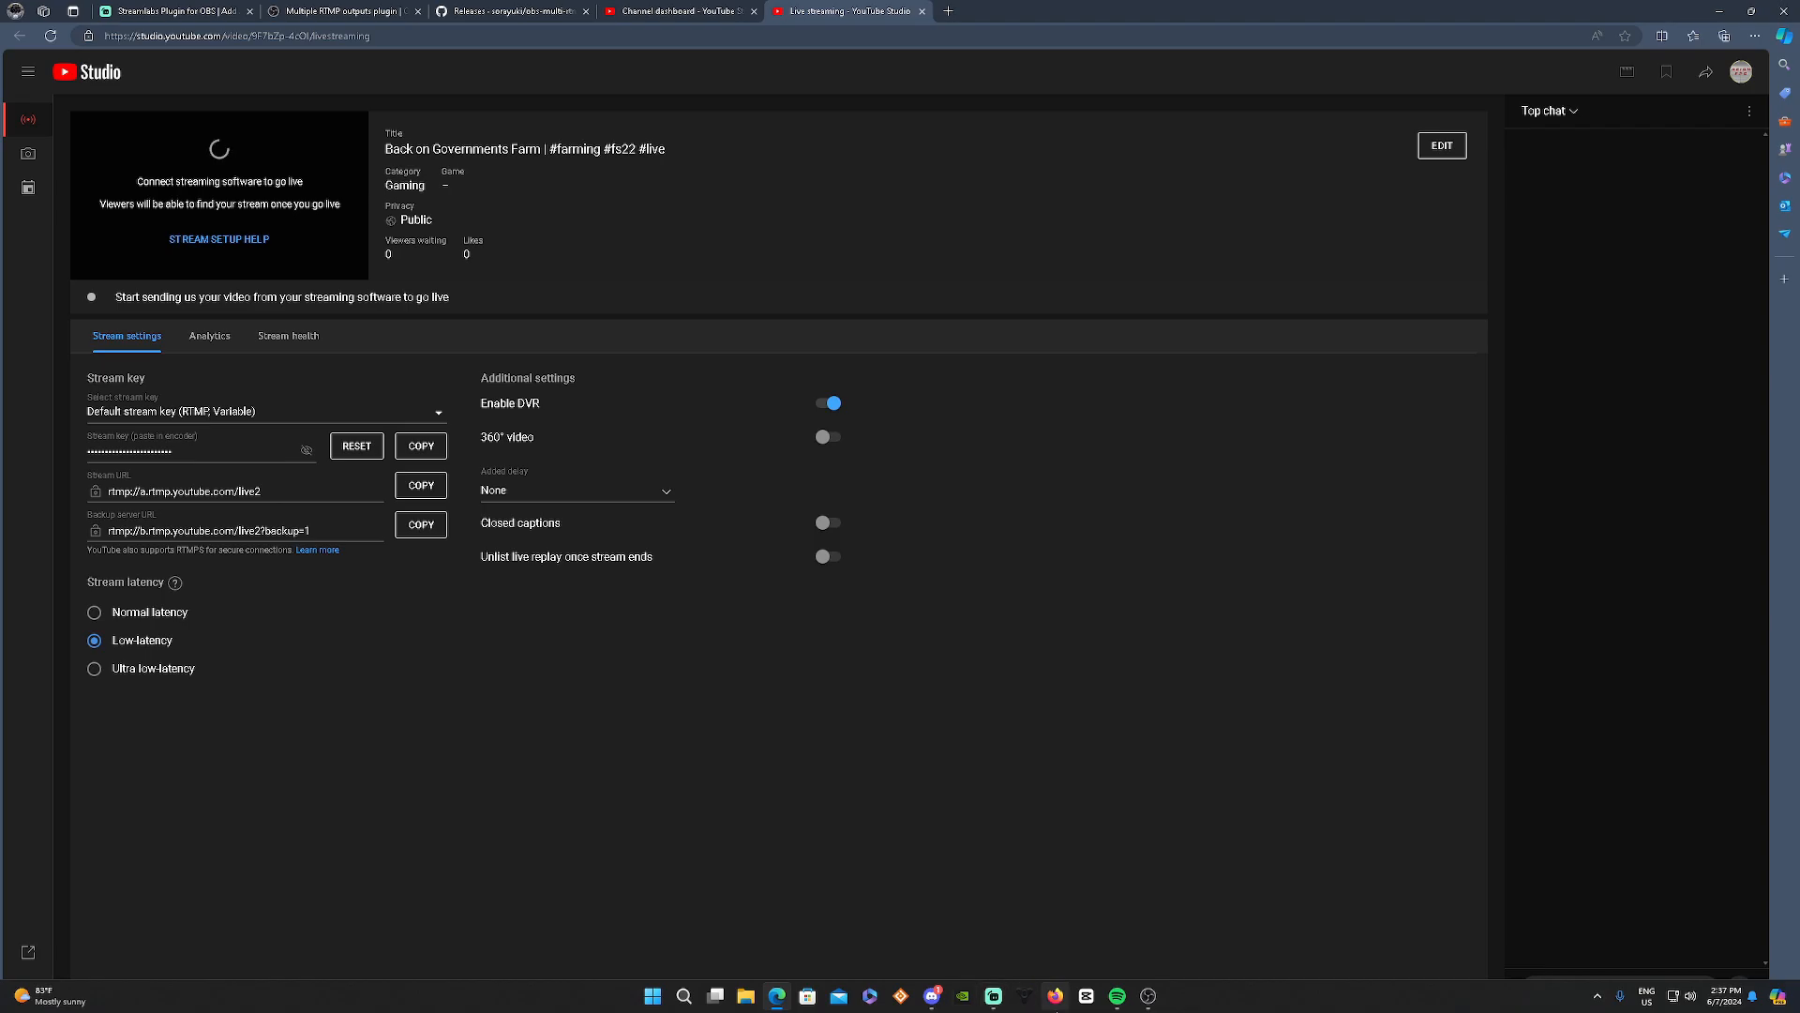
# Compare the stream URL and stream key fields in YouTube Studio with the YouTube target's settings in OBS
pyautogui.click(1148, 995)
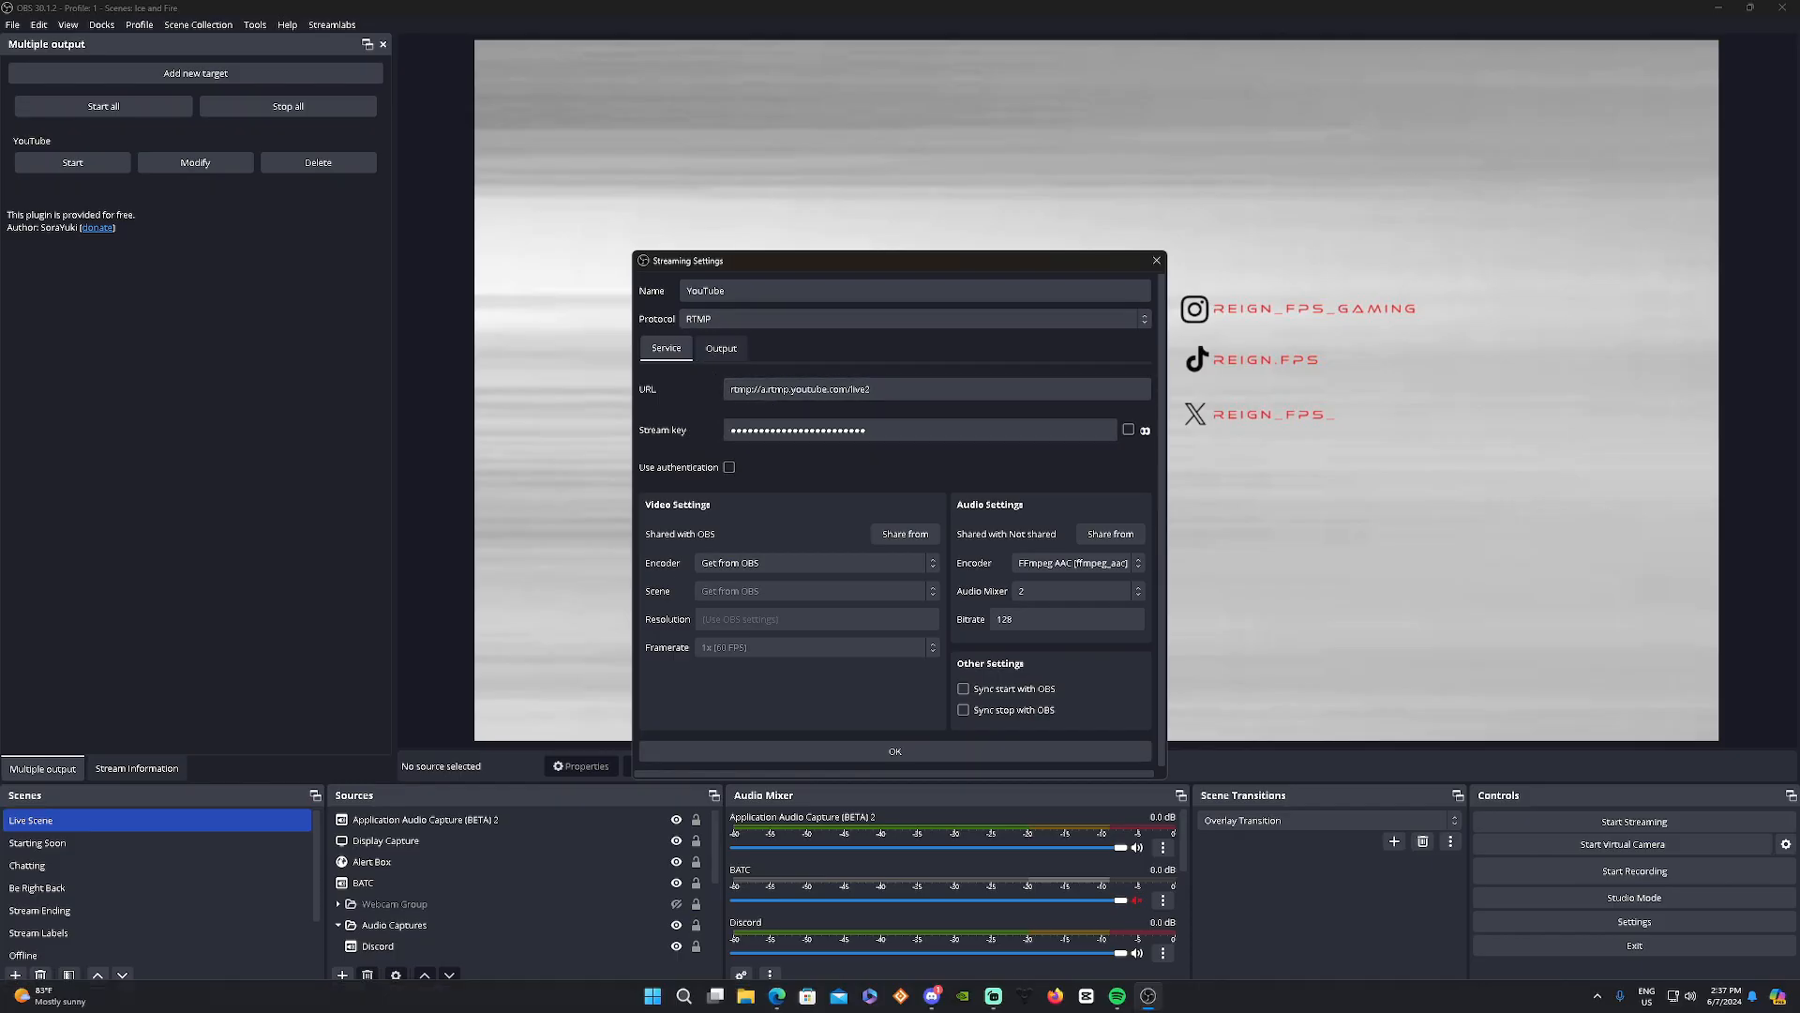
pyautogui.click(778, 995)
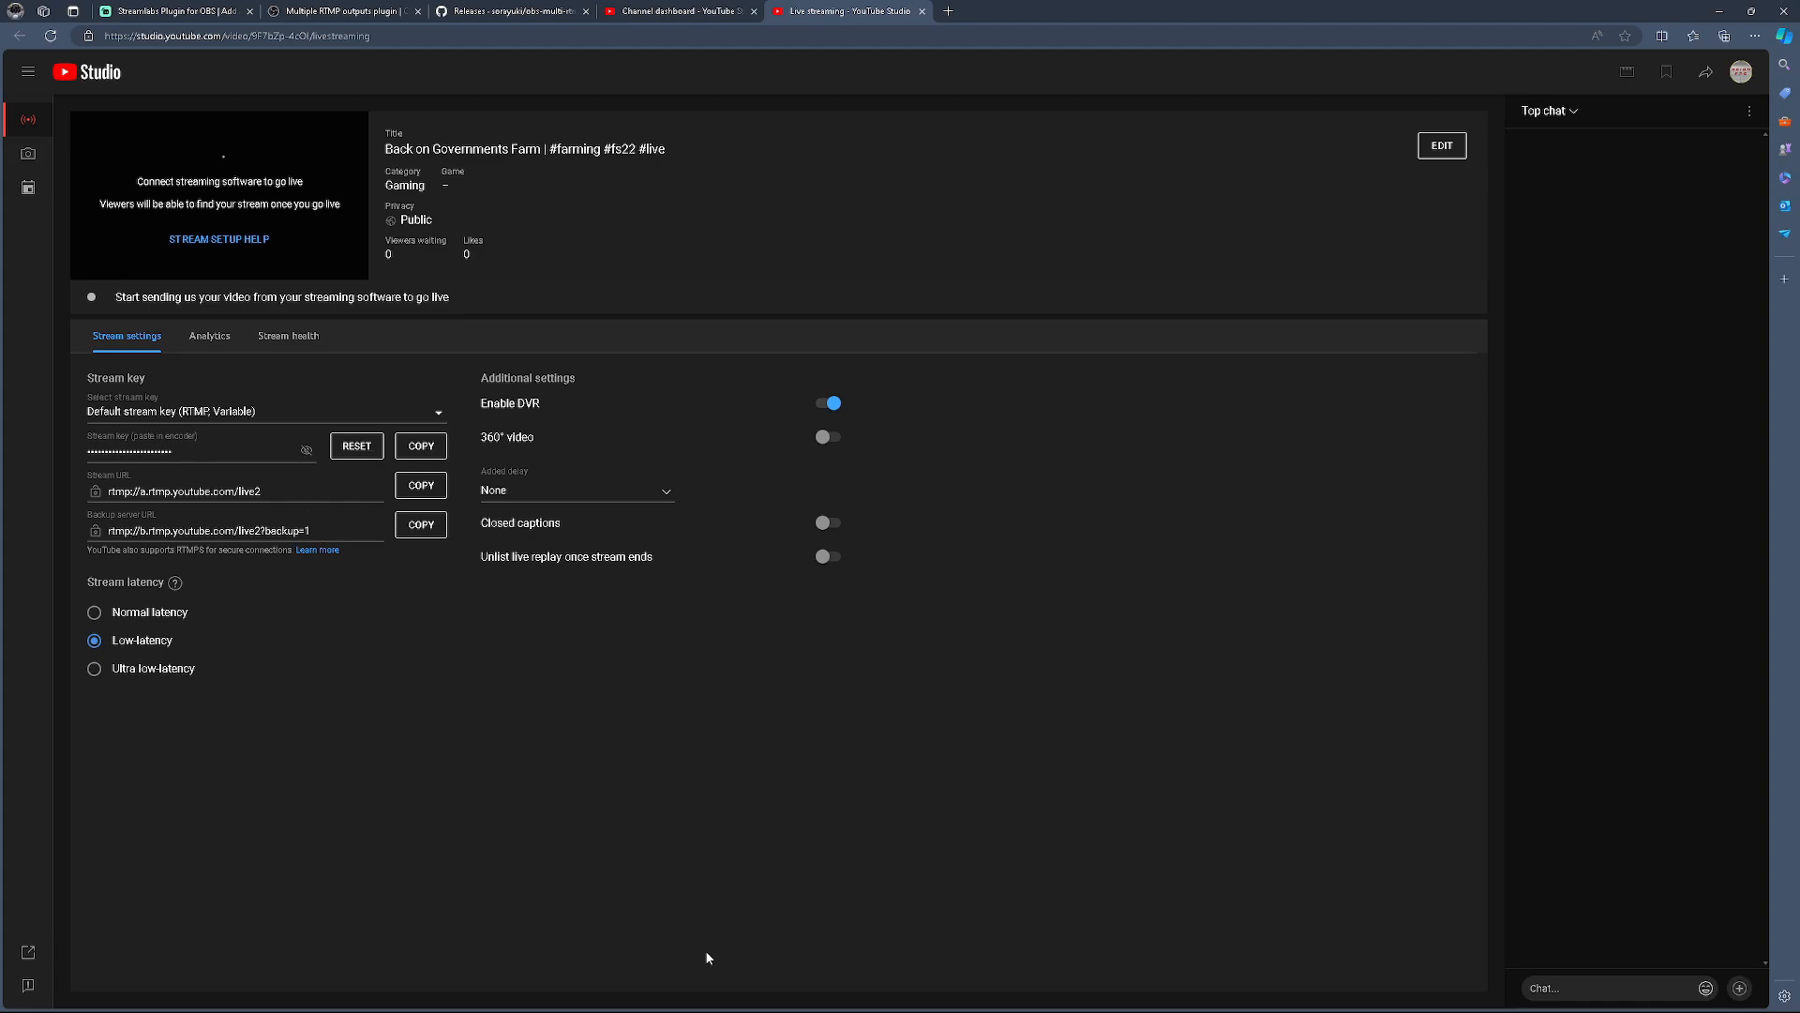
pyautogui.click(1147, 994)
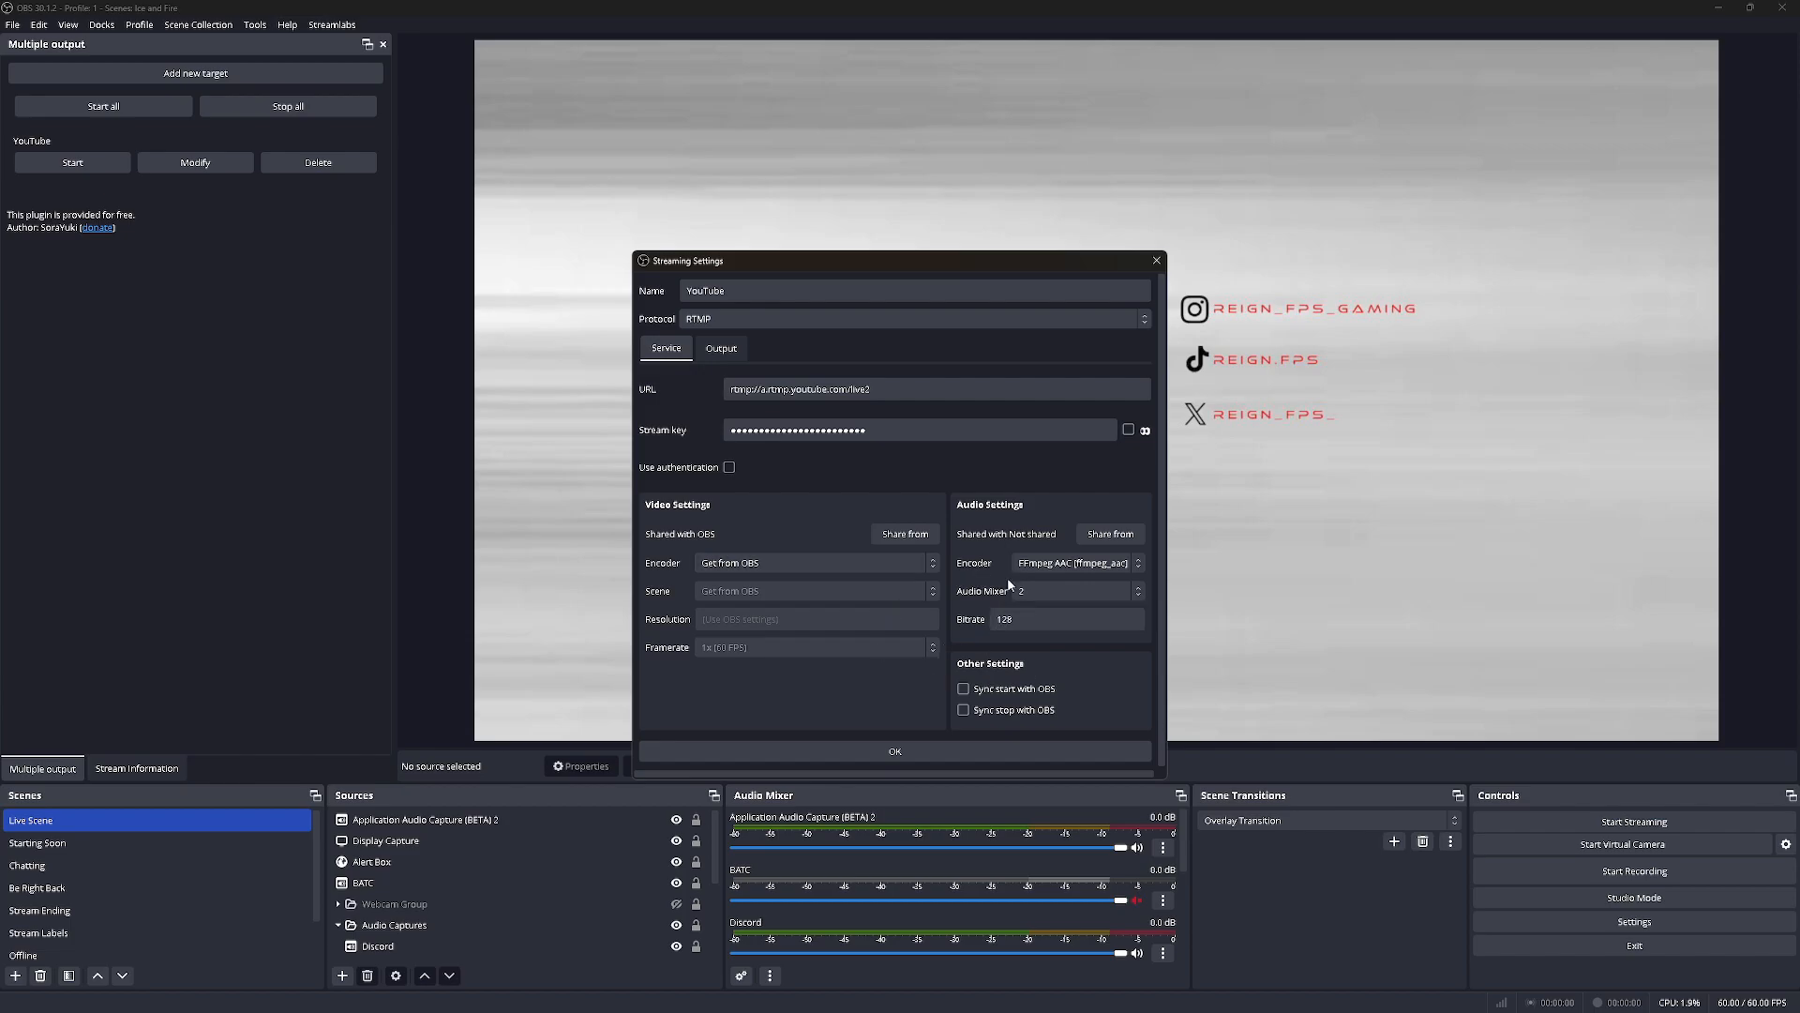
# Set the YouTube target's audio encoder to FFmpeg AAC with audio mixer 2 and save the target
pyautogui.click(1073, 567)
pyautogui.click(1062, 582)
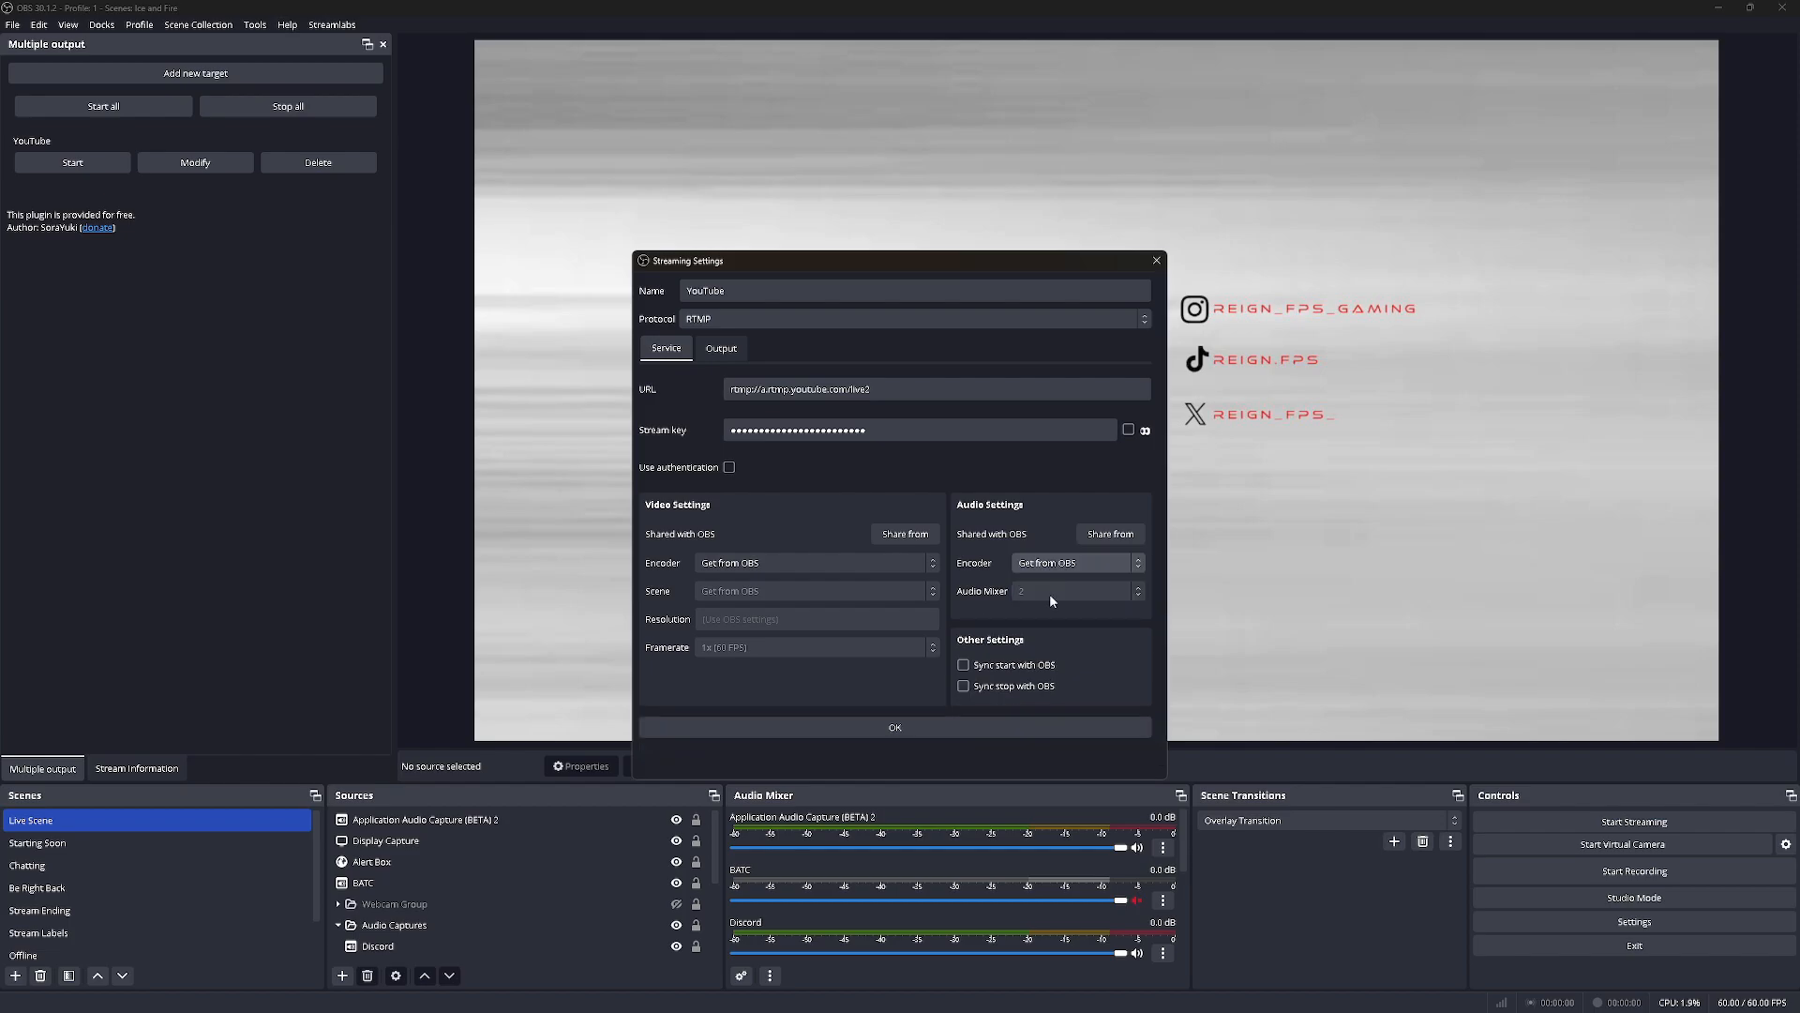
pyautogui.click(1039, 569)
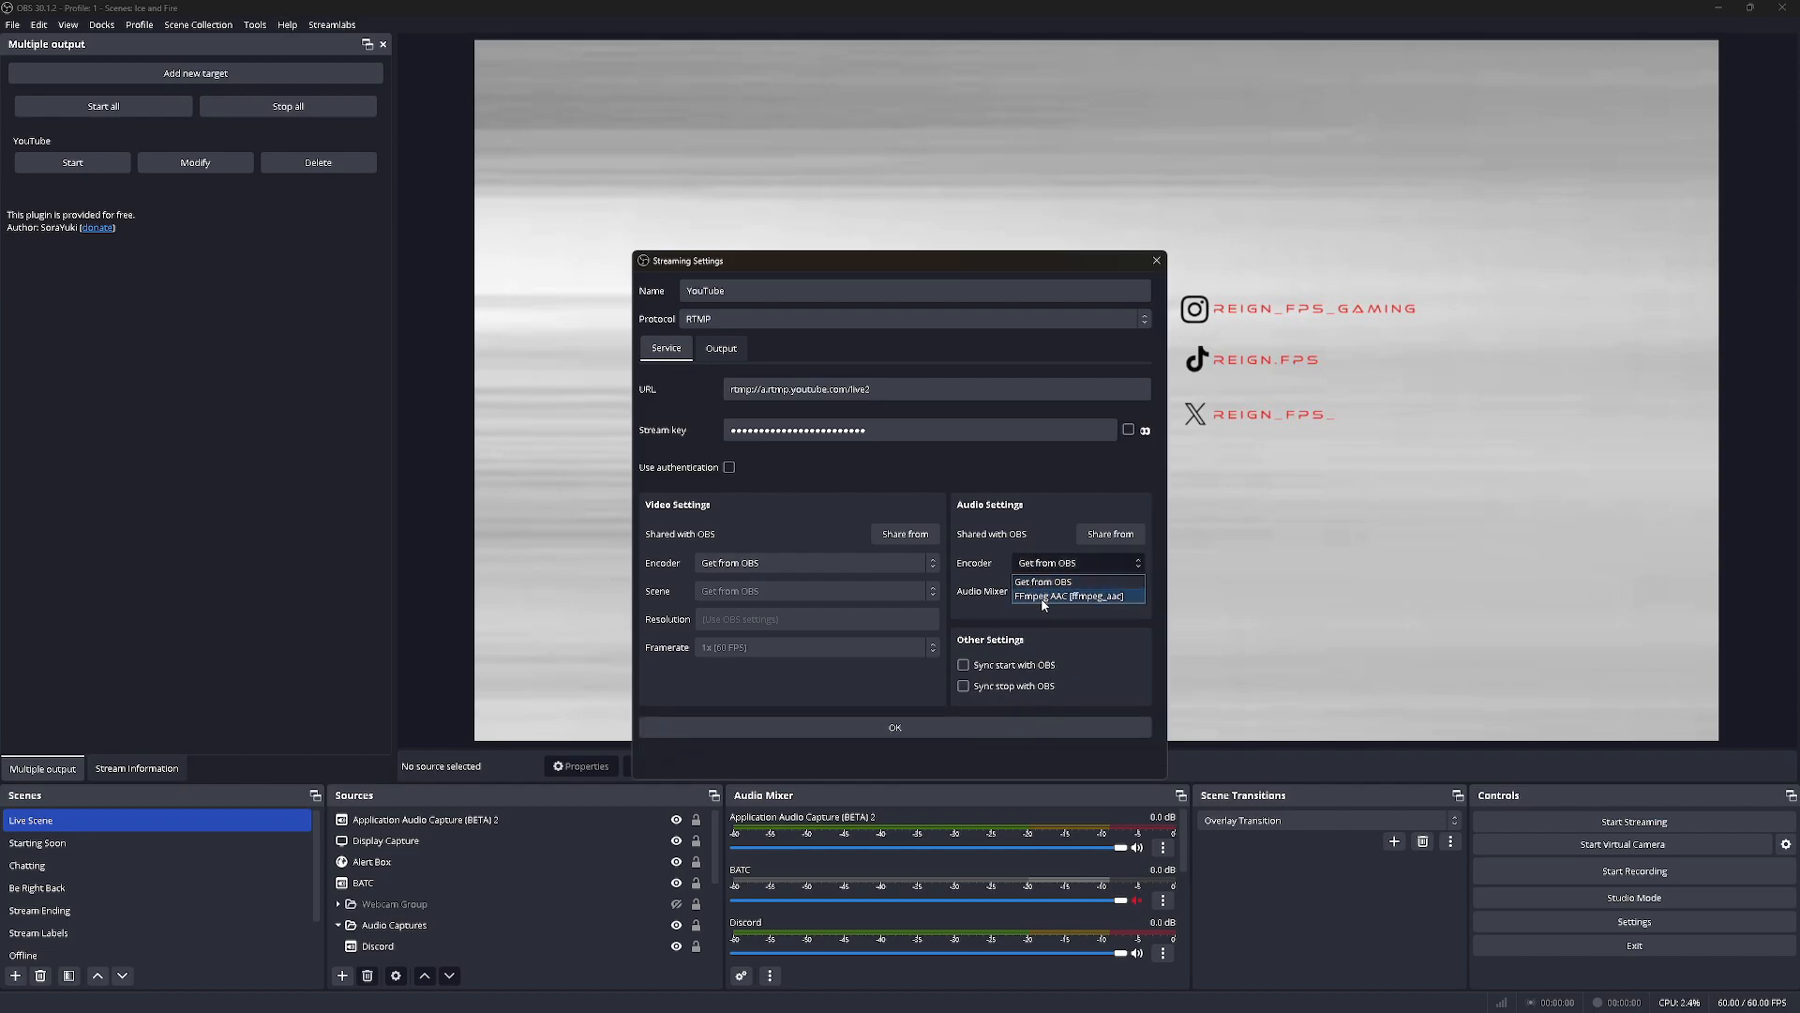
pyautogui.click(1042, 597)
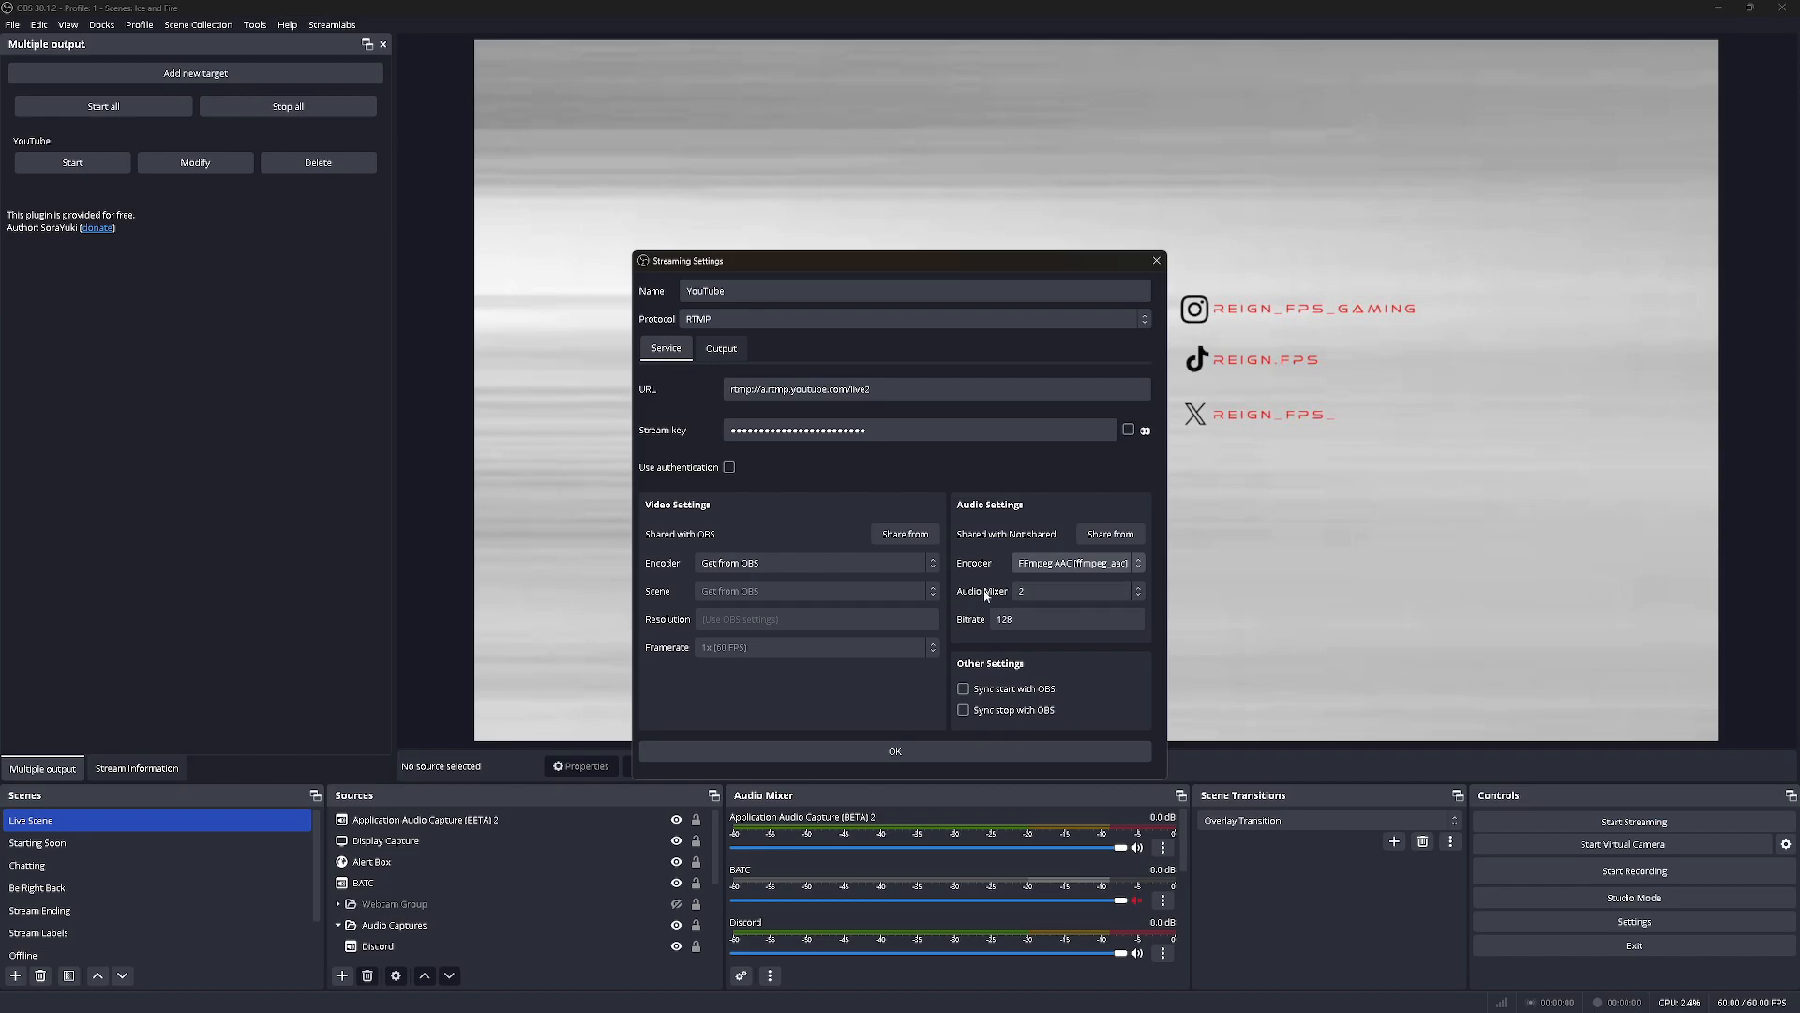
pyautogui.click(1088, 592)
pyautogui.click(1028, 625)
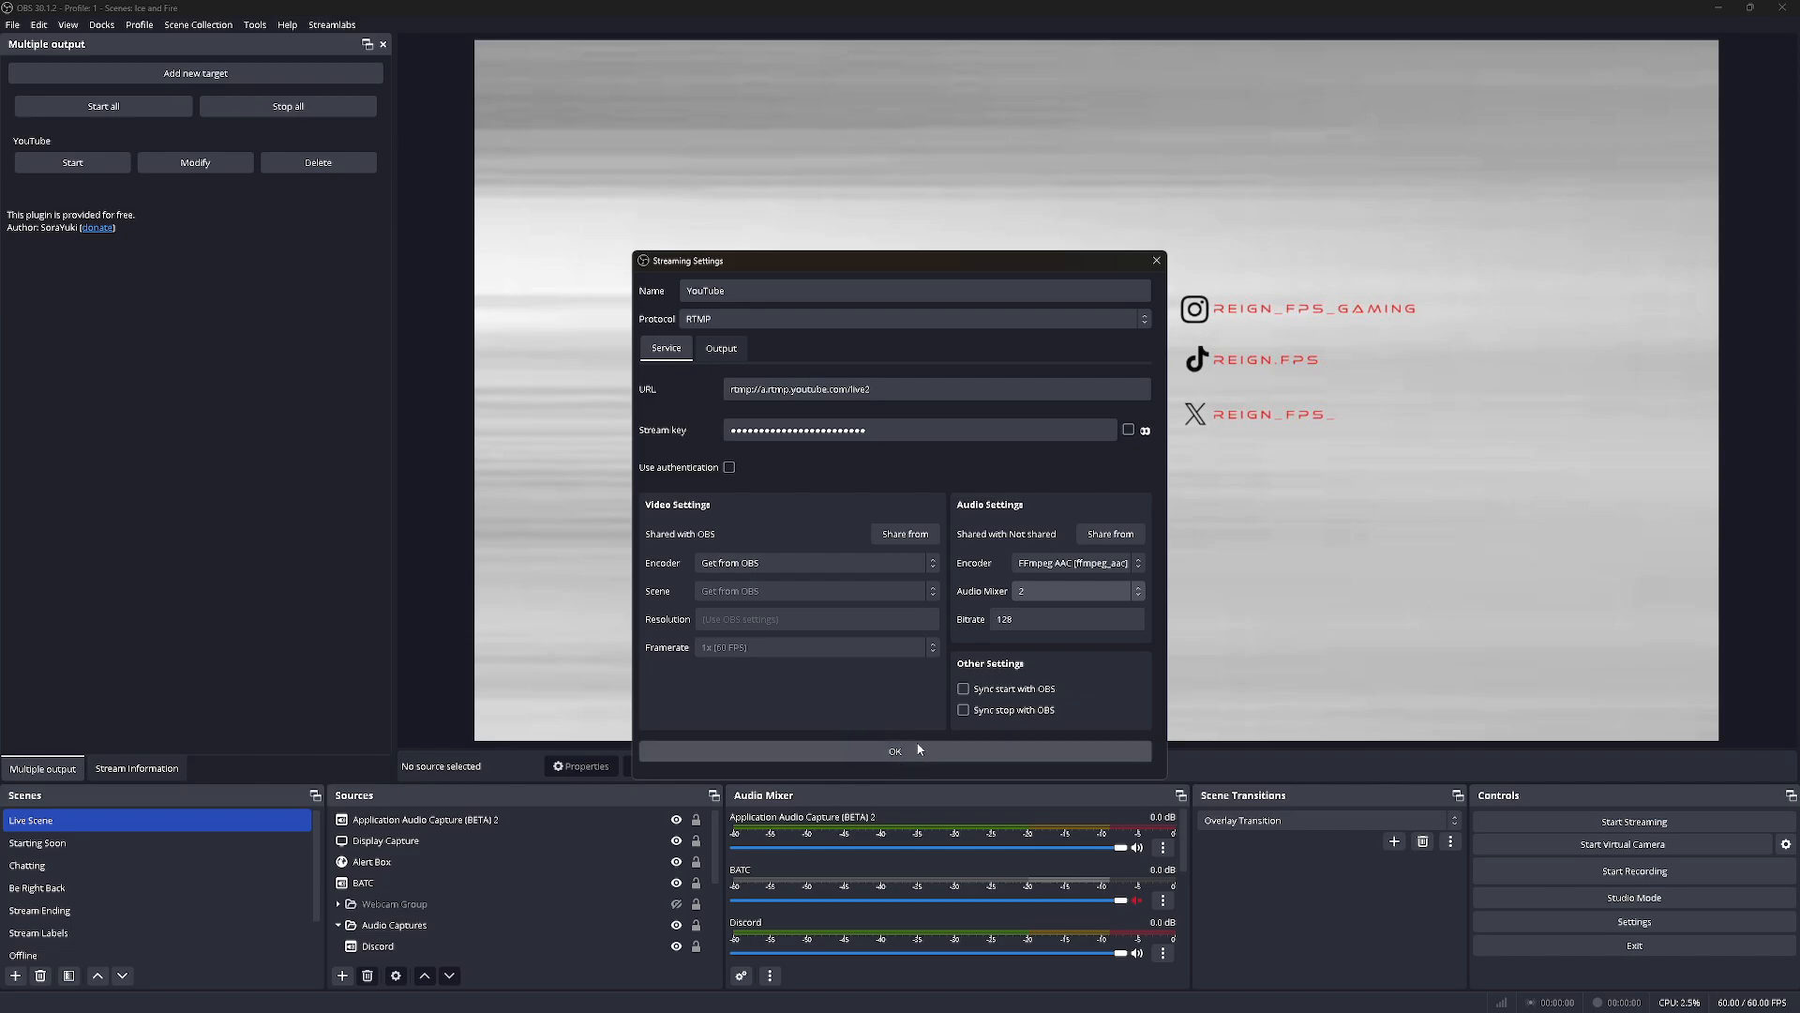
pyautogui.click(888, 755)
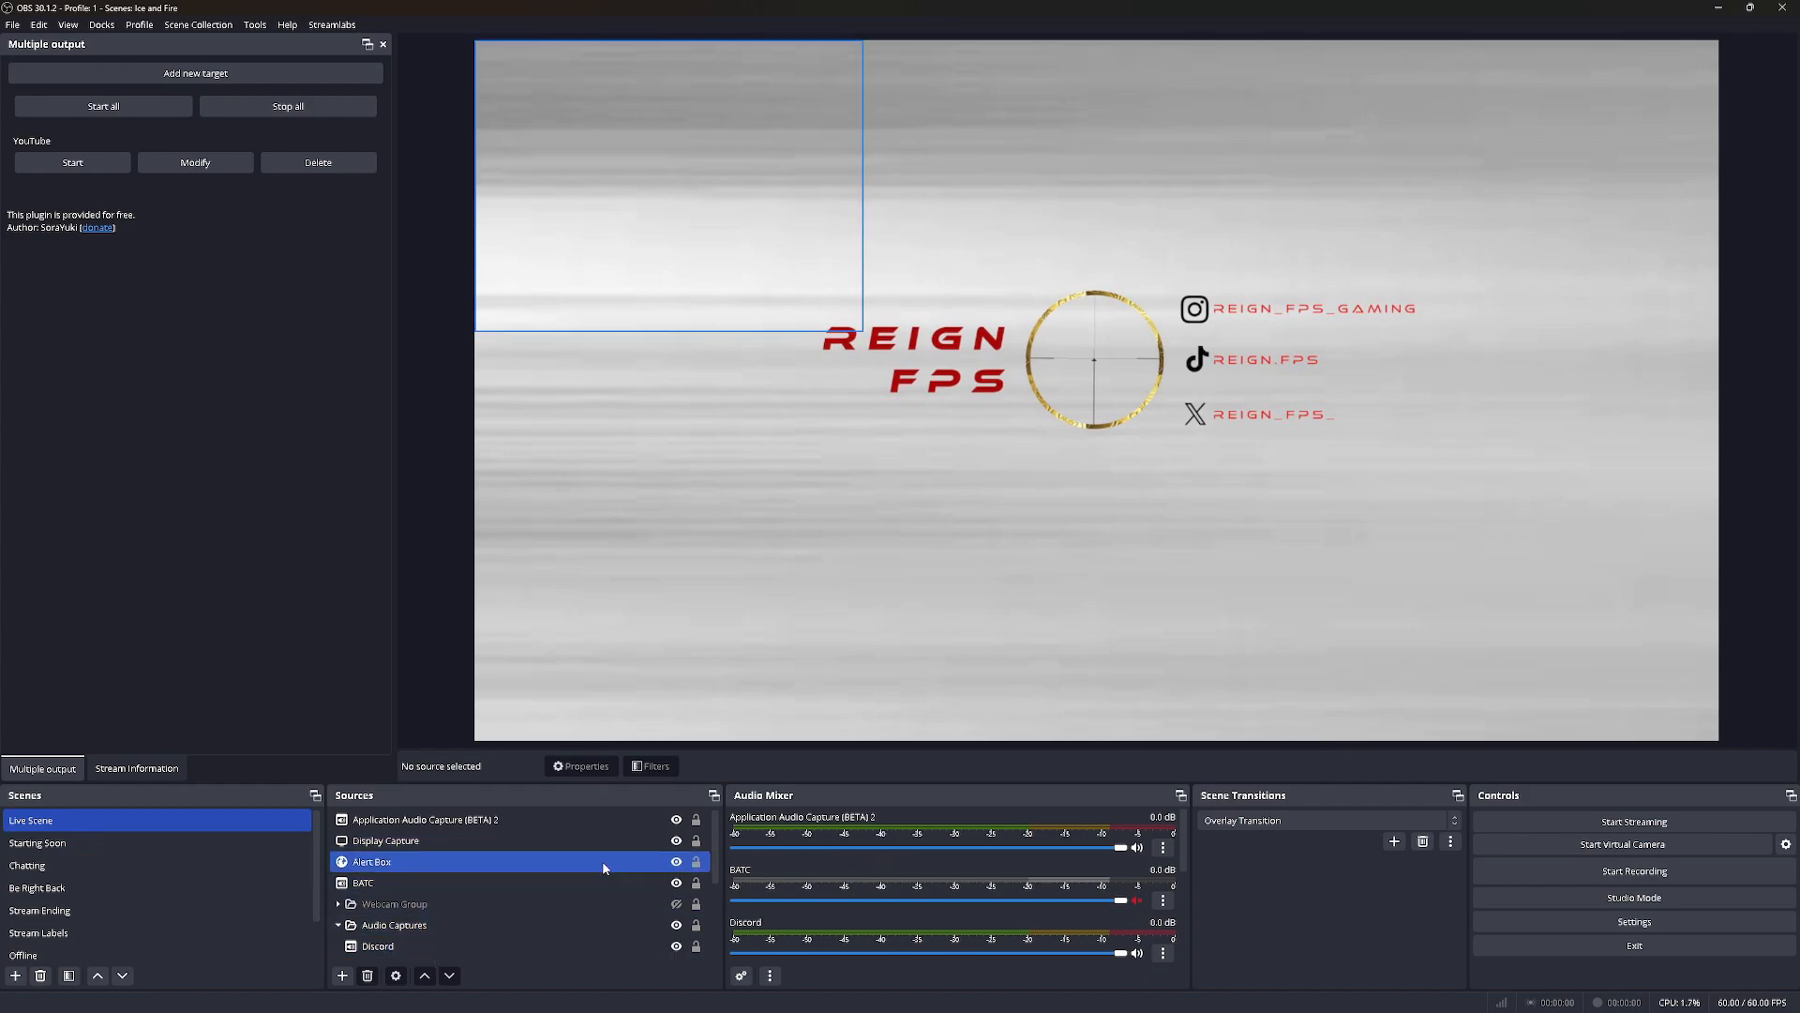
# Delete the Application Audio Capture (BETA) 2 source from the Live Scene
pyautogui.click(548, 823)
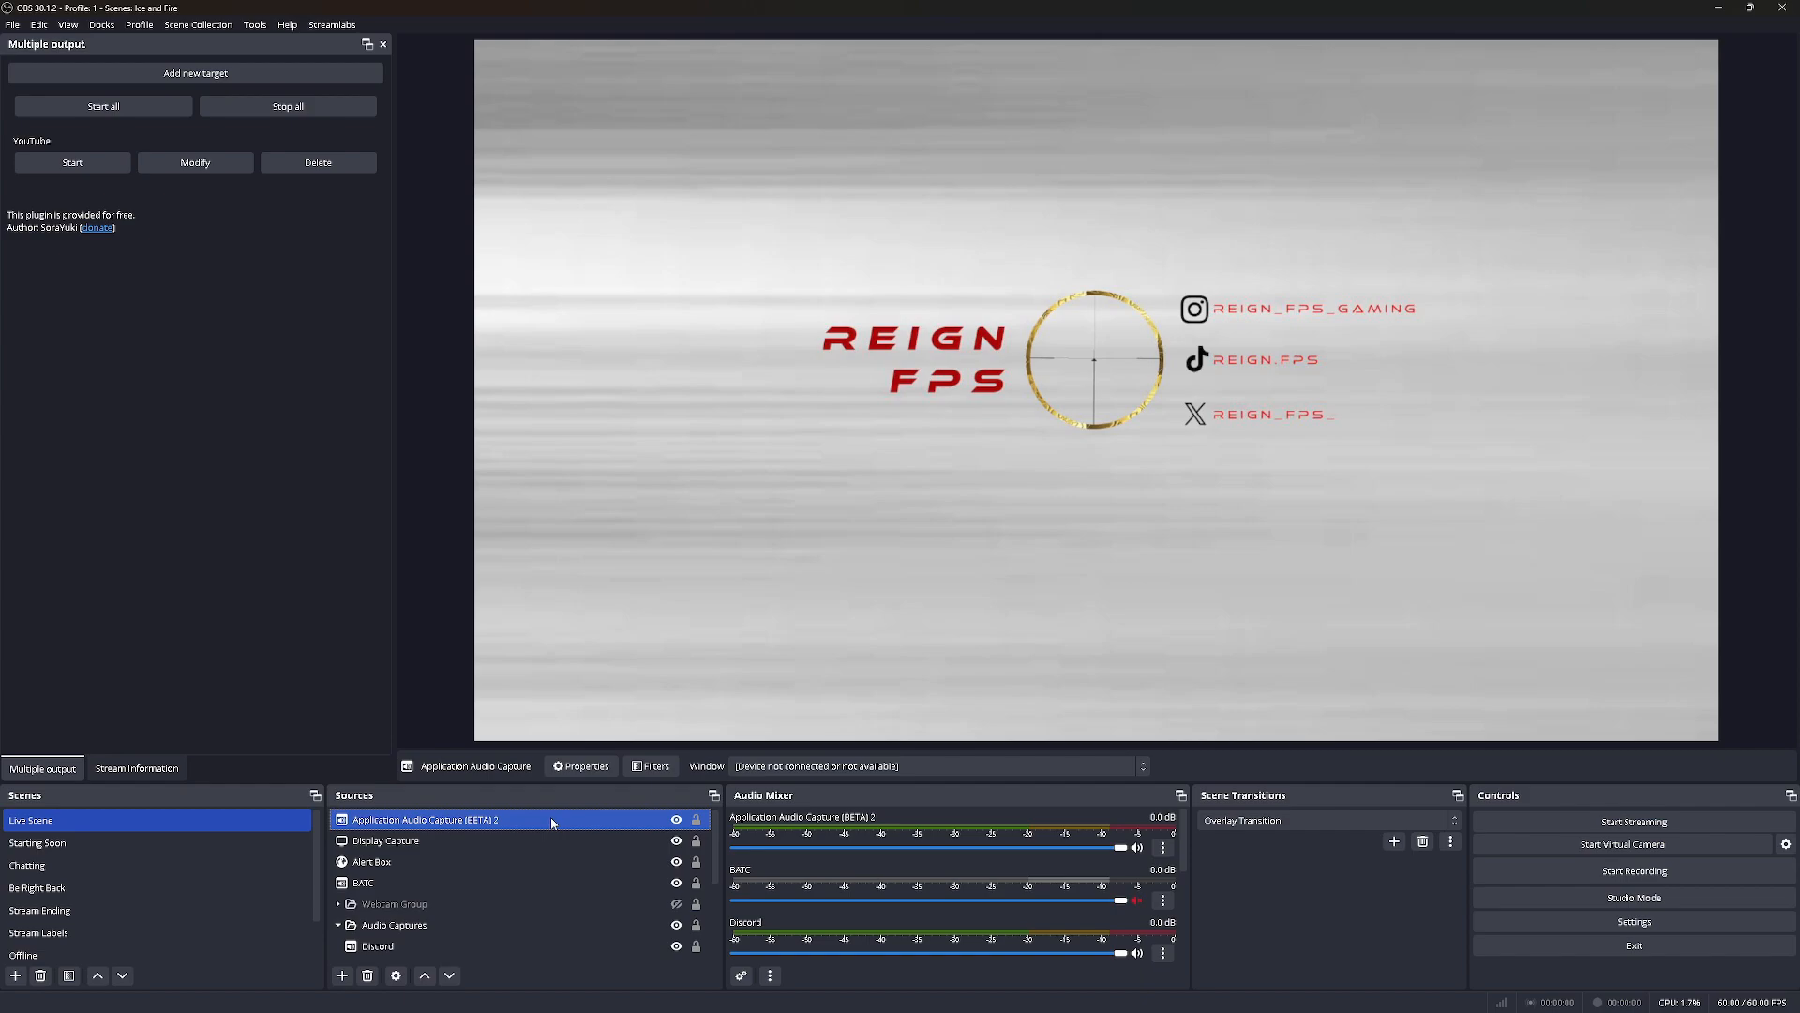
pyautogui.click(367, 975)
pyautogui.click(999, 525)
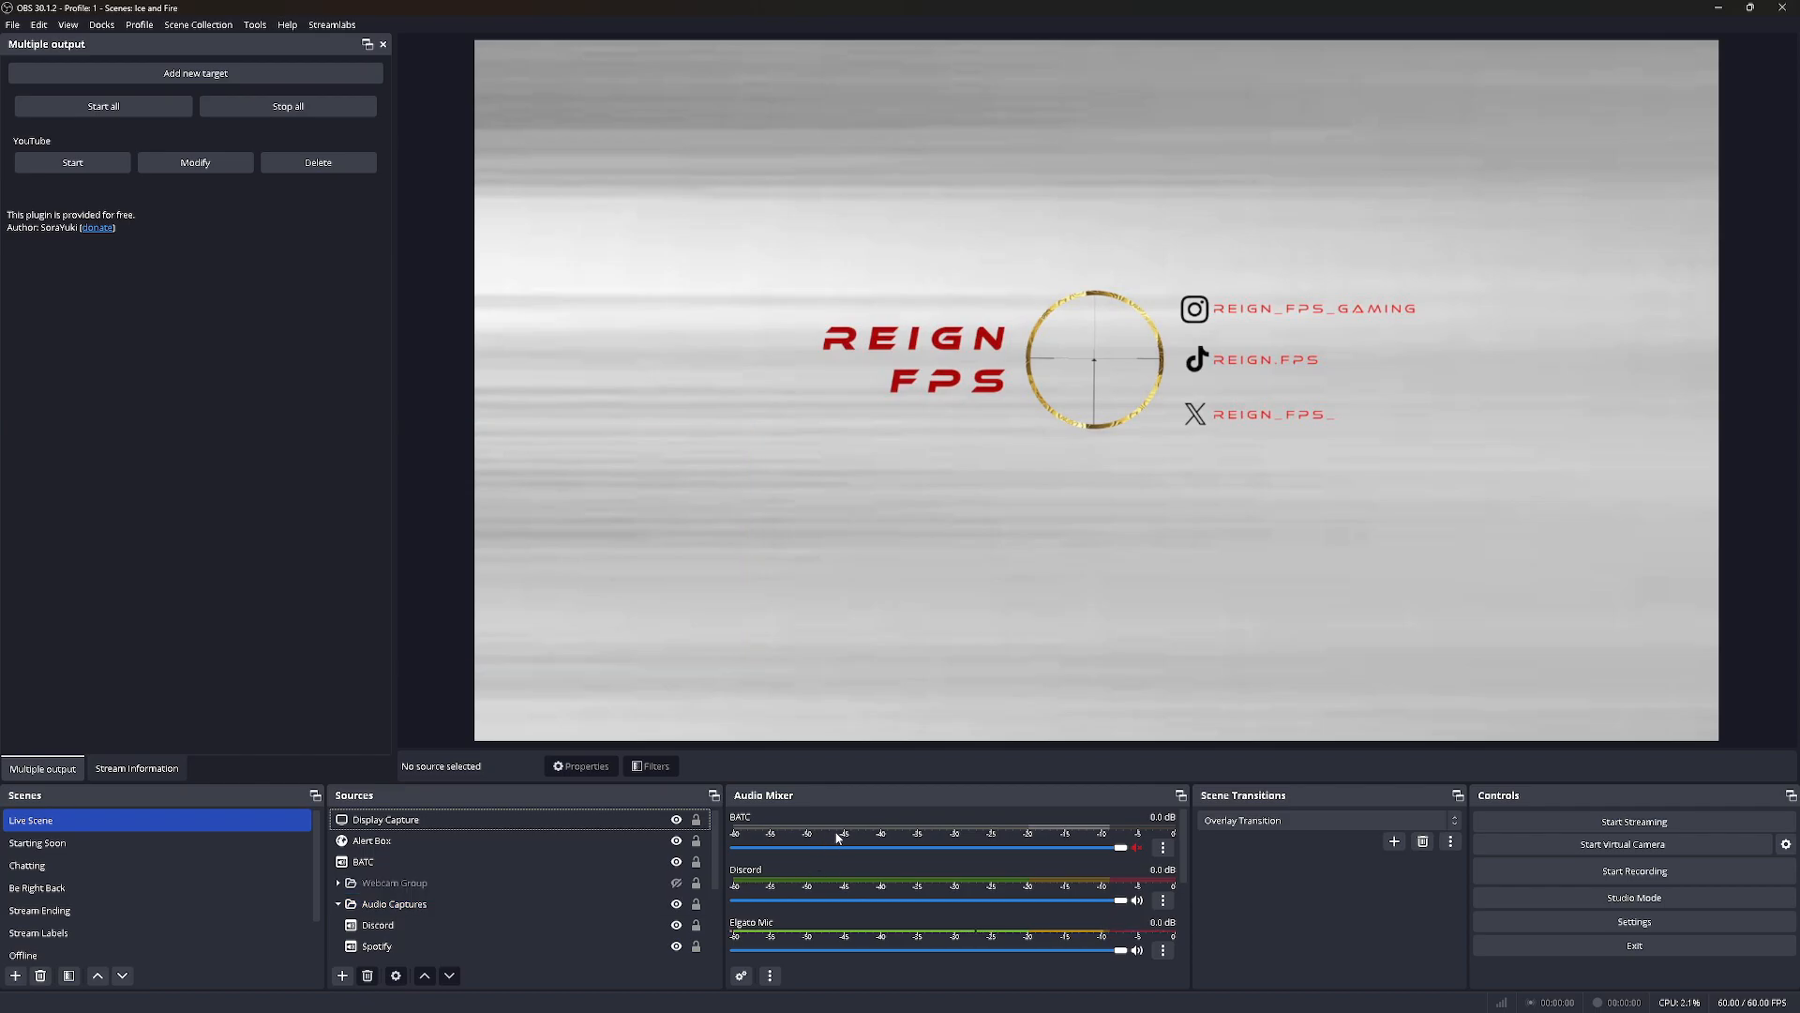
# Enlarge the lower docks to fit all sources and audio mixer channels, and collapse and re-expand the Audio Captures group
pyautogui.scroll(-2, 839, 829)
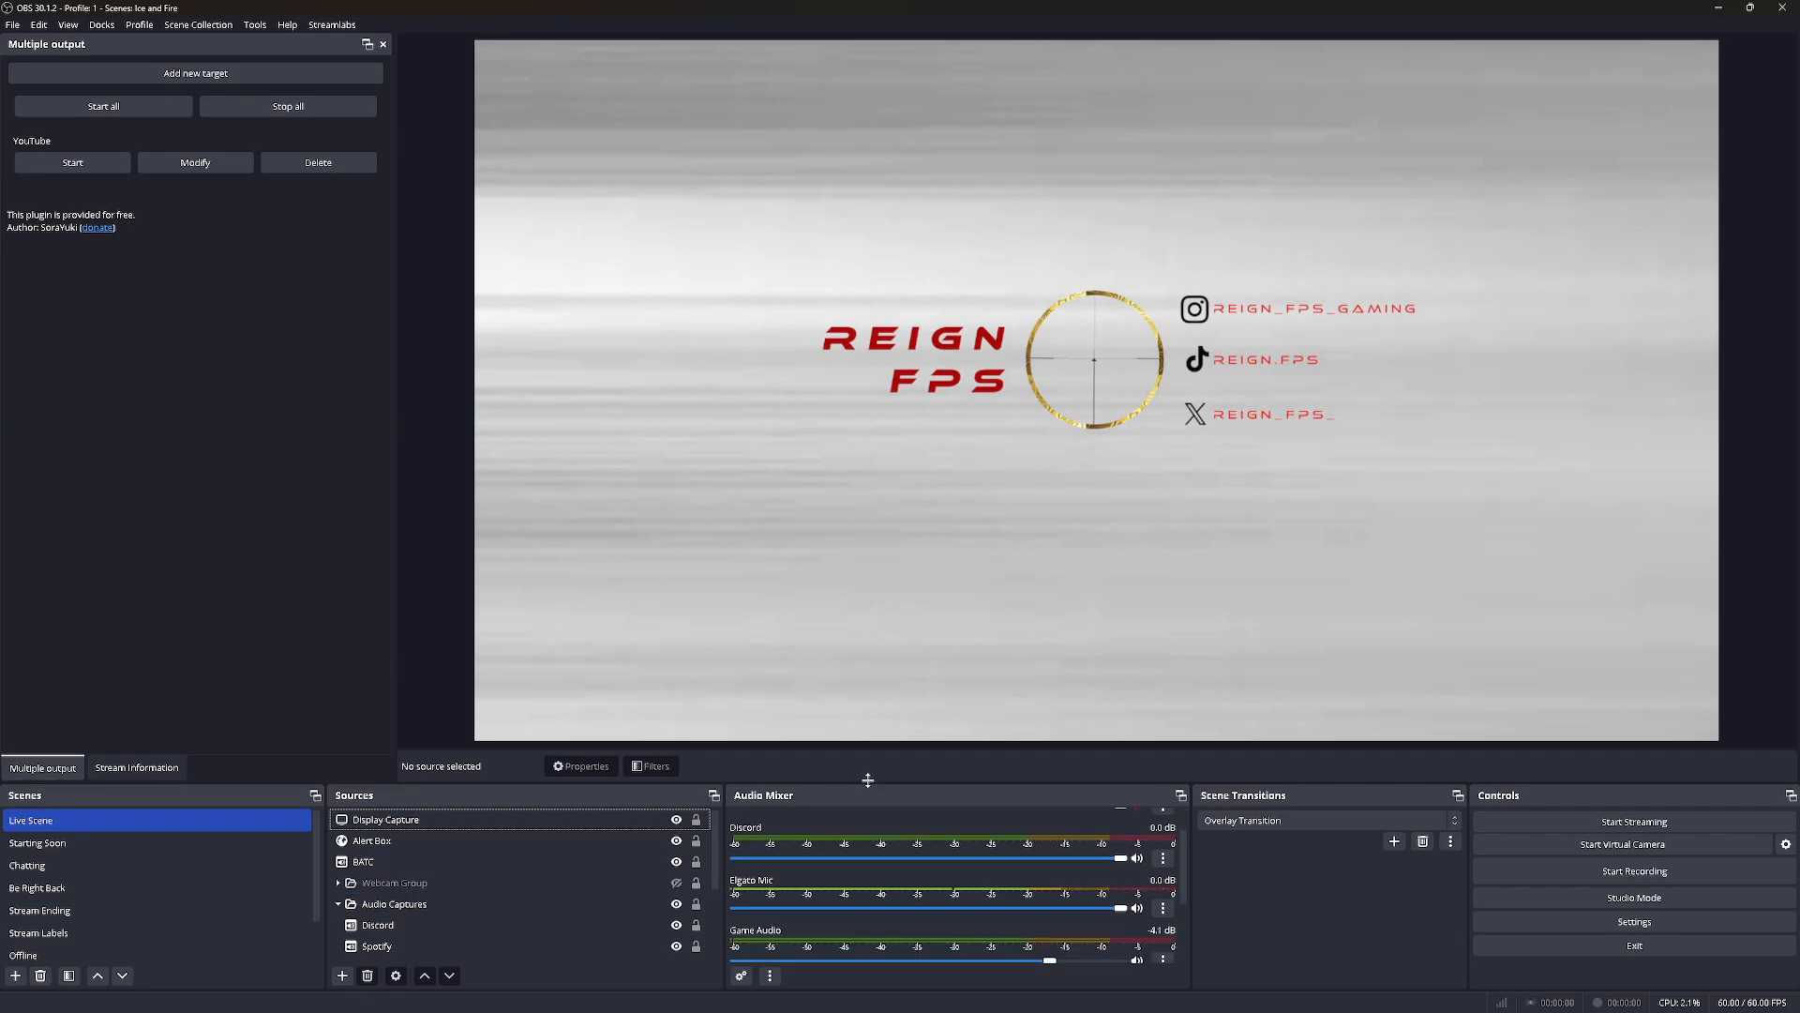
pyautogui.moveTo(868, 786); pyautogui.dragTo(813, 427)
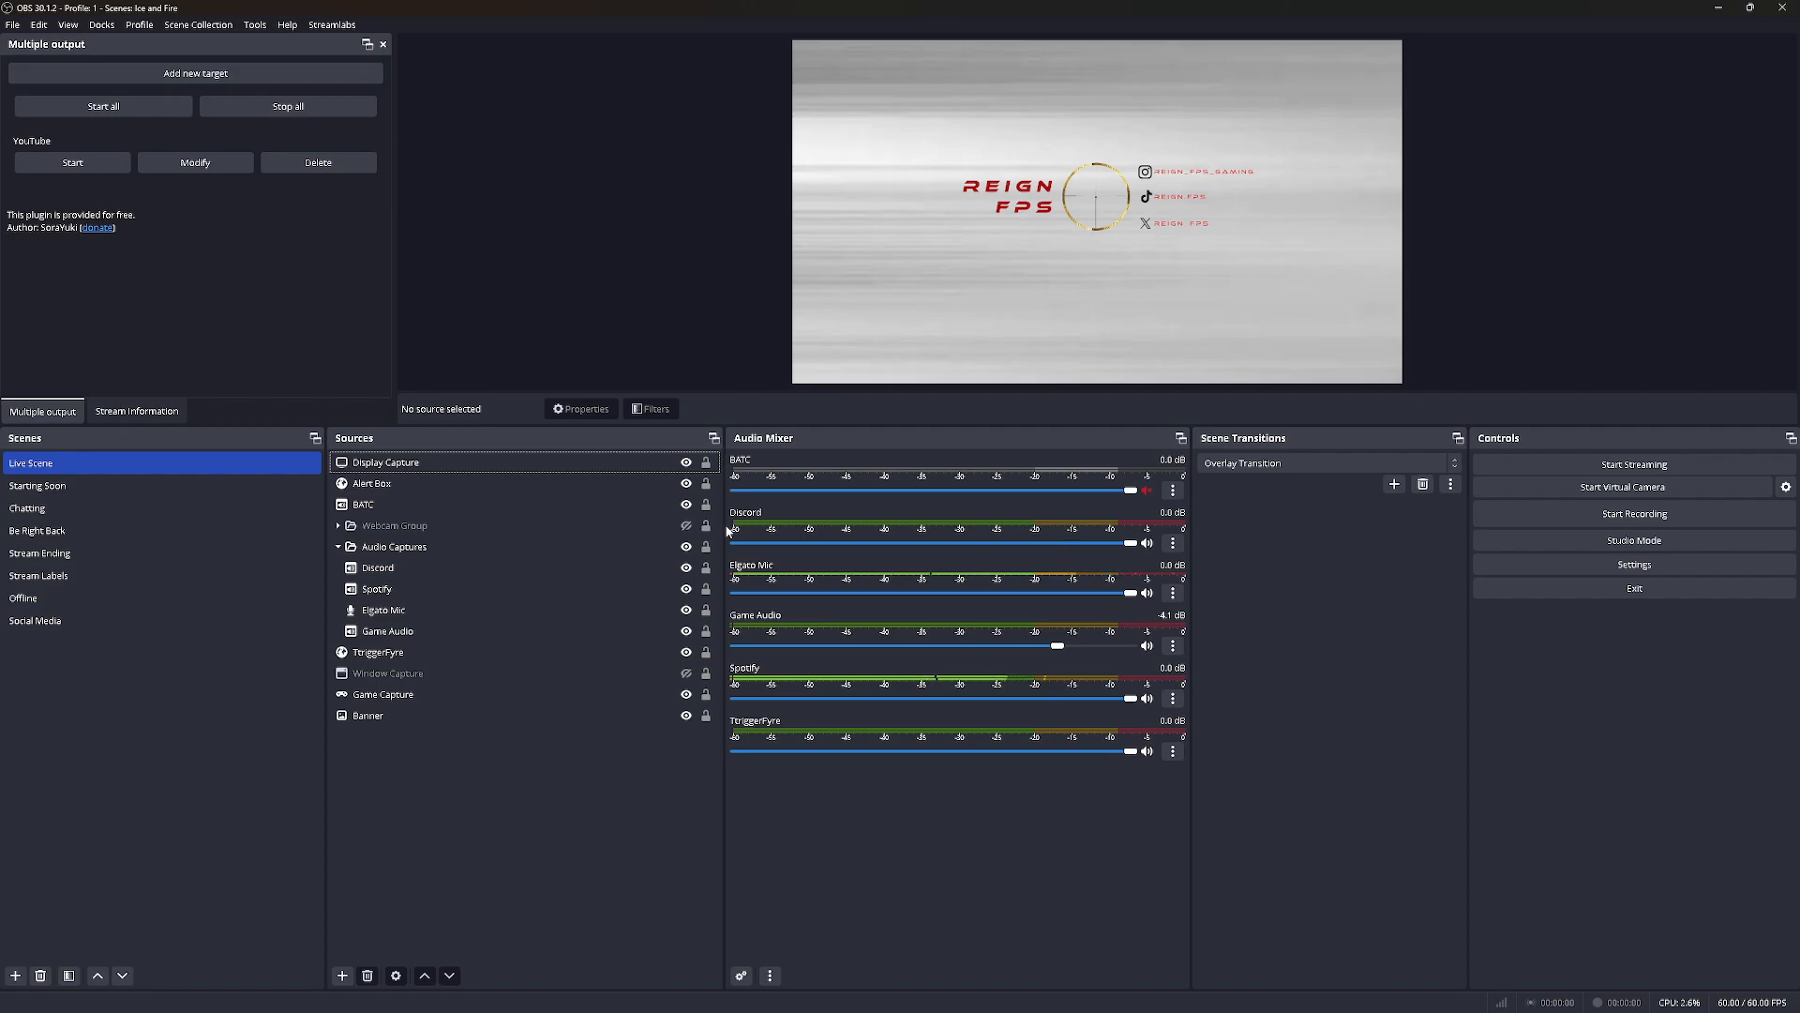
pyautogui.click(449, 583)
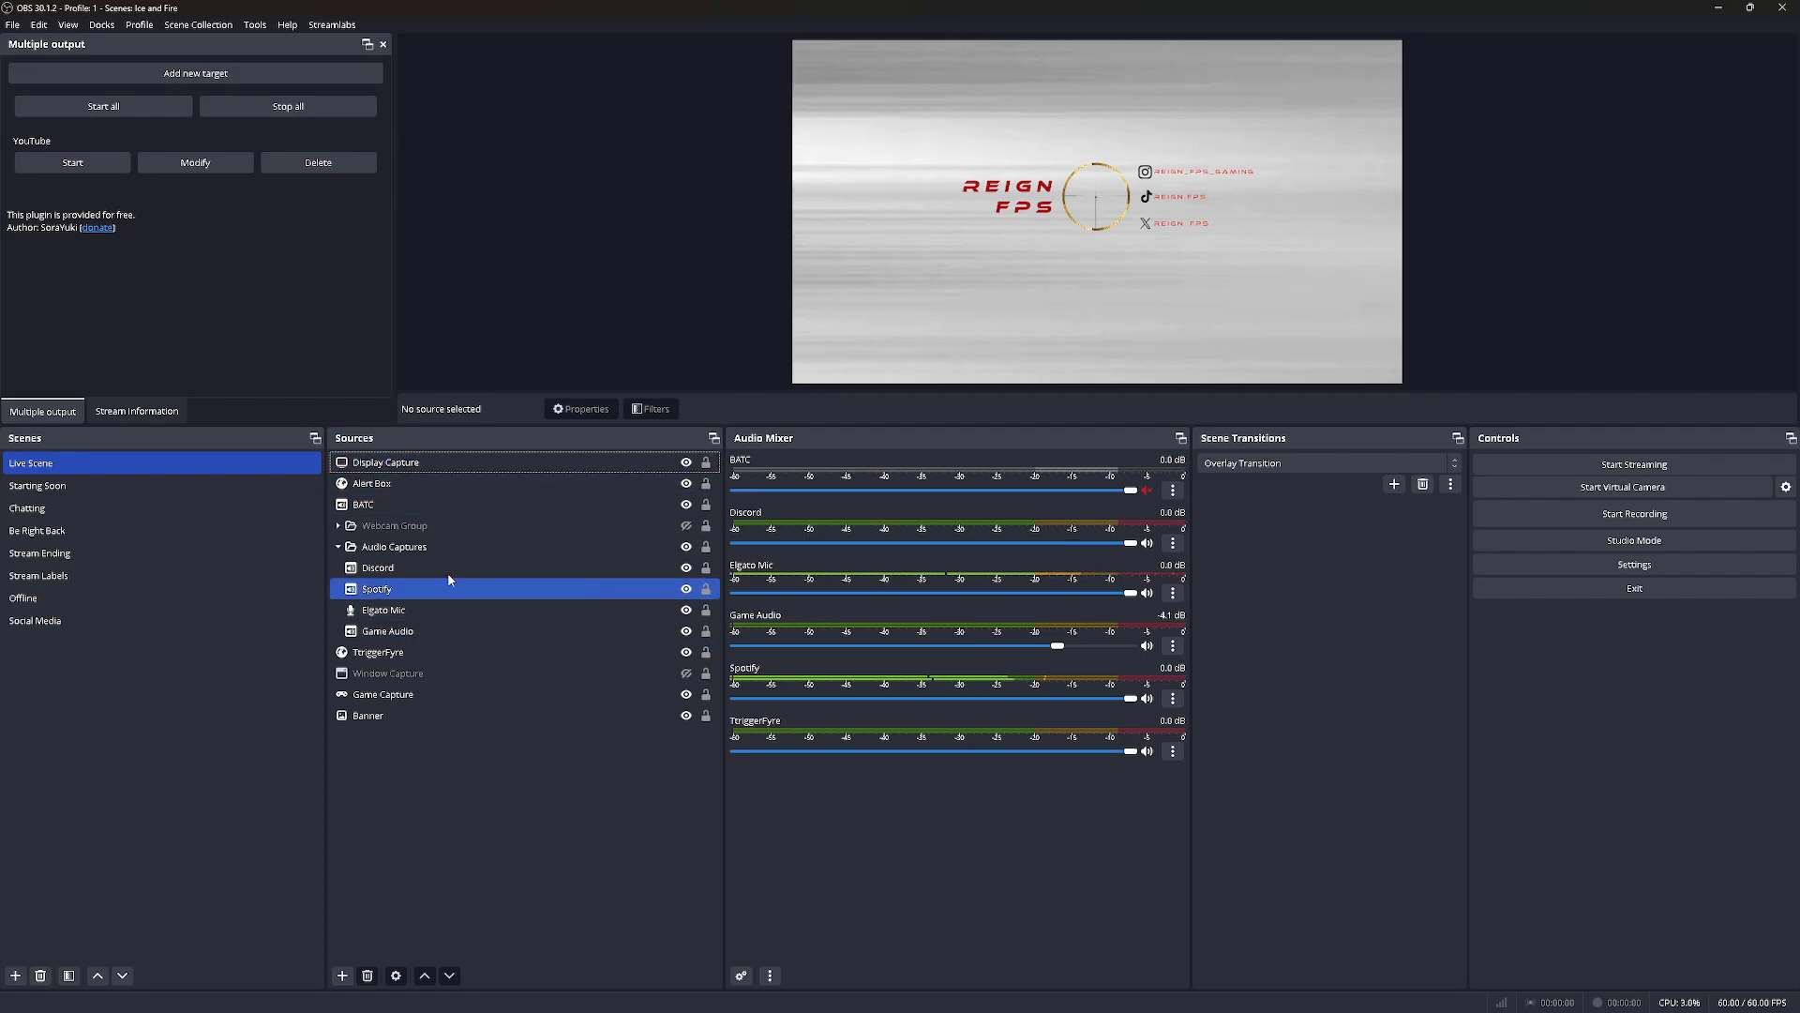
pyautogui.click(339, 547)
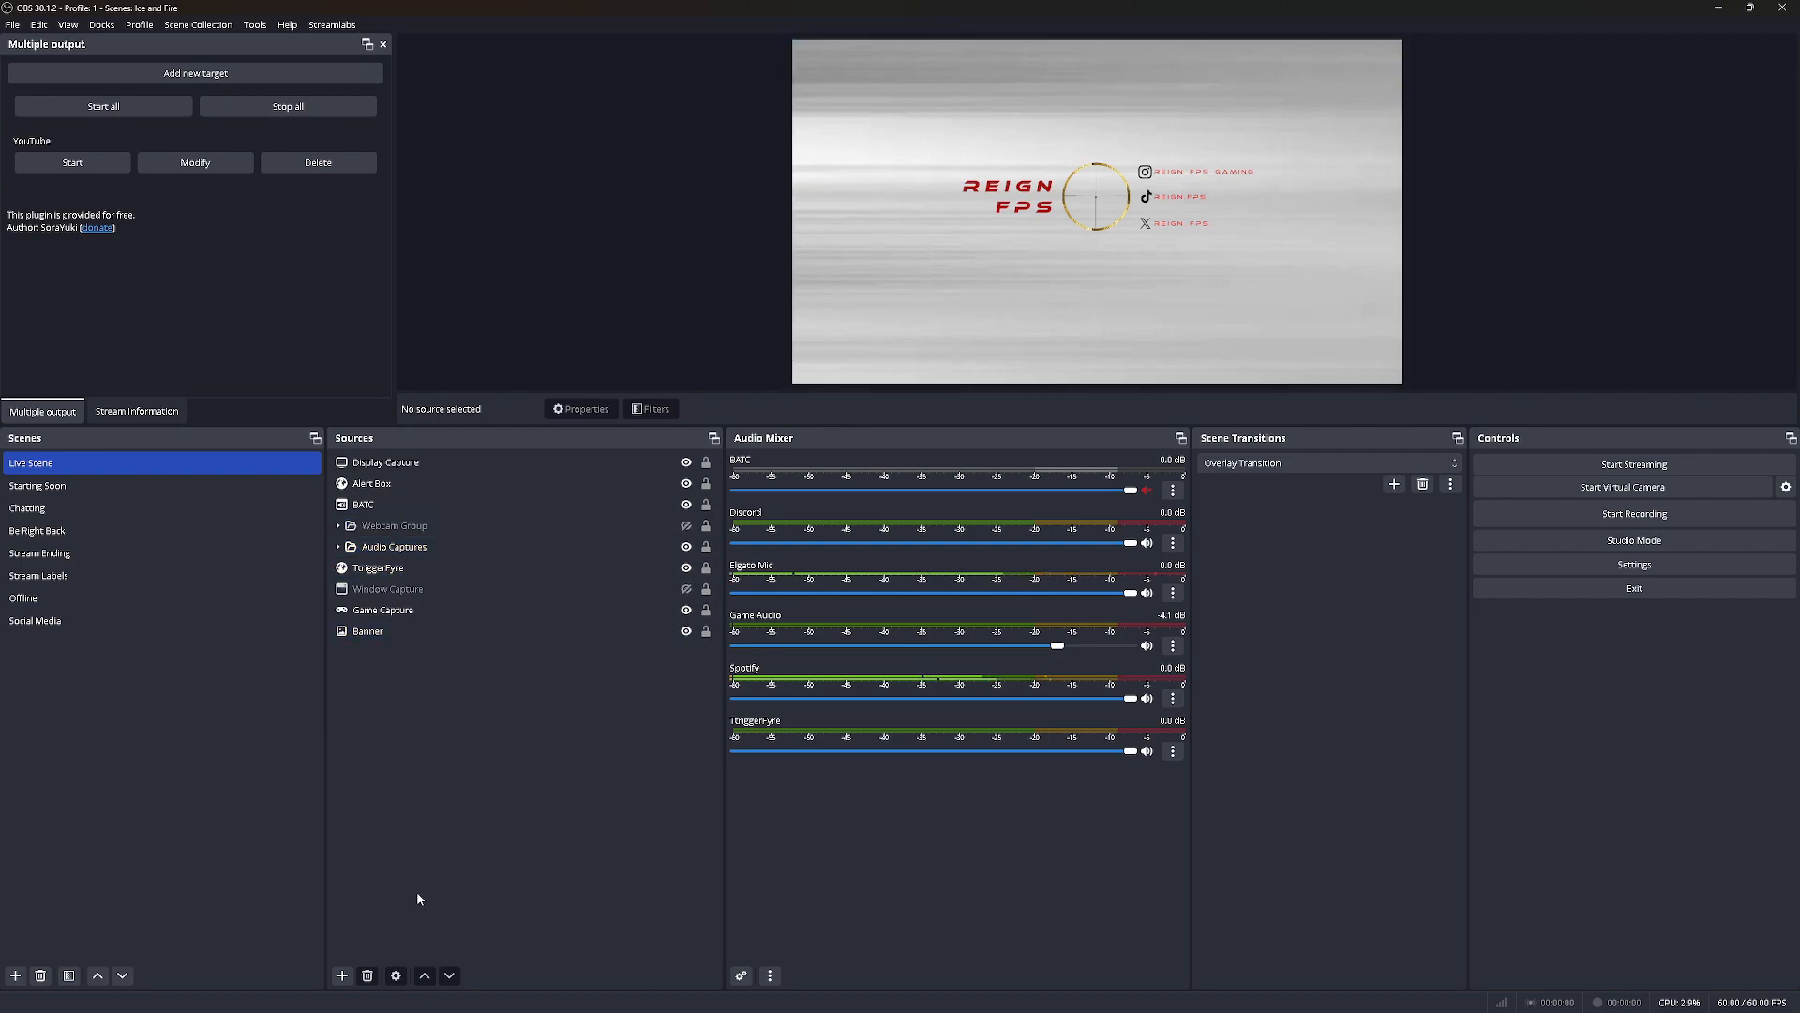
pyautogui.click(339, 547)
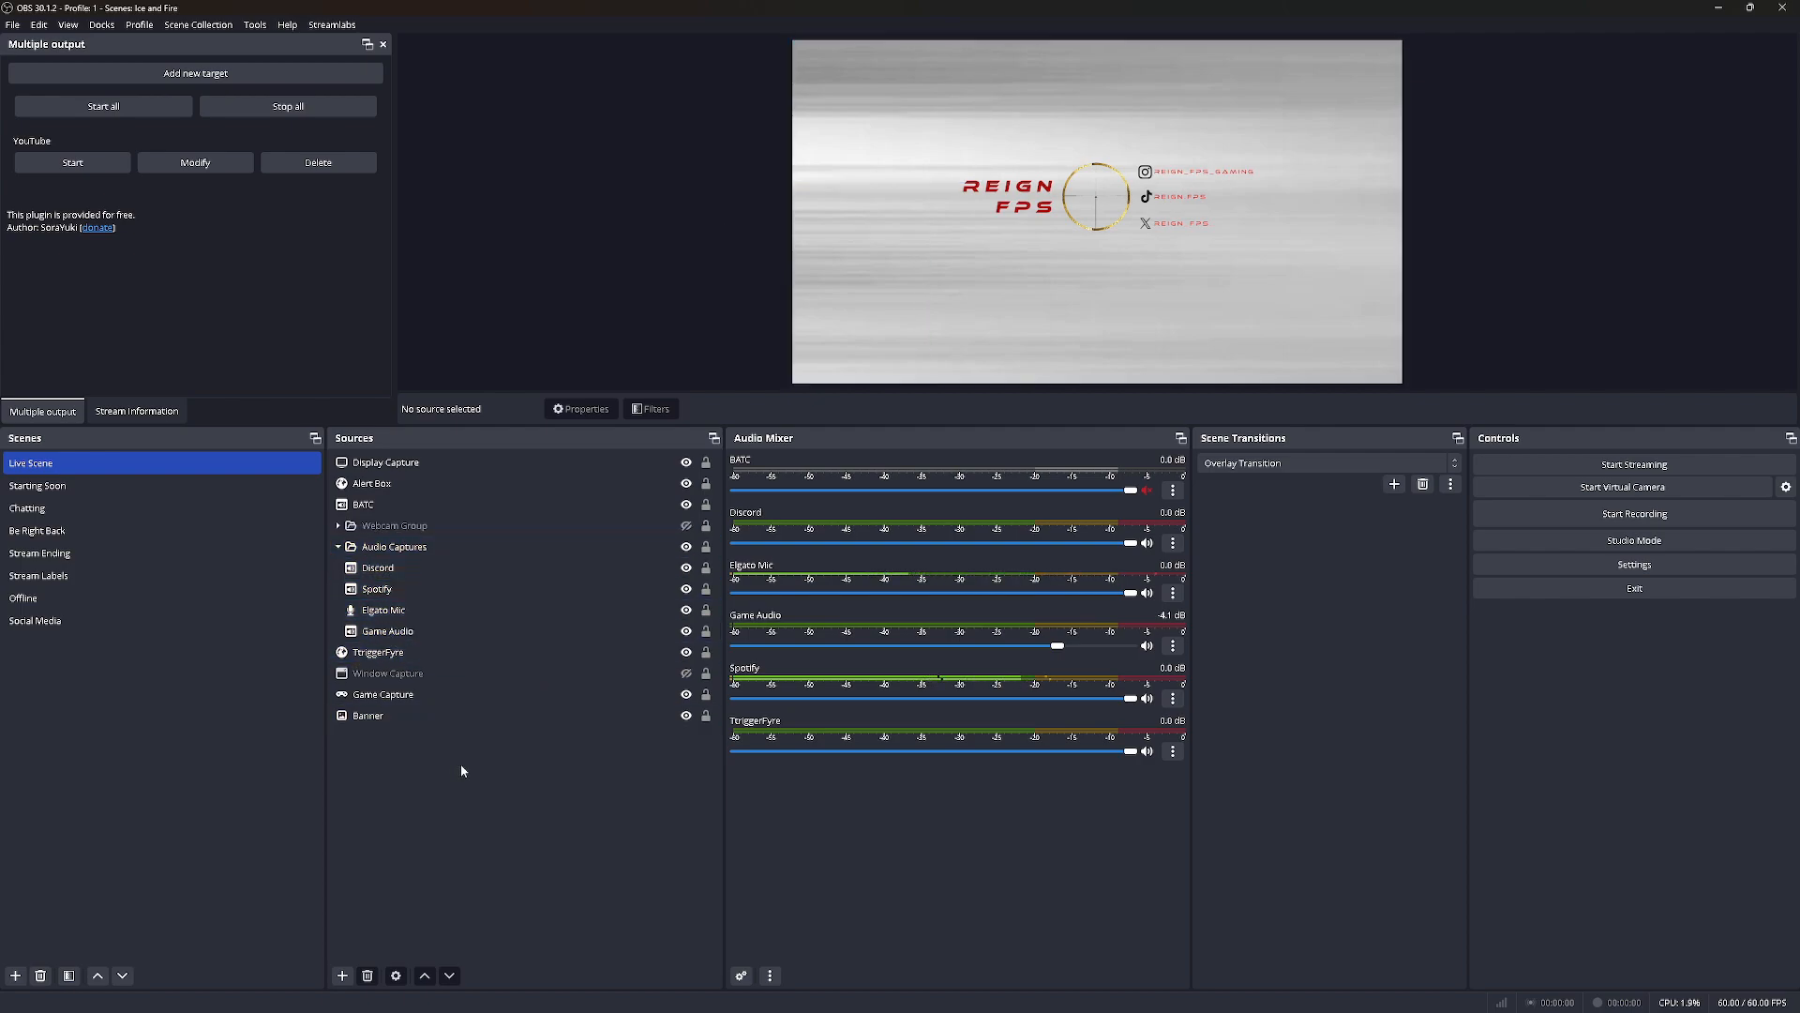
pyautogui.click(385, 553)
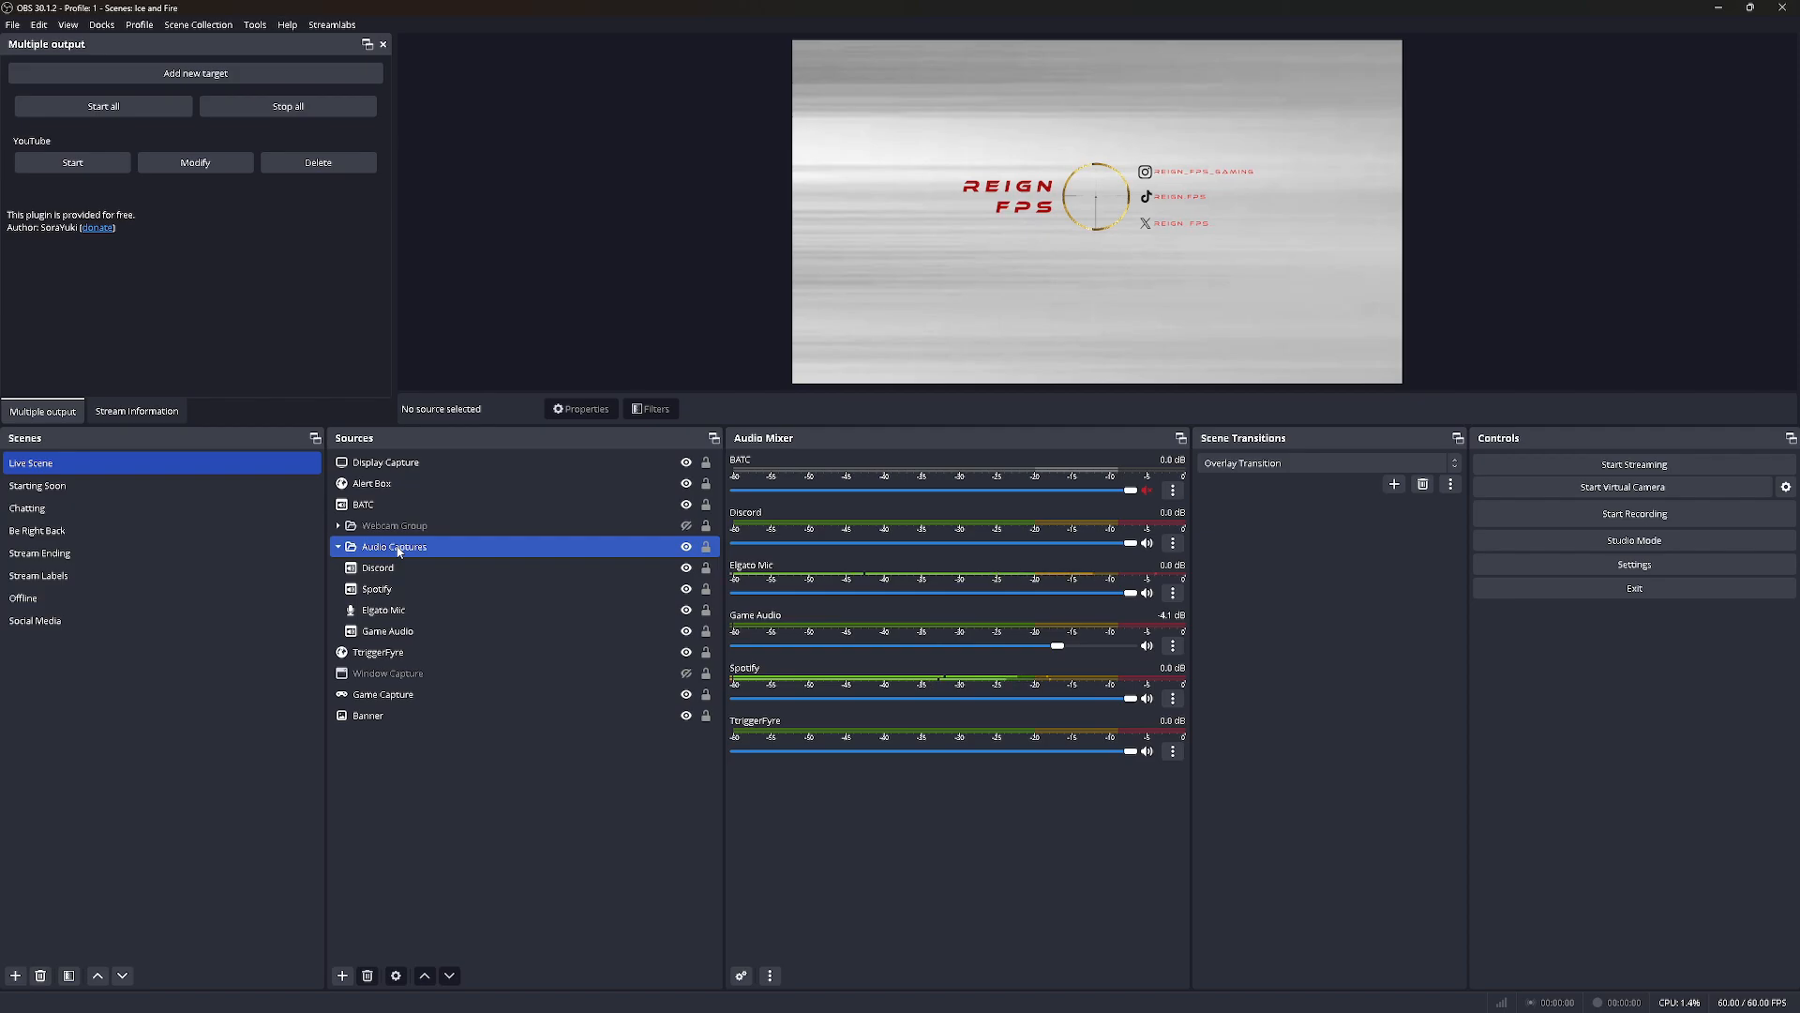
pyautogui.click(344, 976)
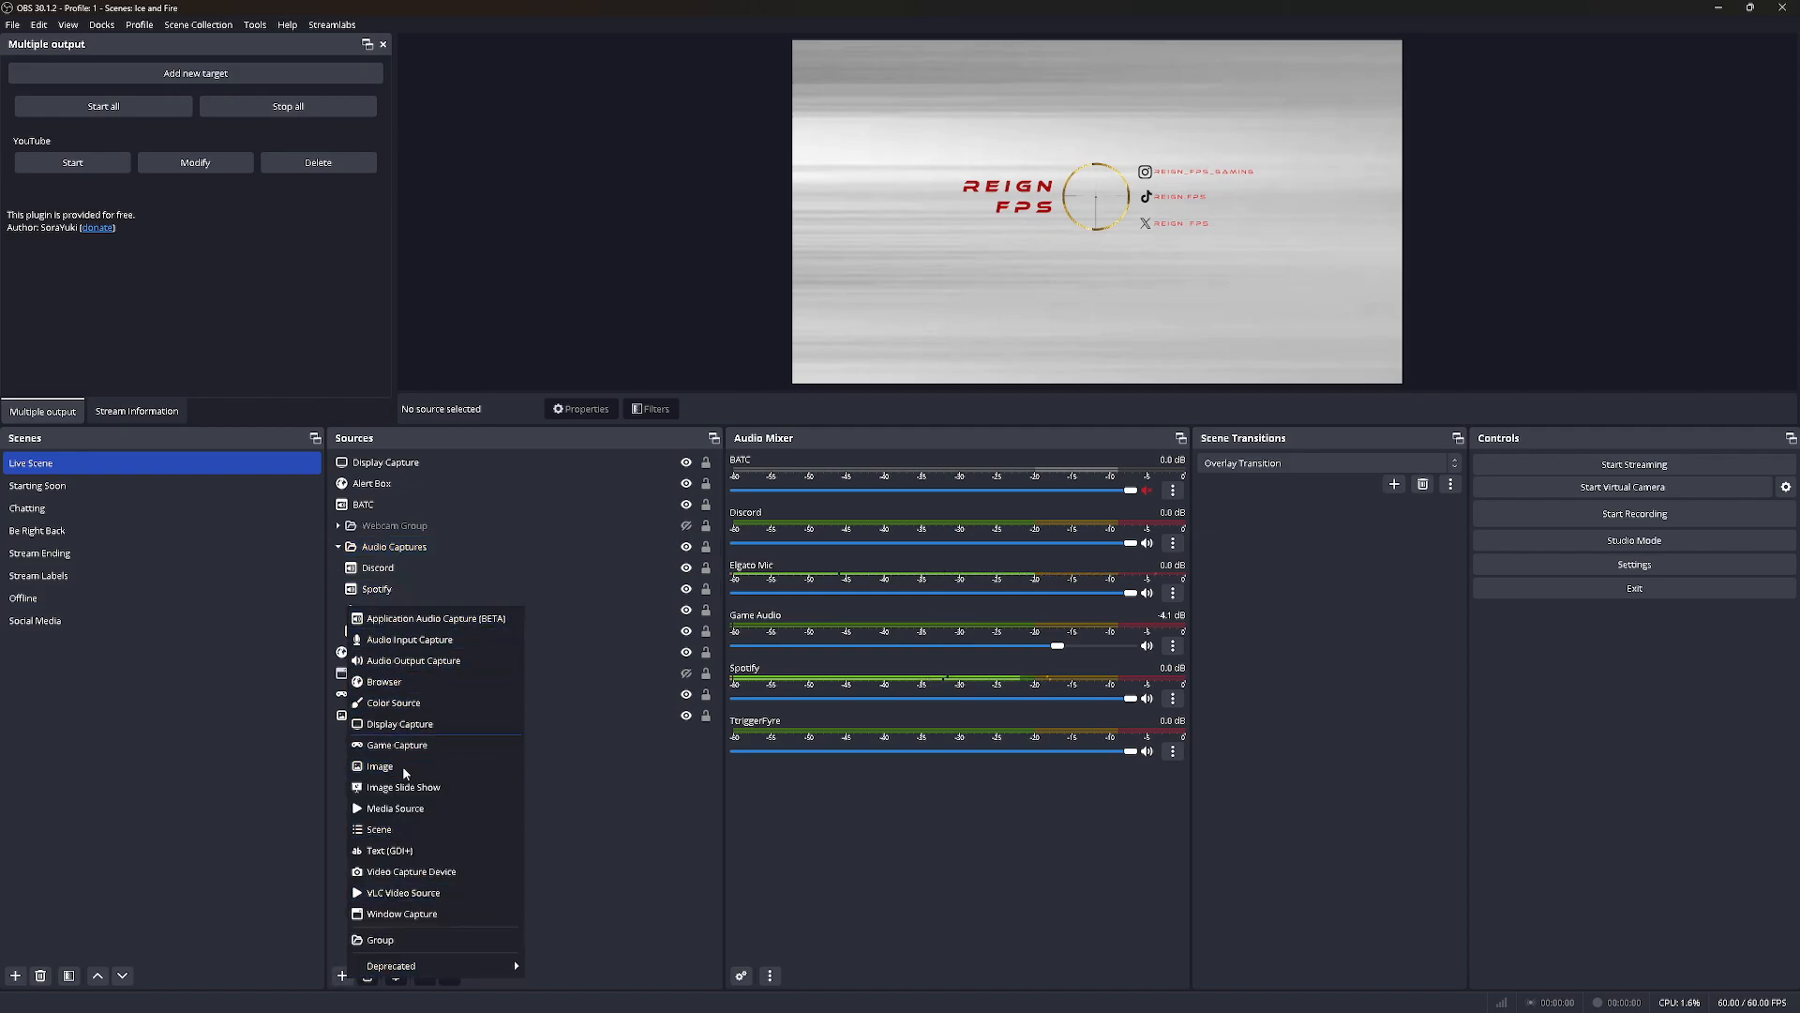
pyautogui.click(405, 618)
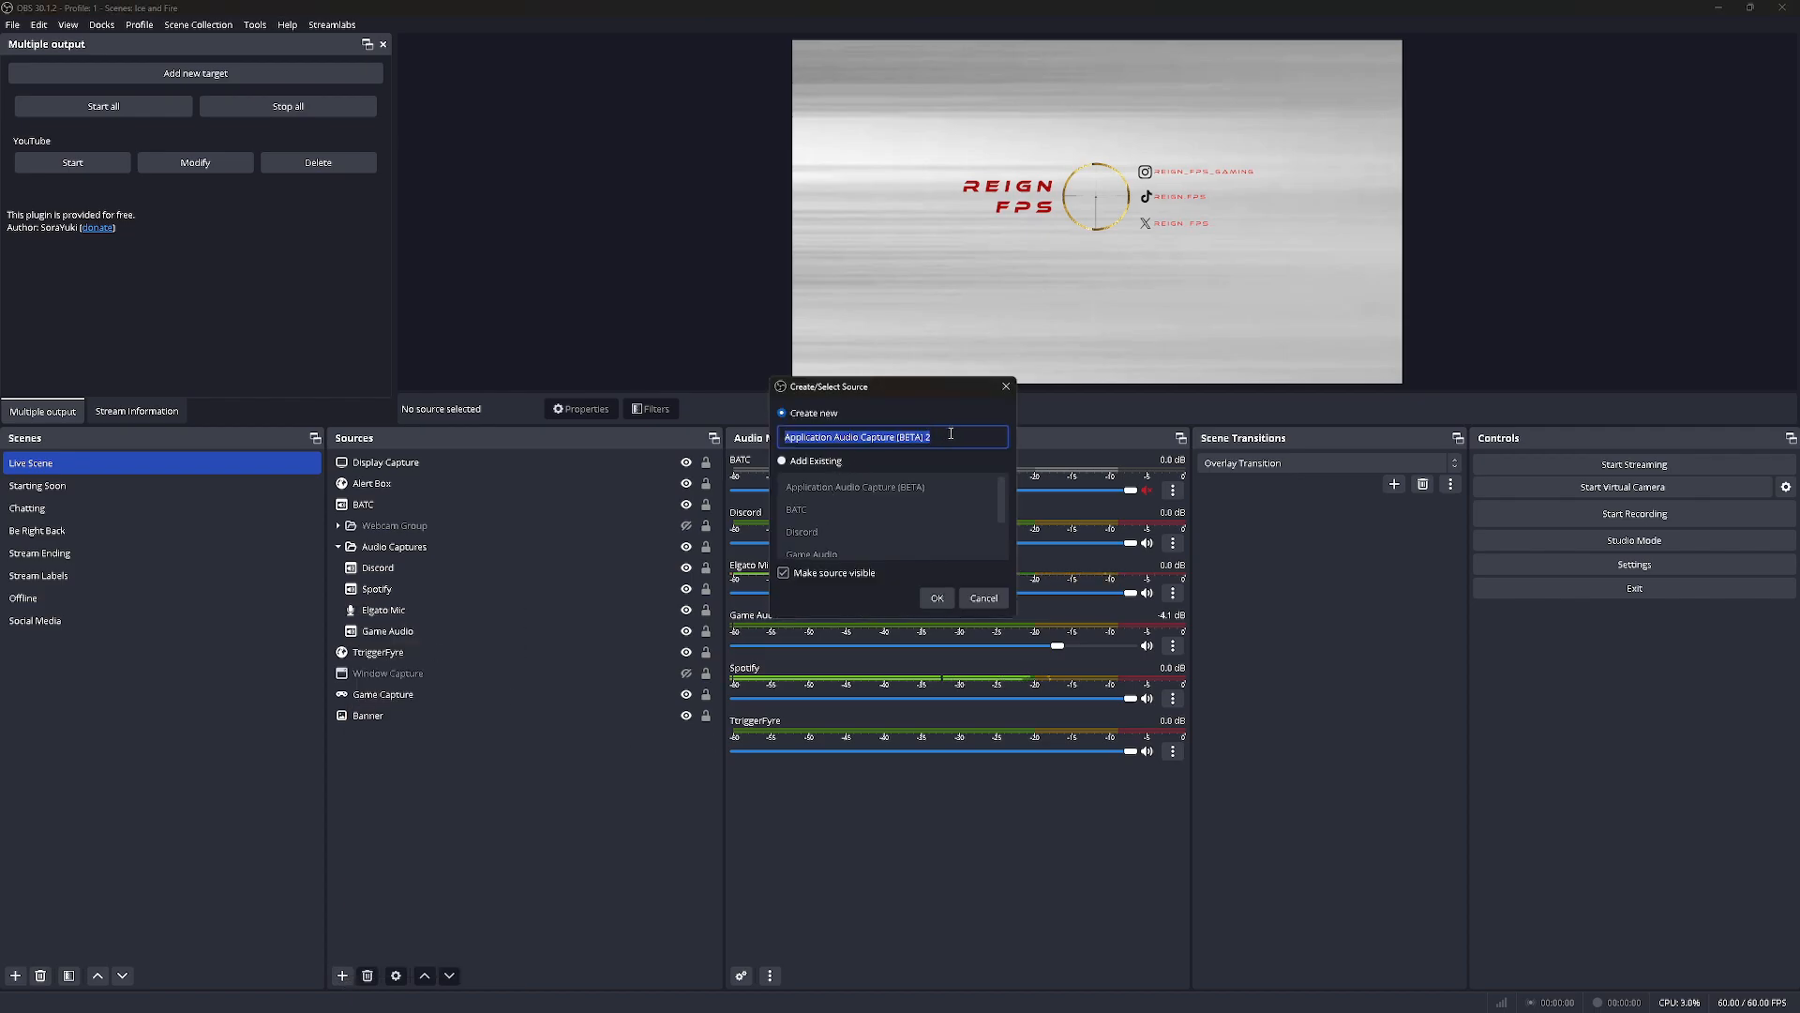
pyautogui.click(784, 461)
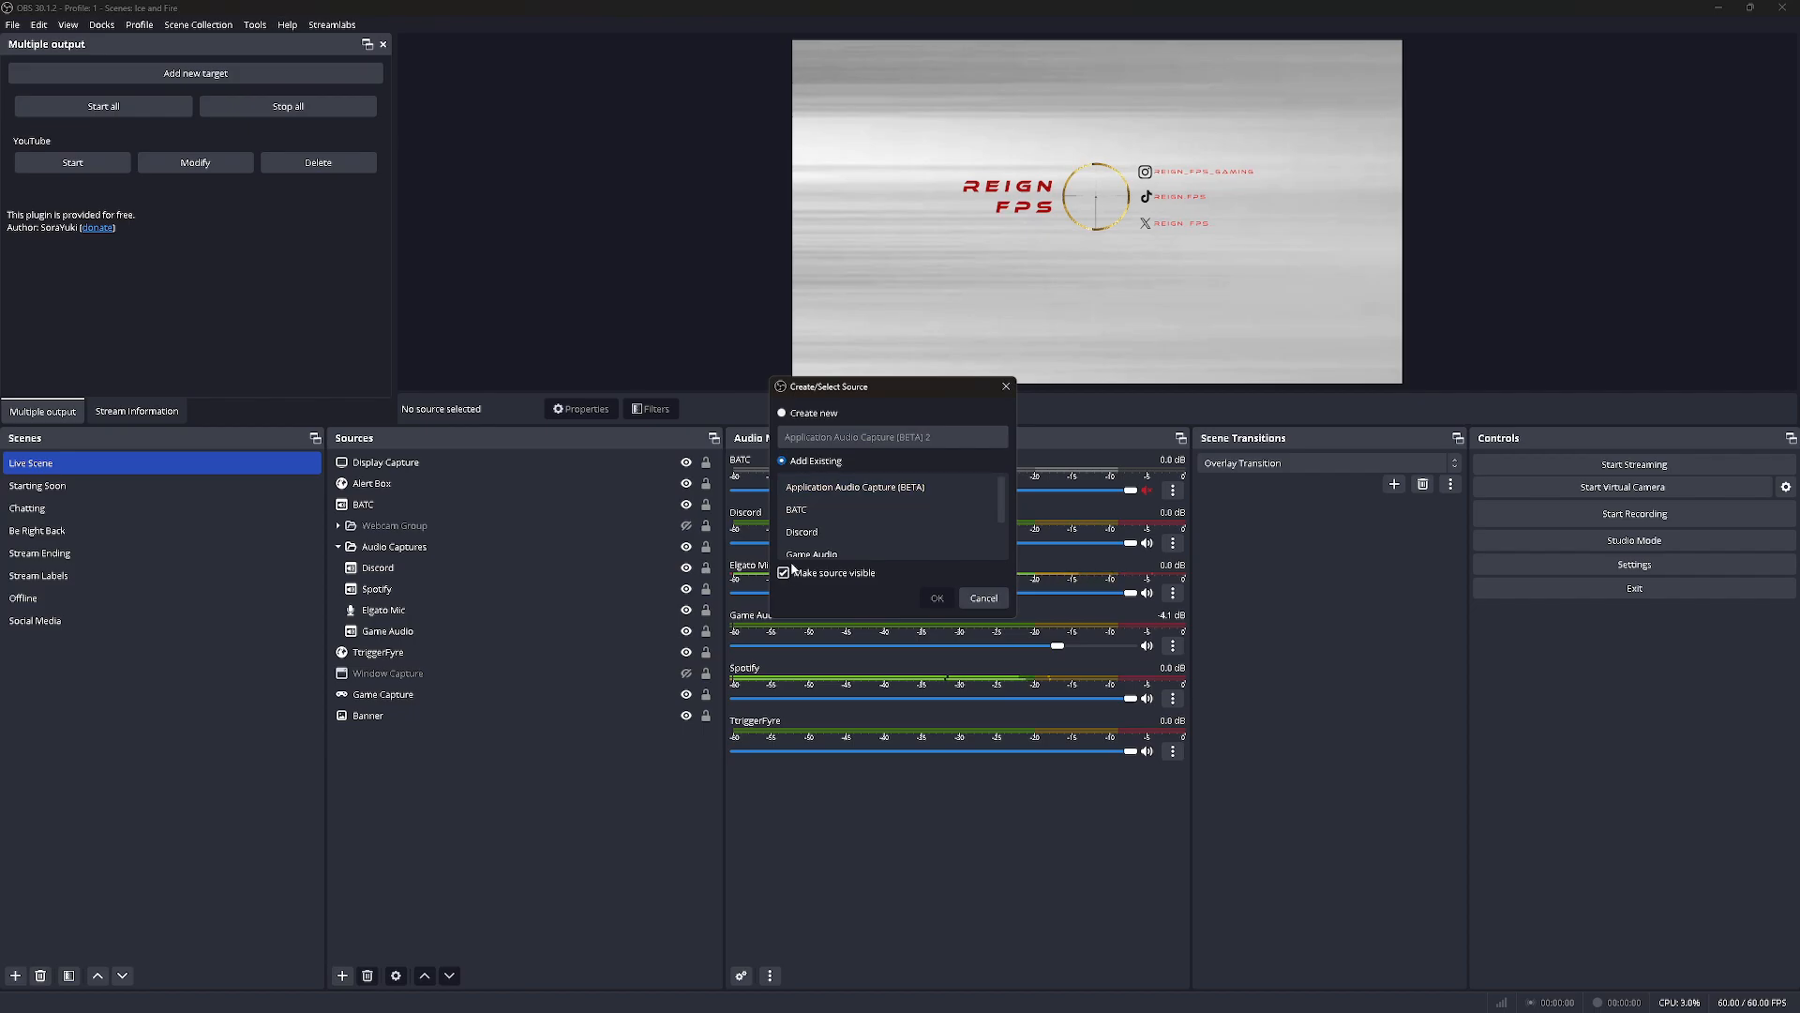
pyautogui.click(812, 413)
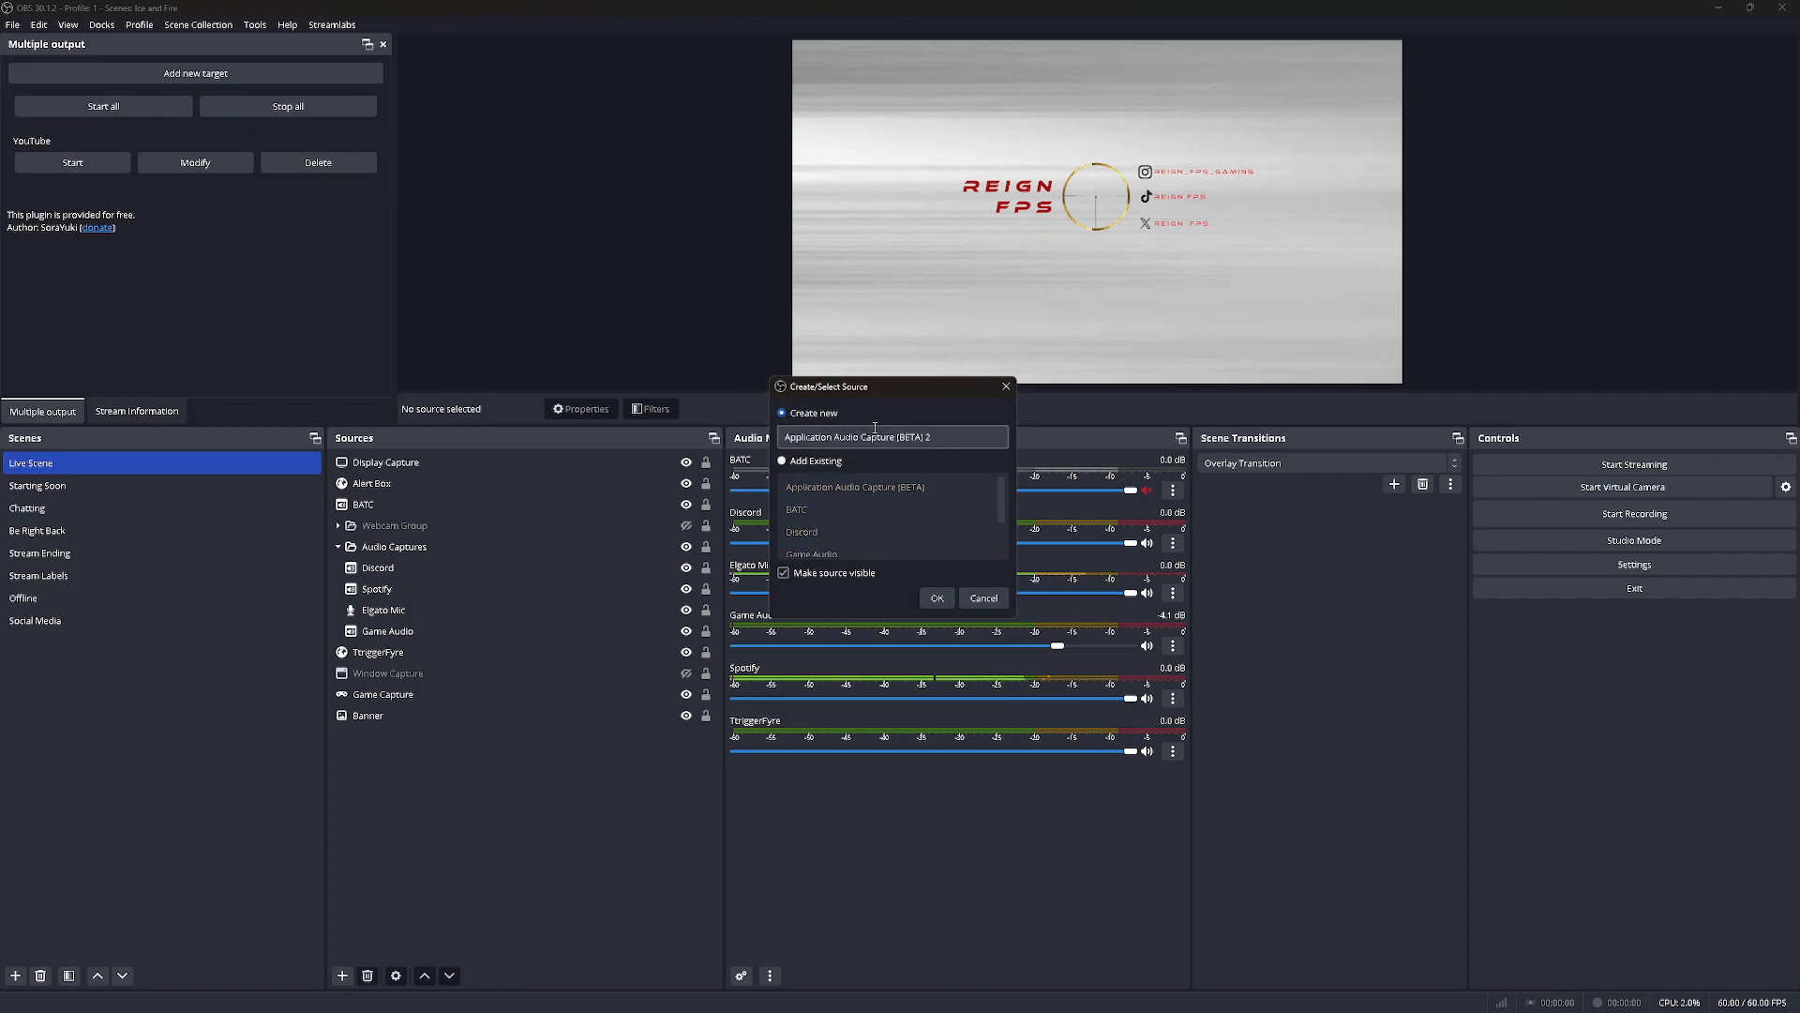
pyautogui.click(984, 598)
# Examine the window choices in the Discord source's properties and close them without making changes
pyautogui.click(385, 568)
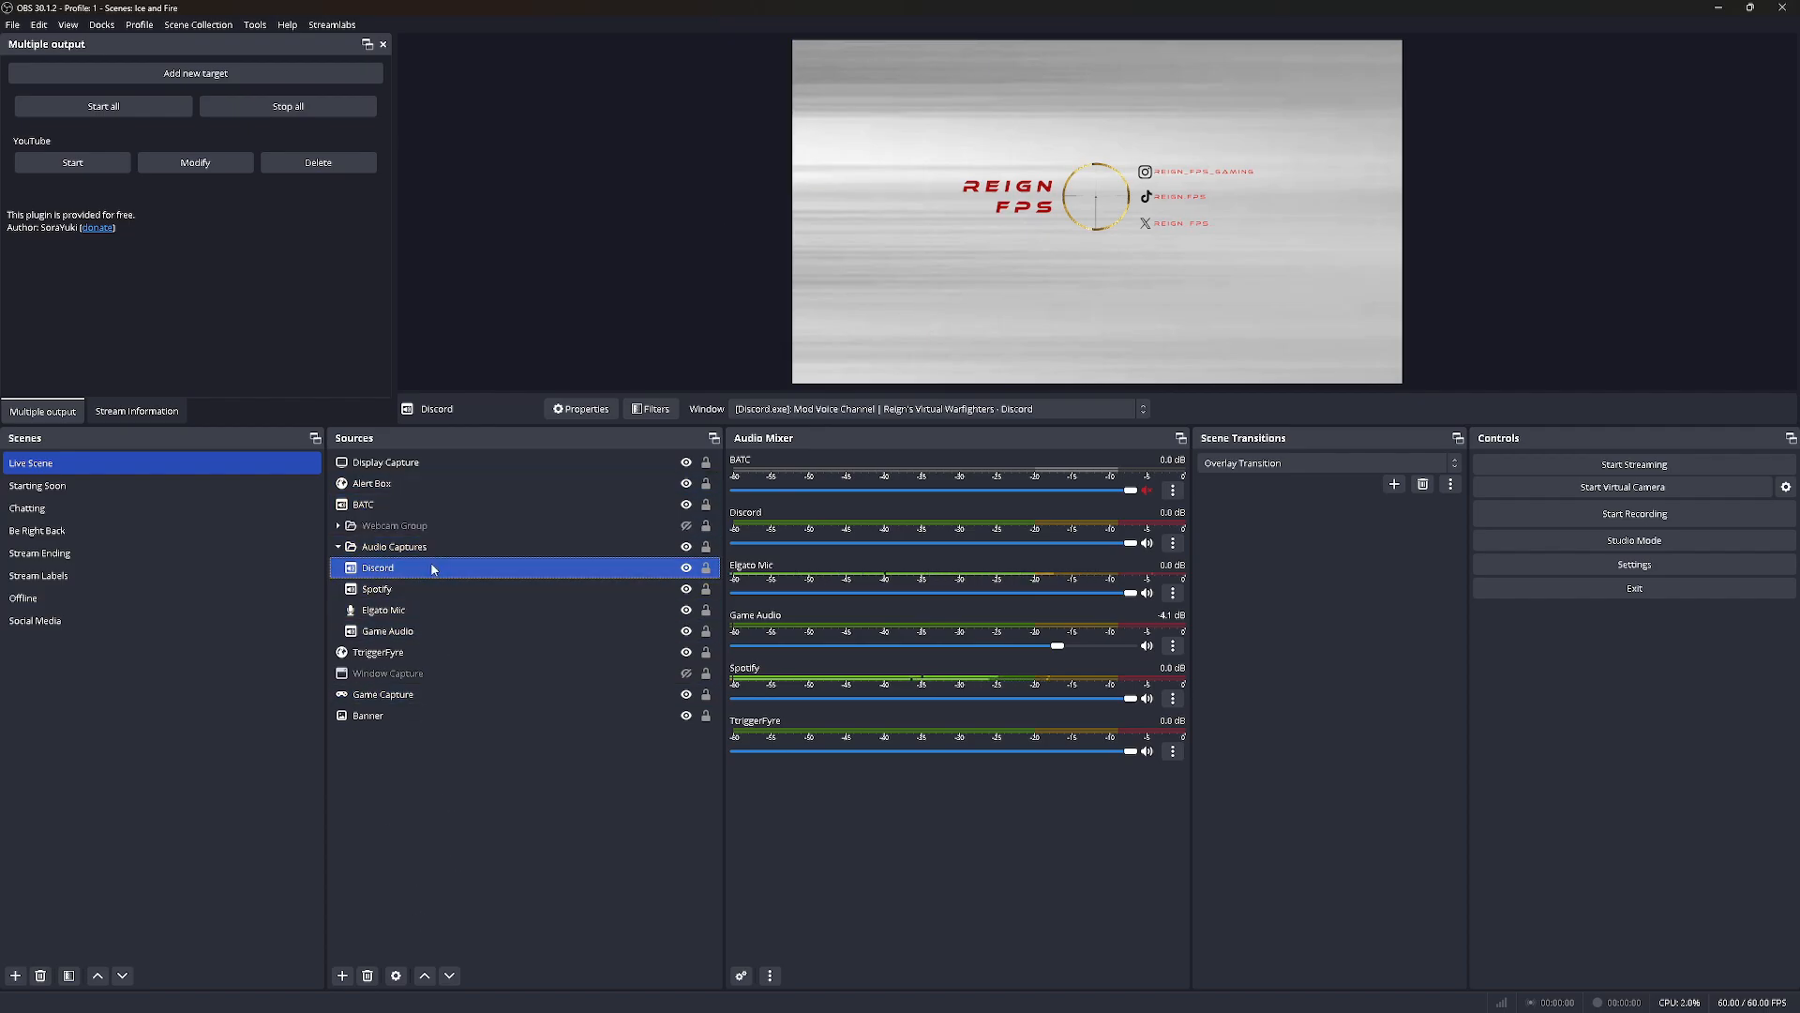
pyautogui.doubleClick(431, 568)
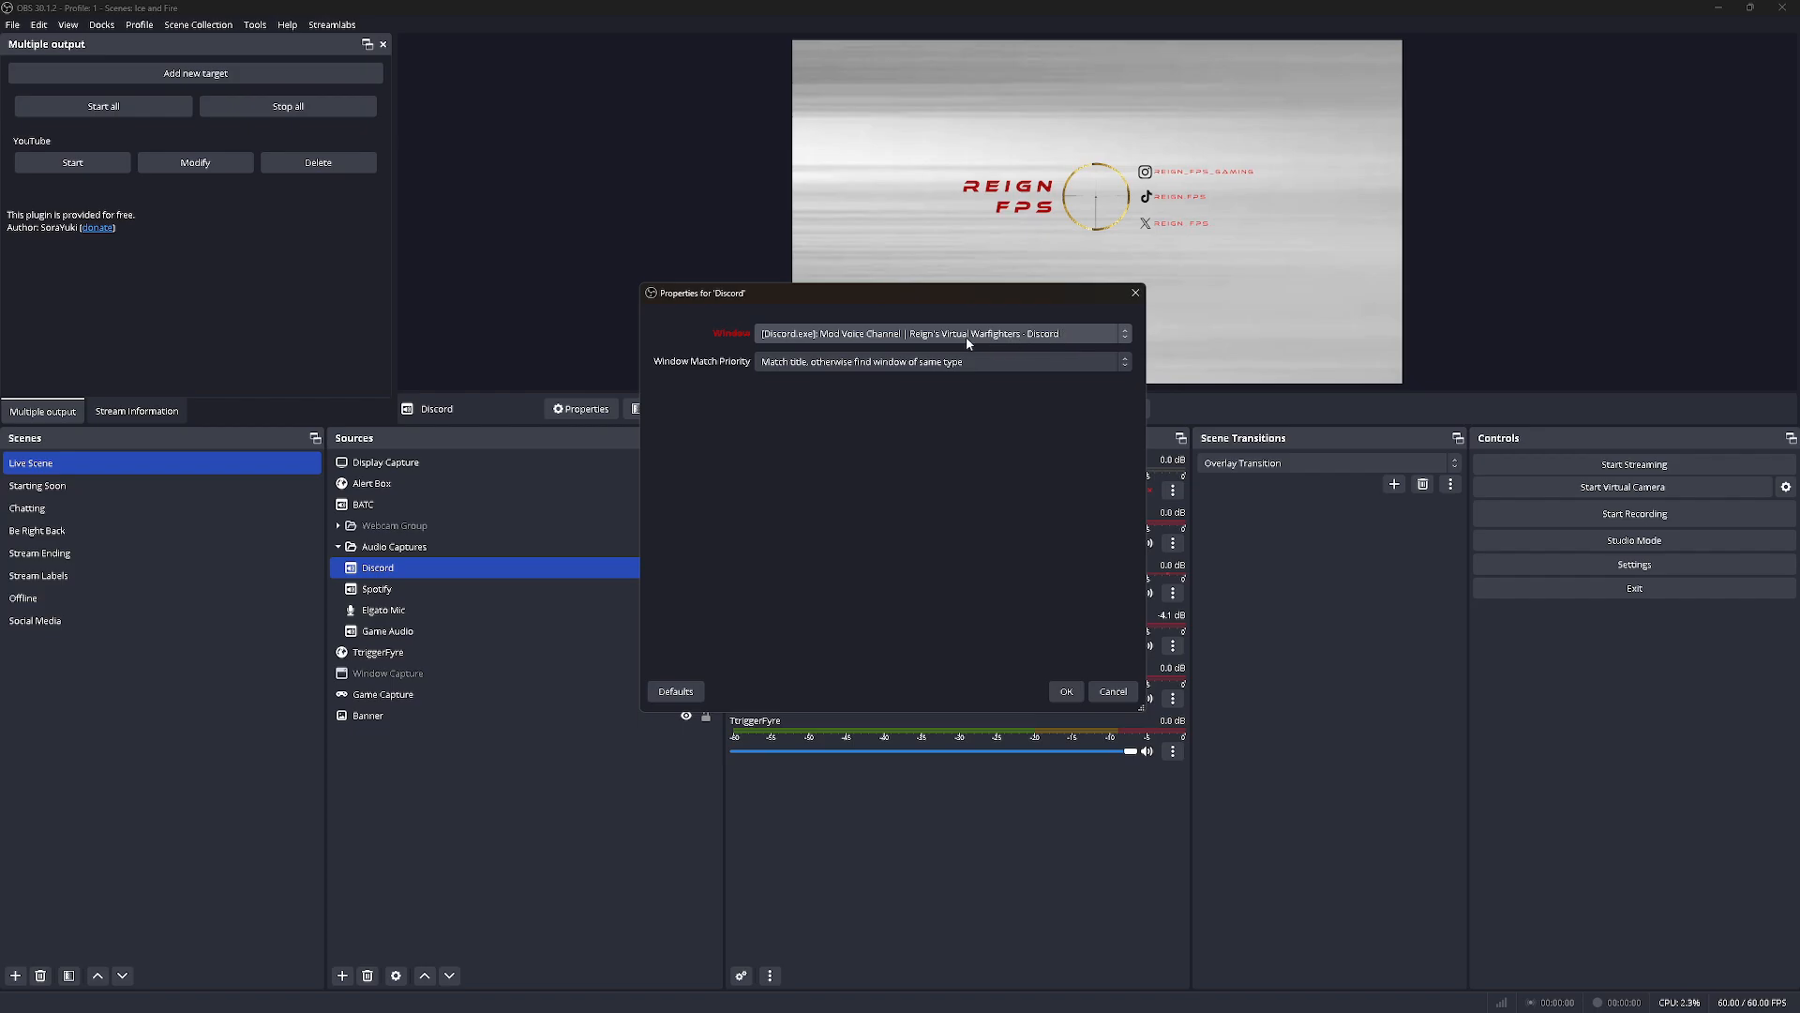
pyautogui.click(1080, 339)
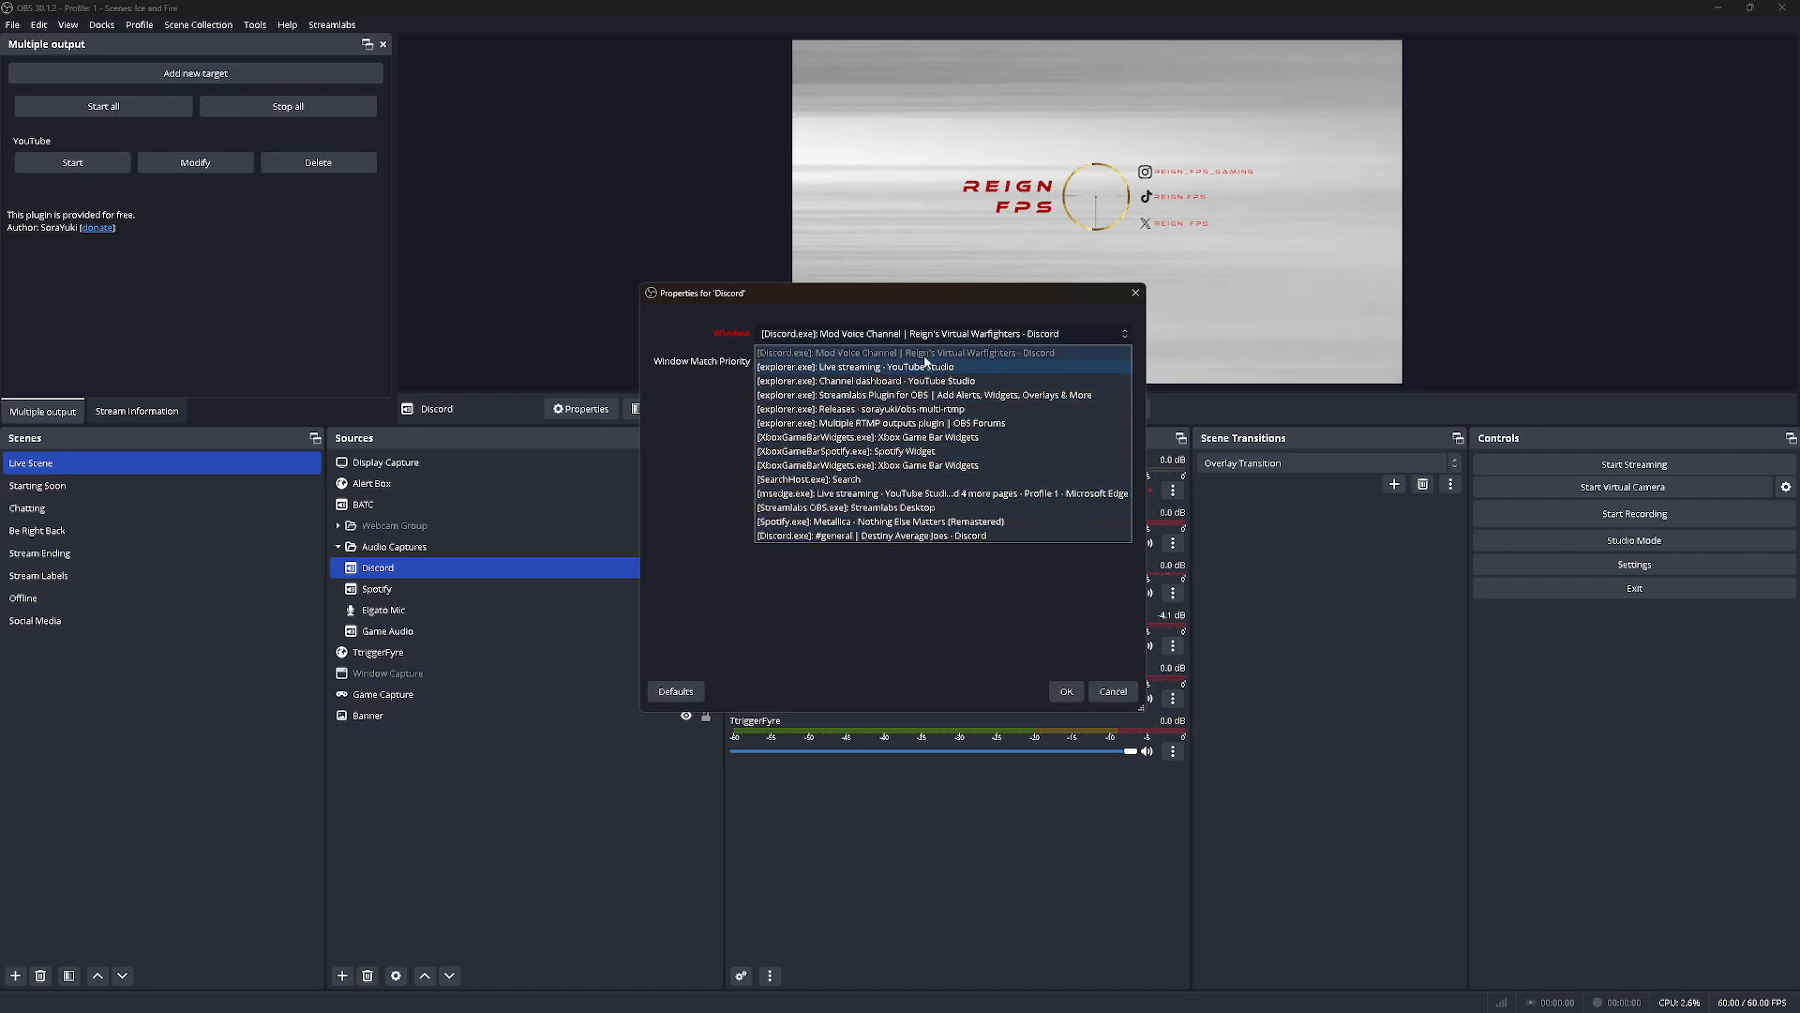
pyautogui.click(667, 477)
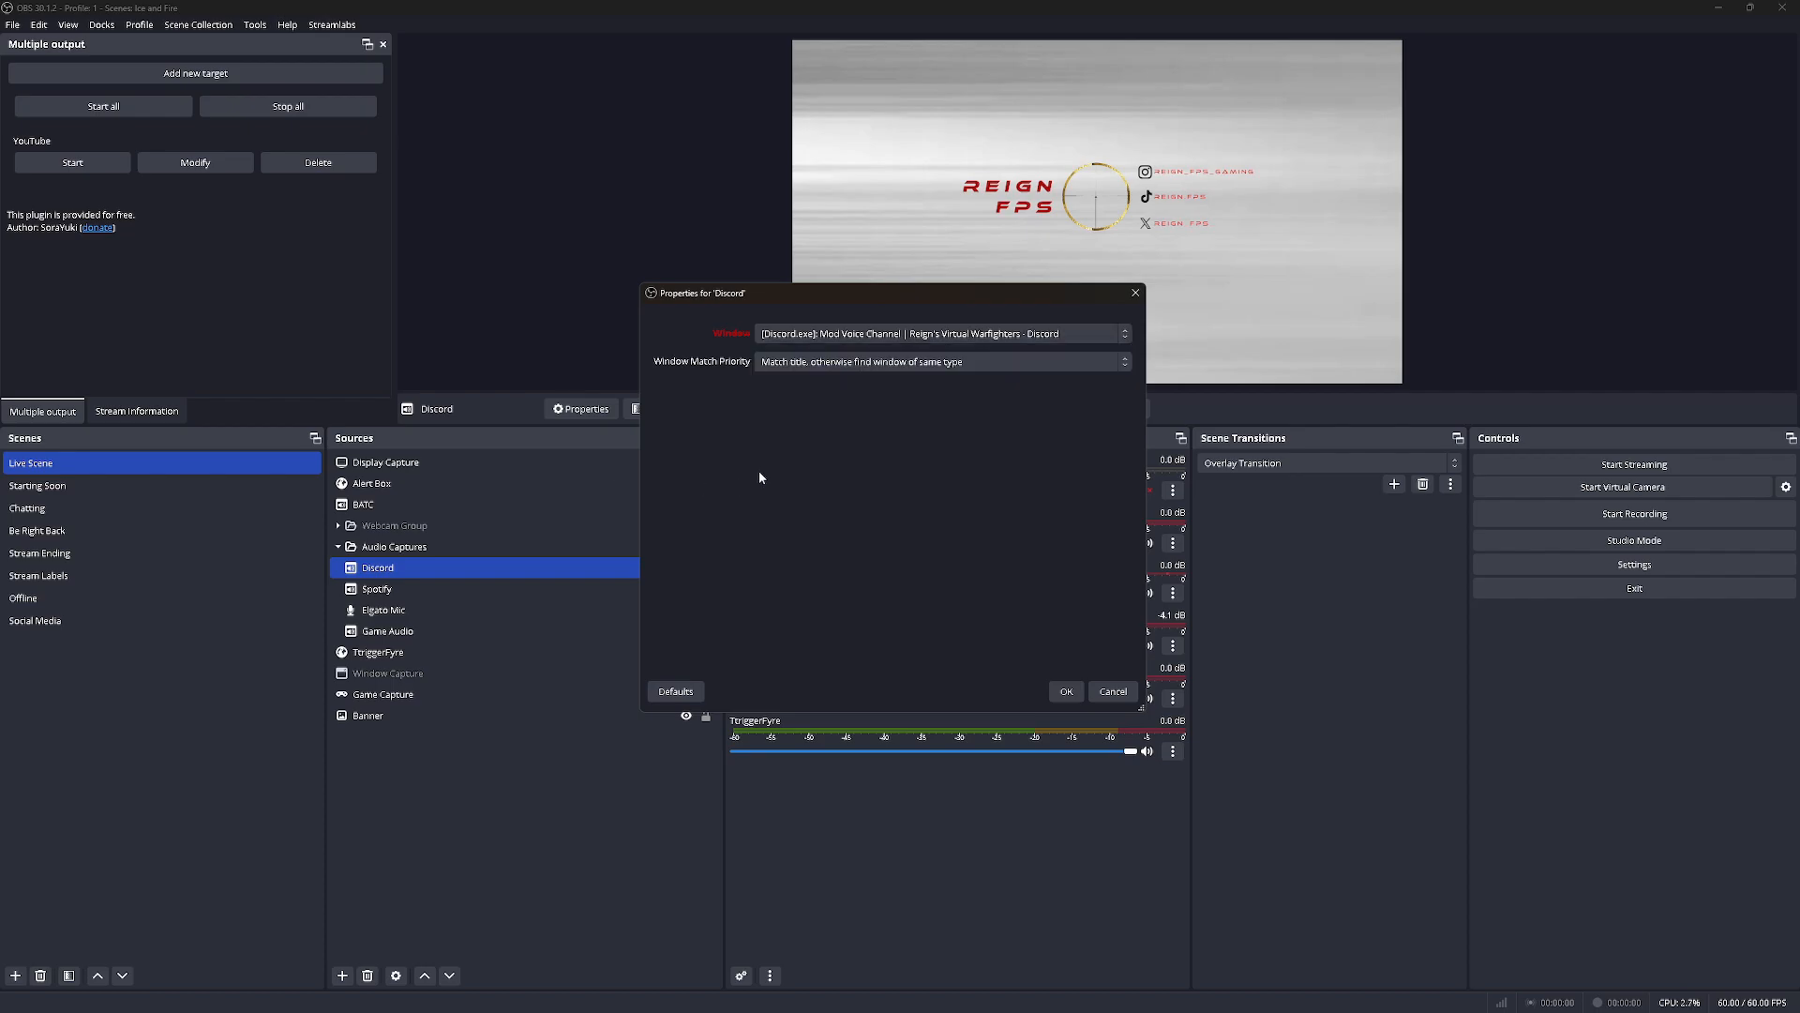
pyautogui.click(846, 334)
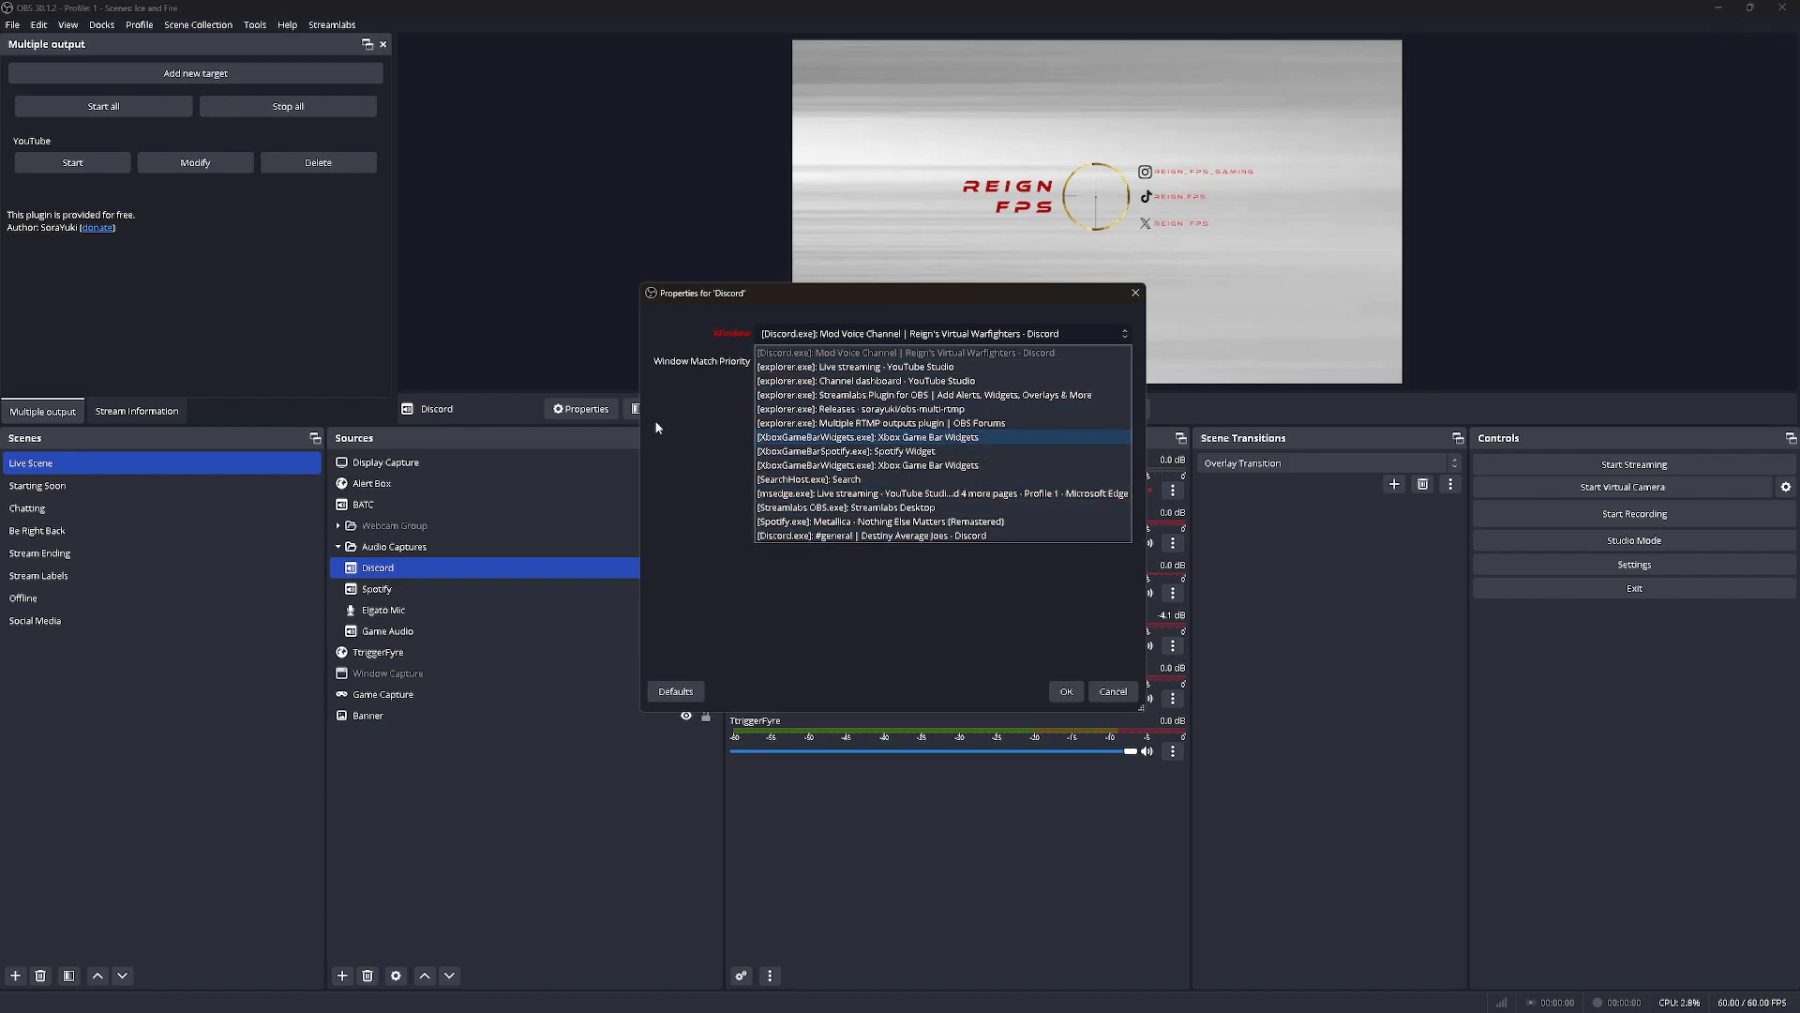
pyautogui.press('Escape')
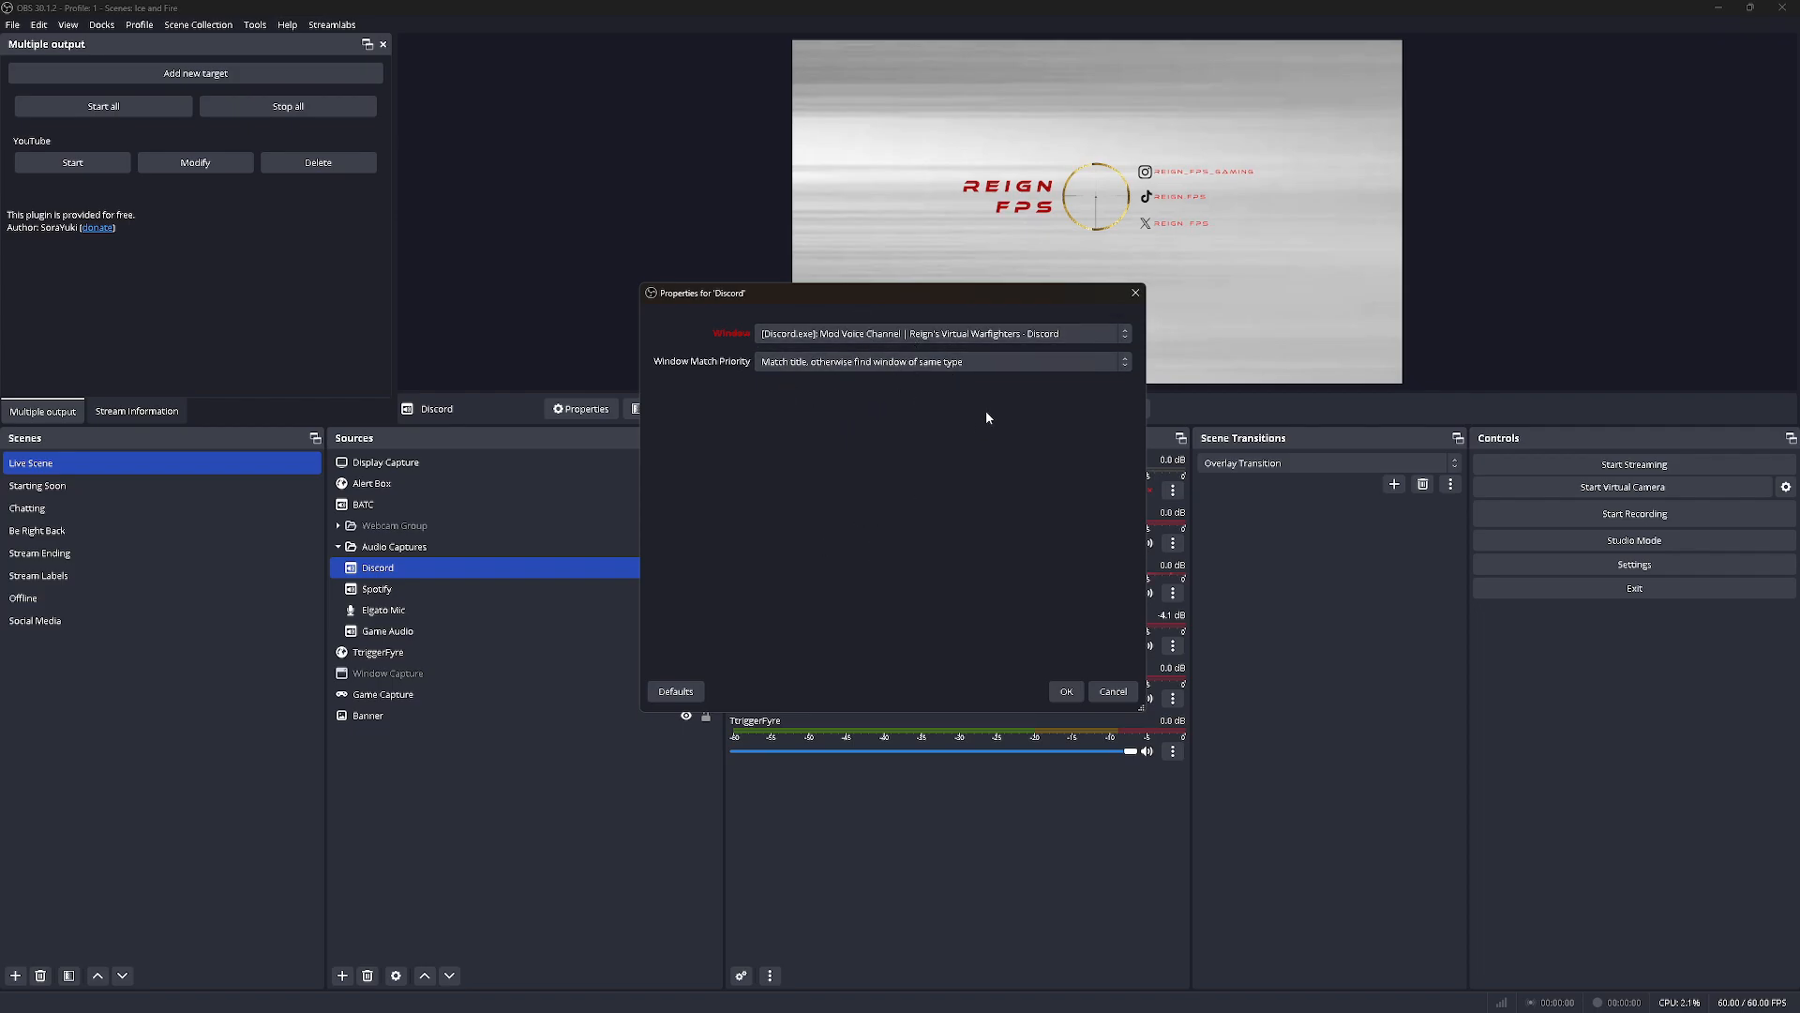
pyautogui.click(904, 335)
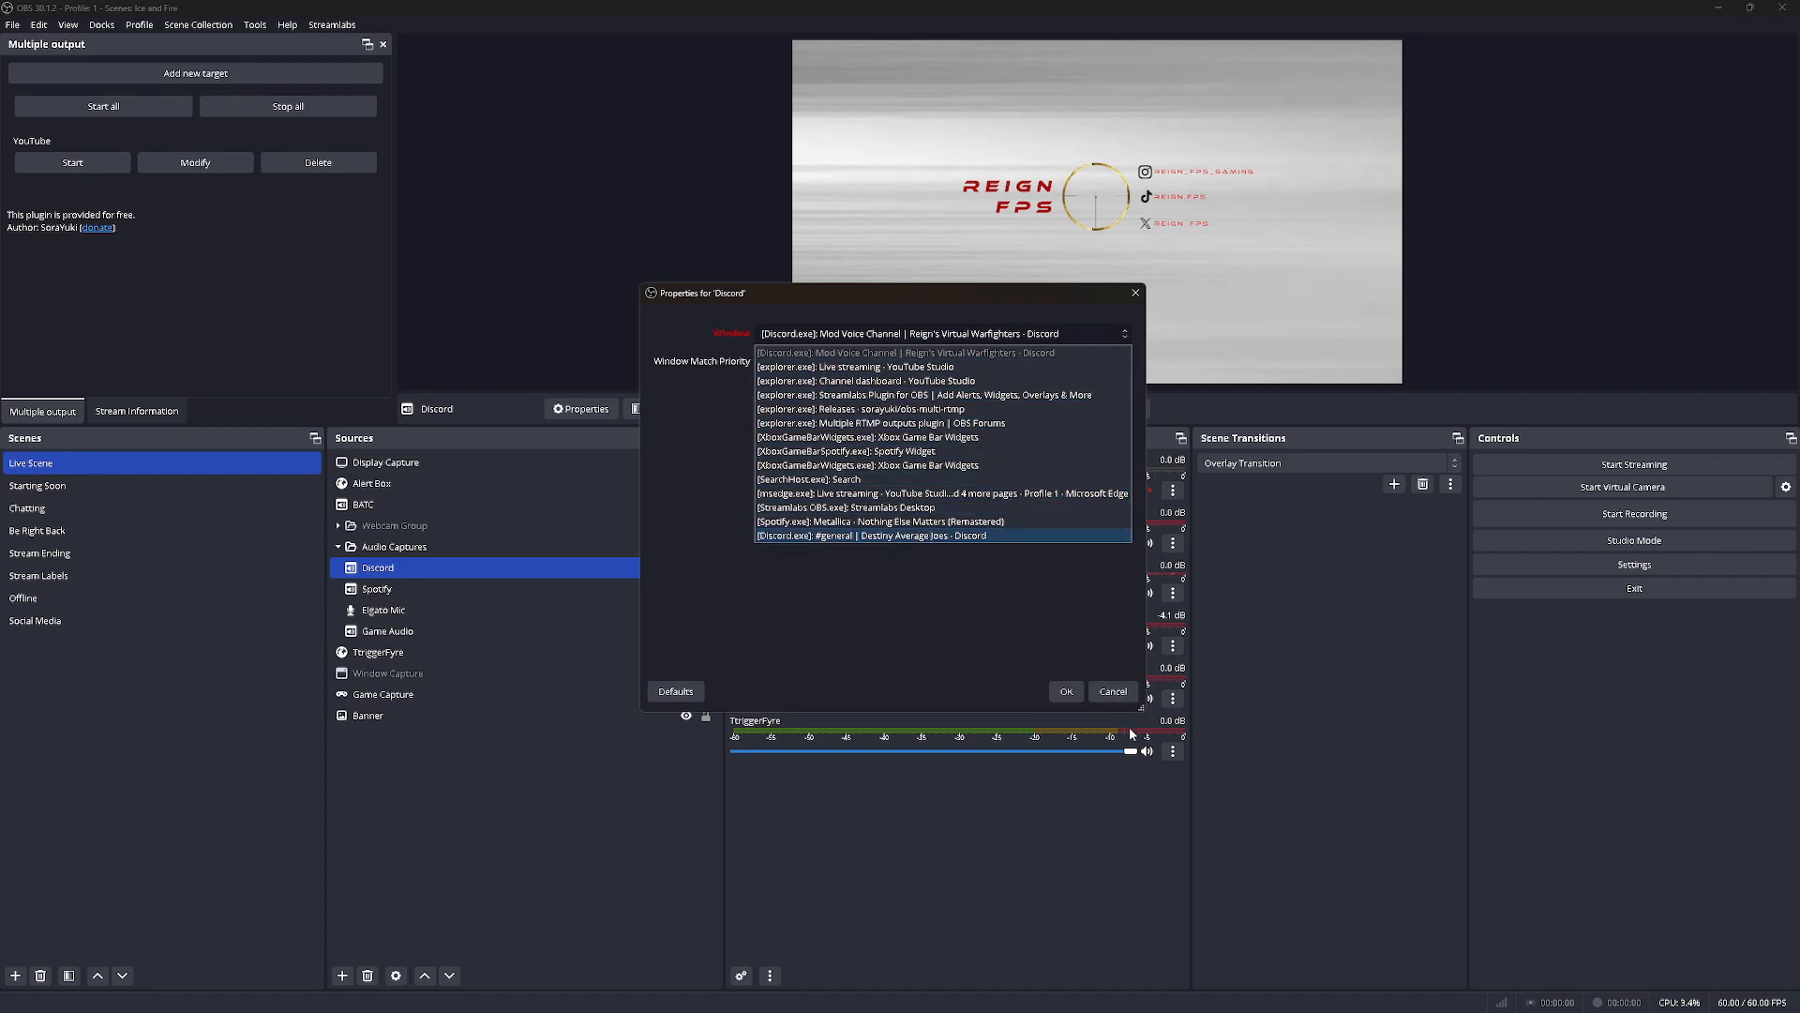
pyautogui.click(1113, 692)
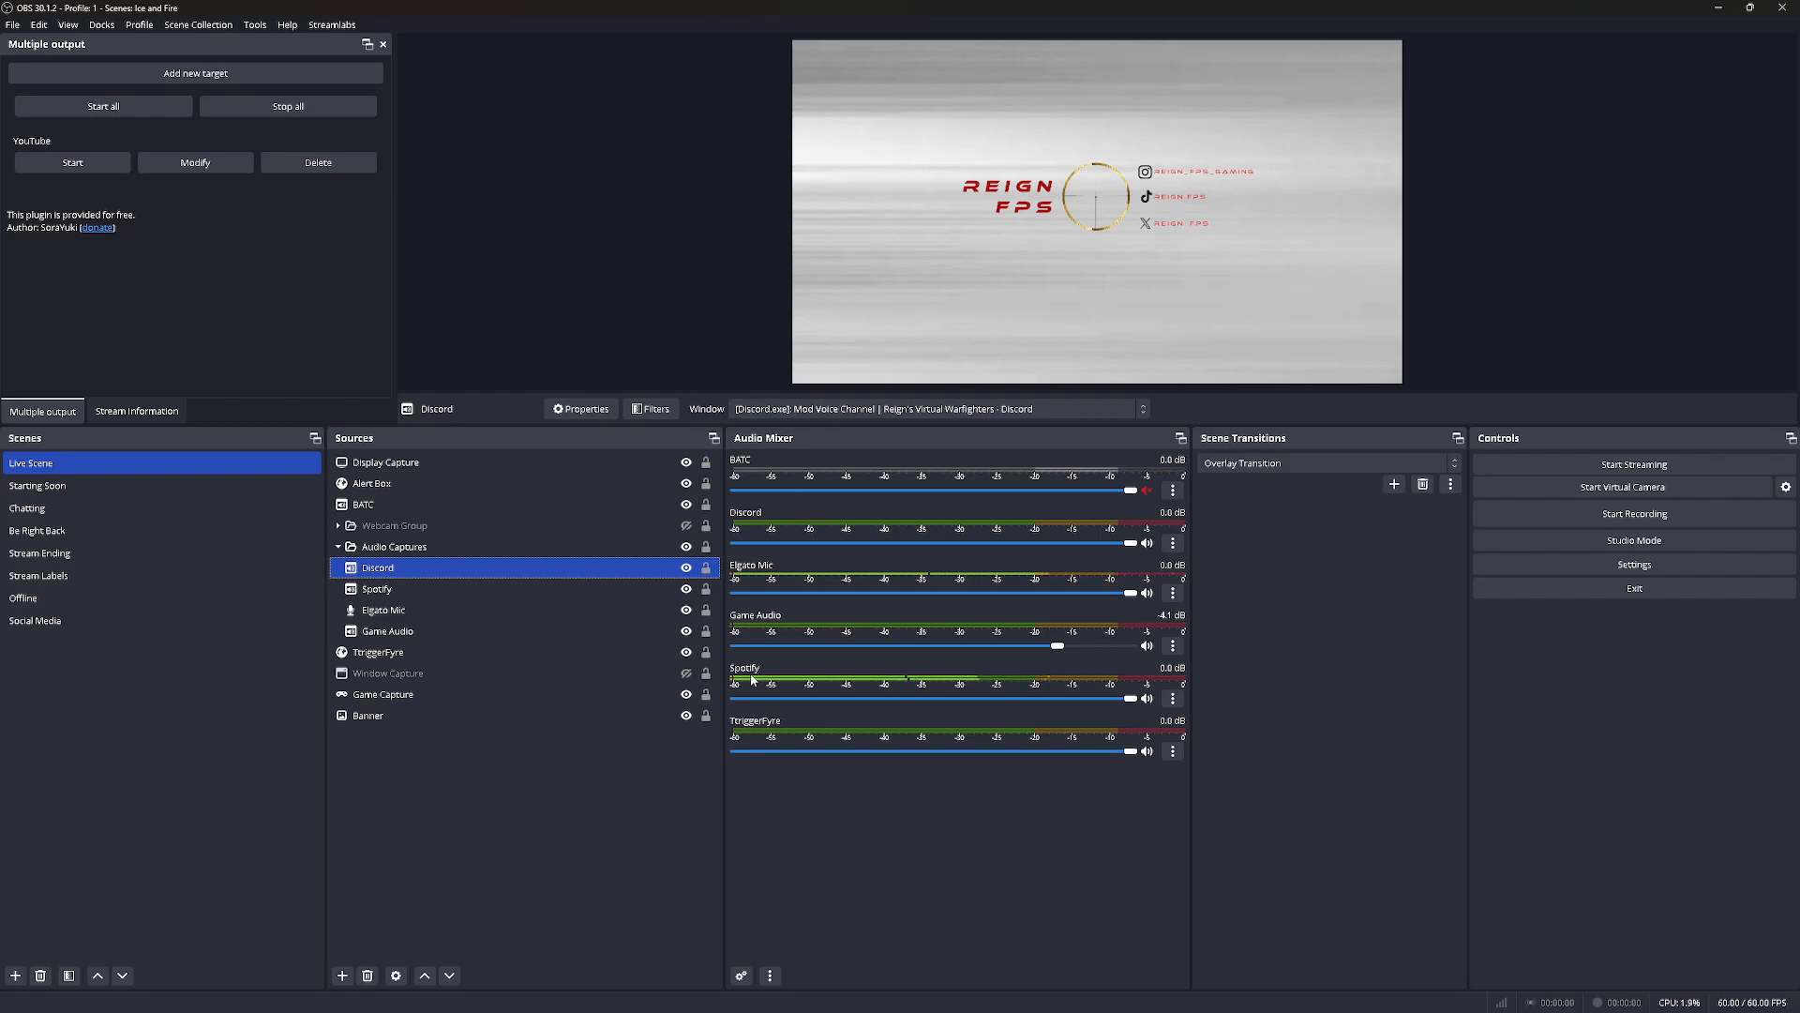
# Check which application windows the Spotify and Game Audio sources capture
pyautogui.keyDown('ctrl'); pyautogui.click(406, 591); pyautogui.keyUp('ctrl')
pyautogui.click(406, 590)
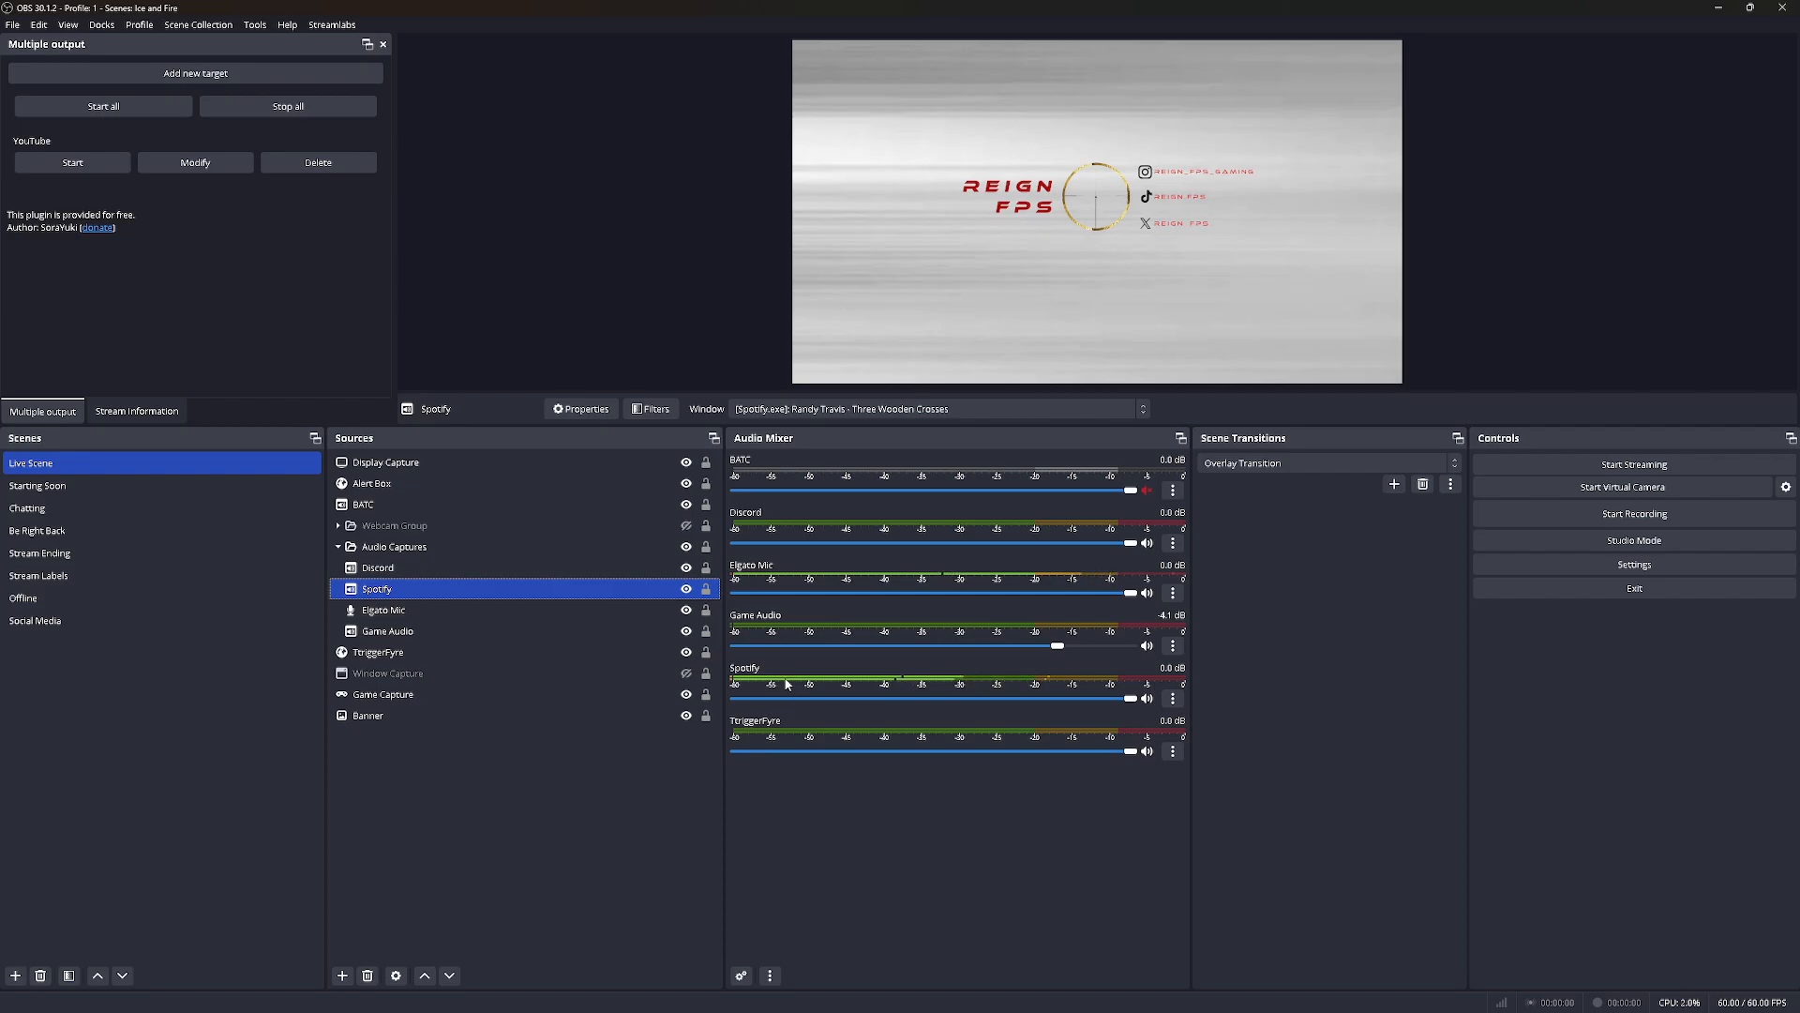
pyautogui.click(790, 677)
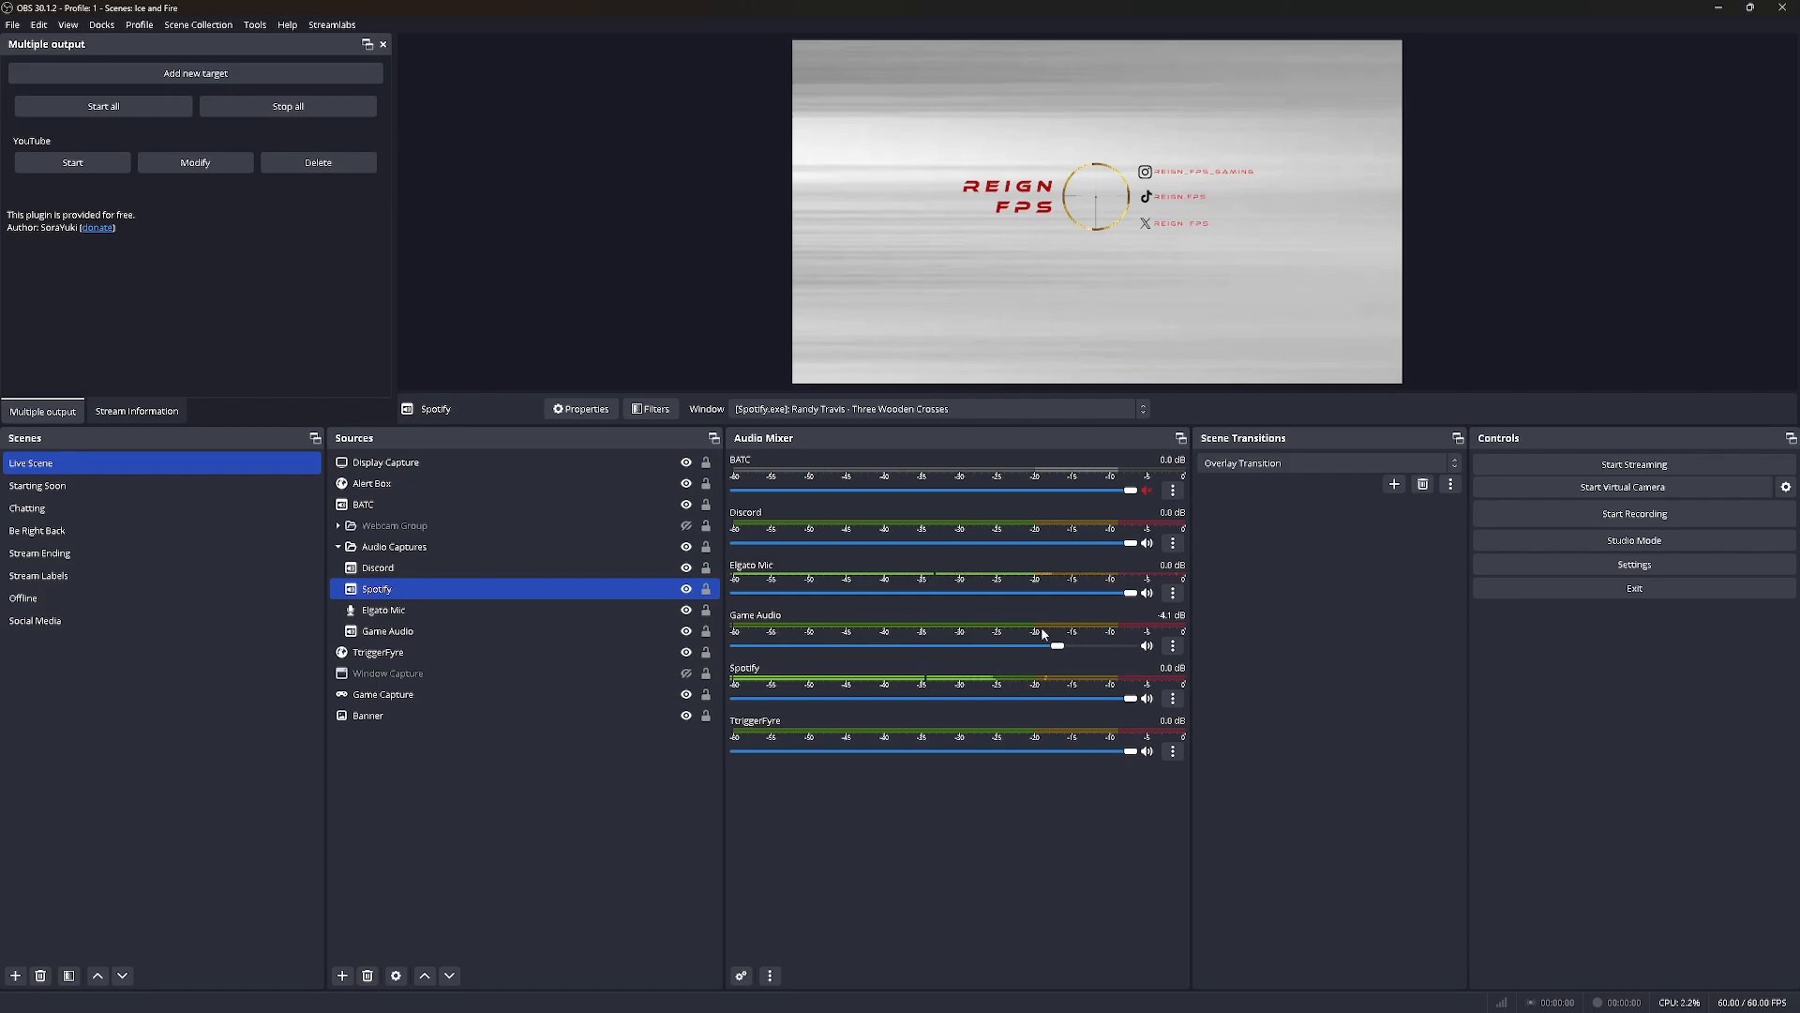
pyautogui.keyDown('ctrl'); pyautogui.click(387, 567); pyautogui.keyUp('ctrl')
pyautogui.doubleClick(388, 630)
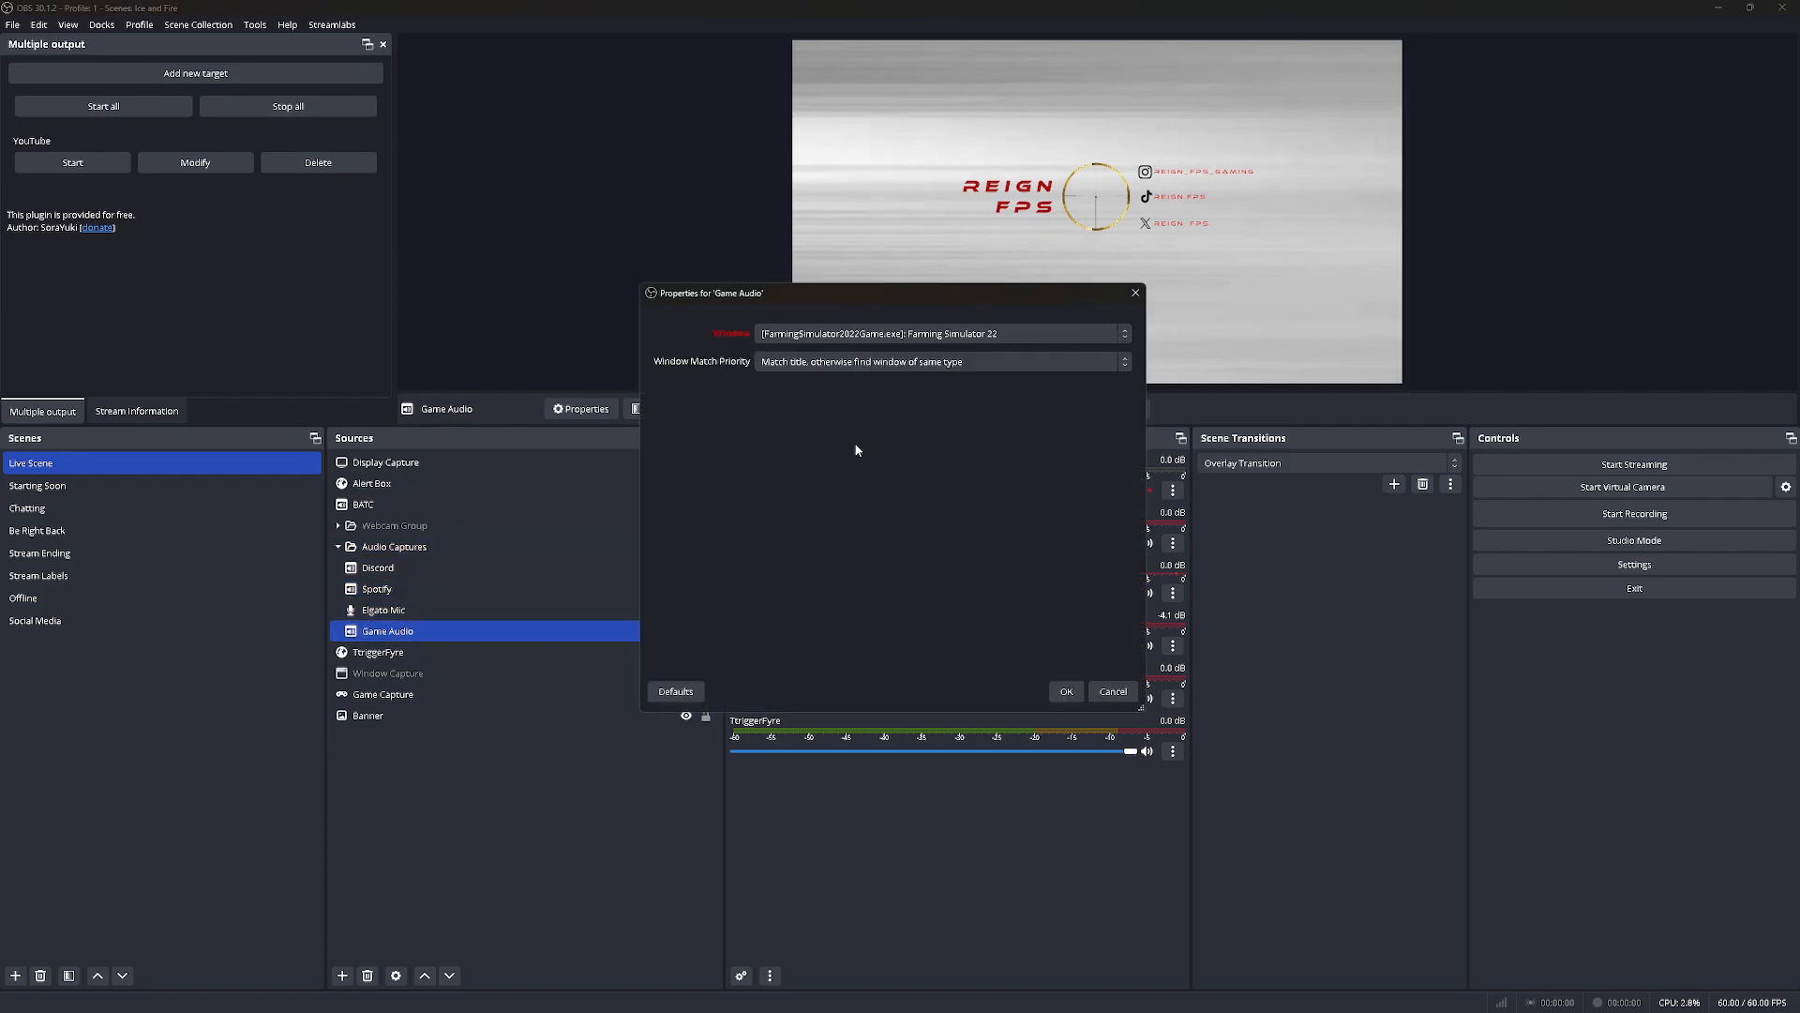
pyautogui.click(1111, 695)
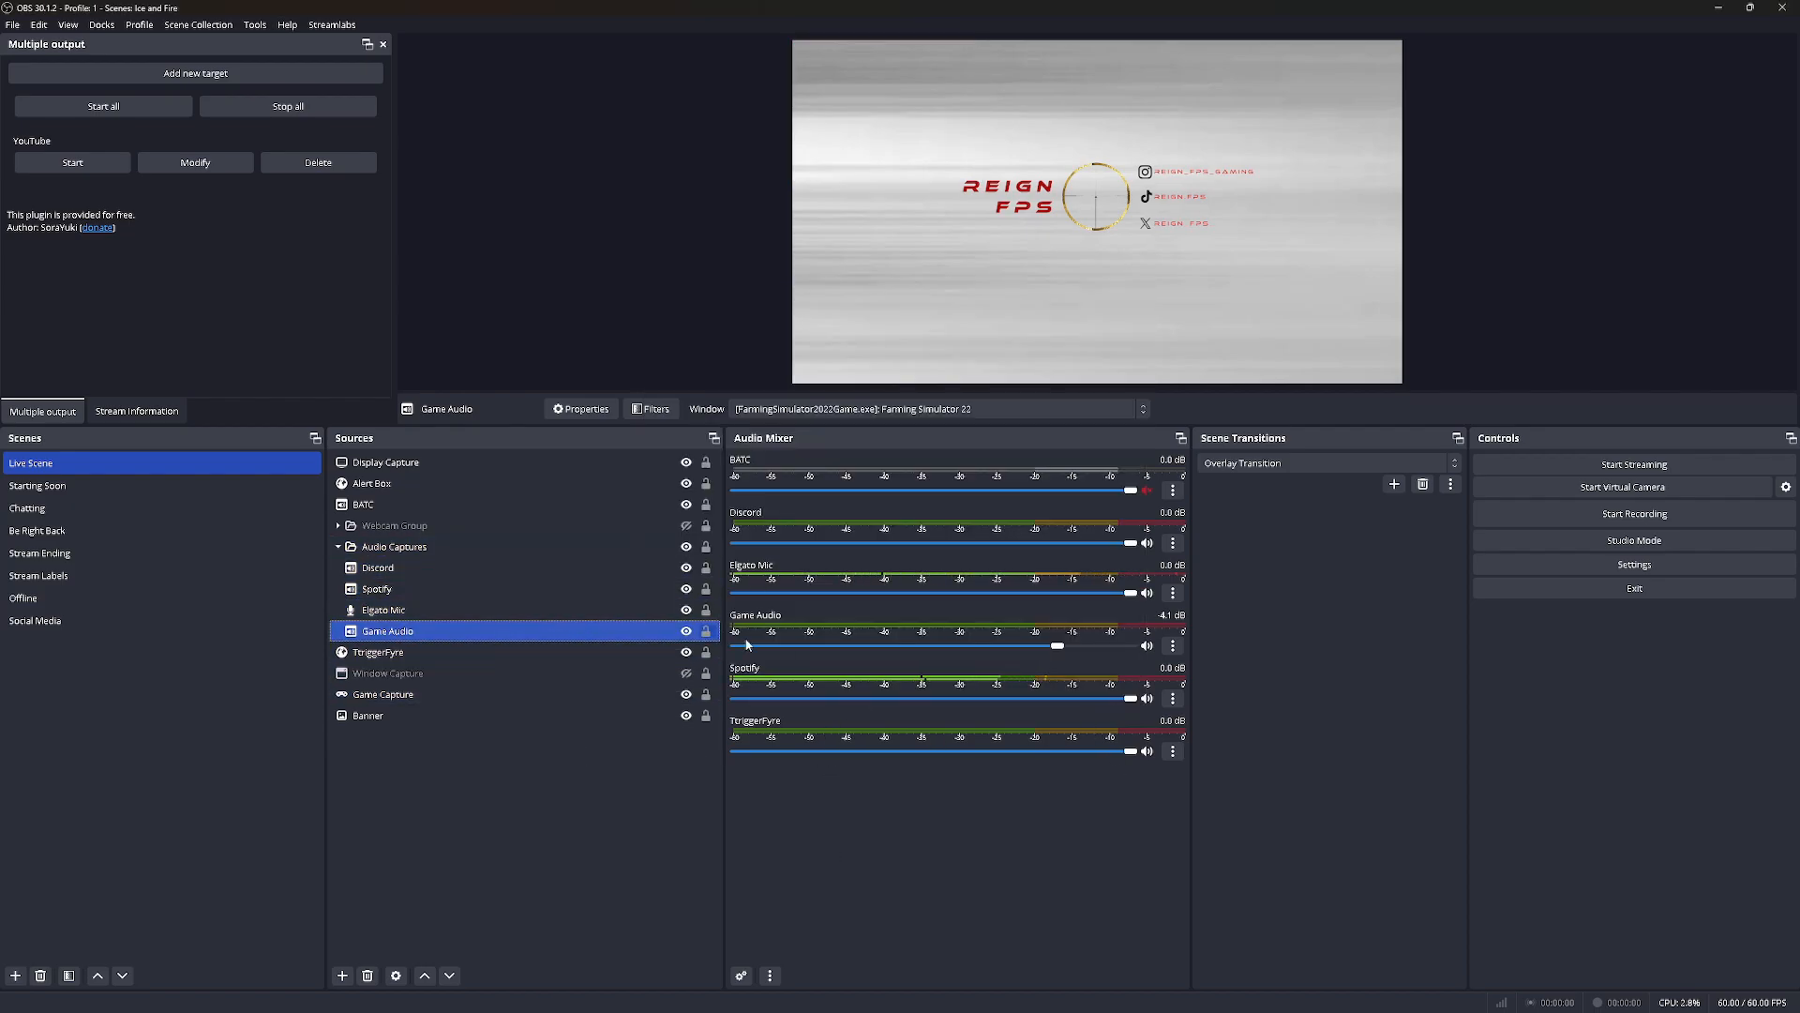
# Open Advanced Audio Properties in an enlarged window and review the track assignments of each audio source
pyautogui.click(741, 976)
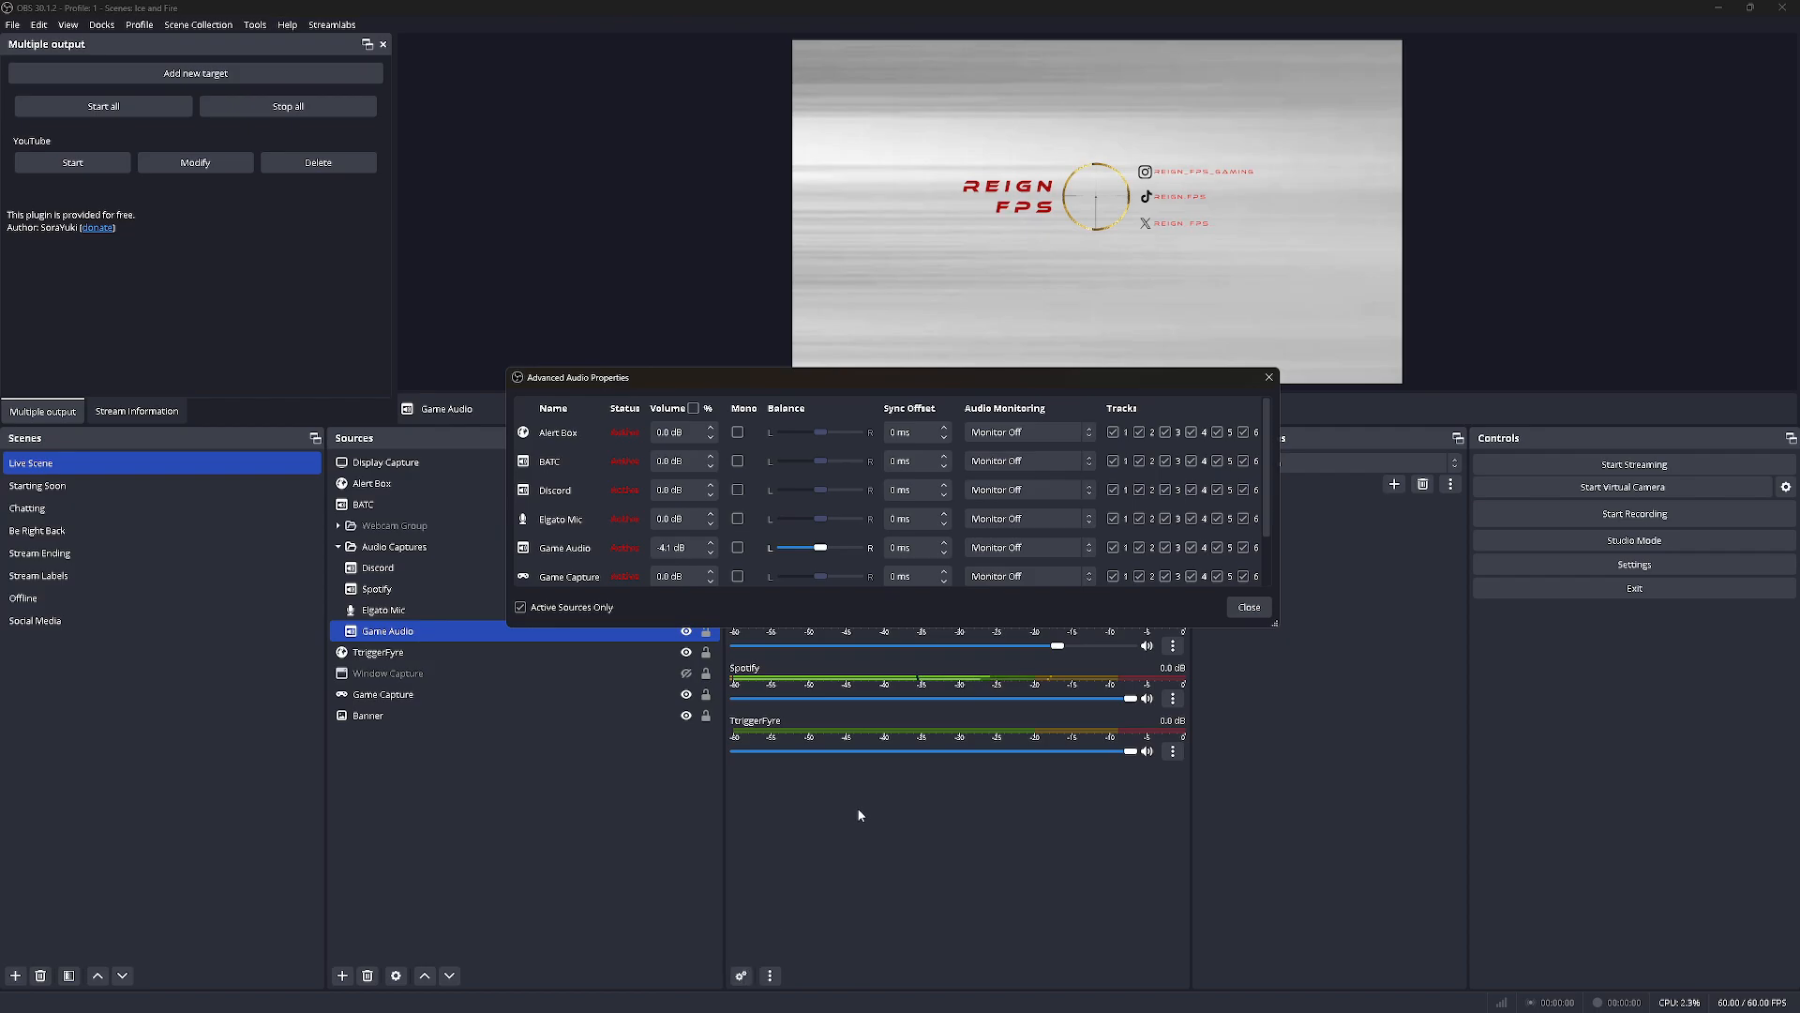
pyautogui.moveTo(1278, 452); pyautogui.dragTo(1695, 452)
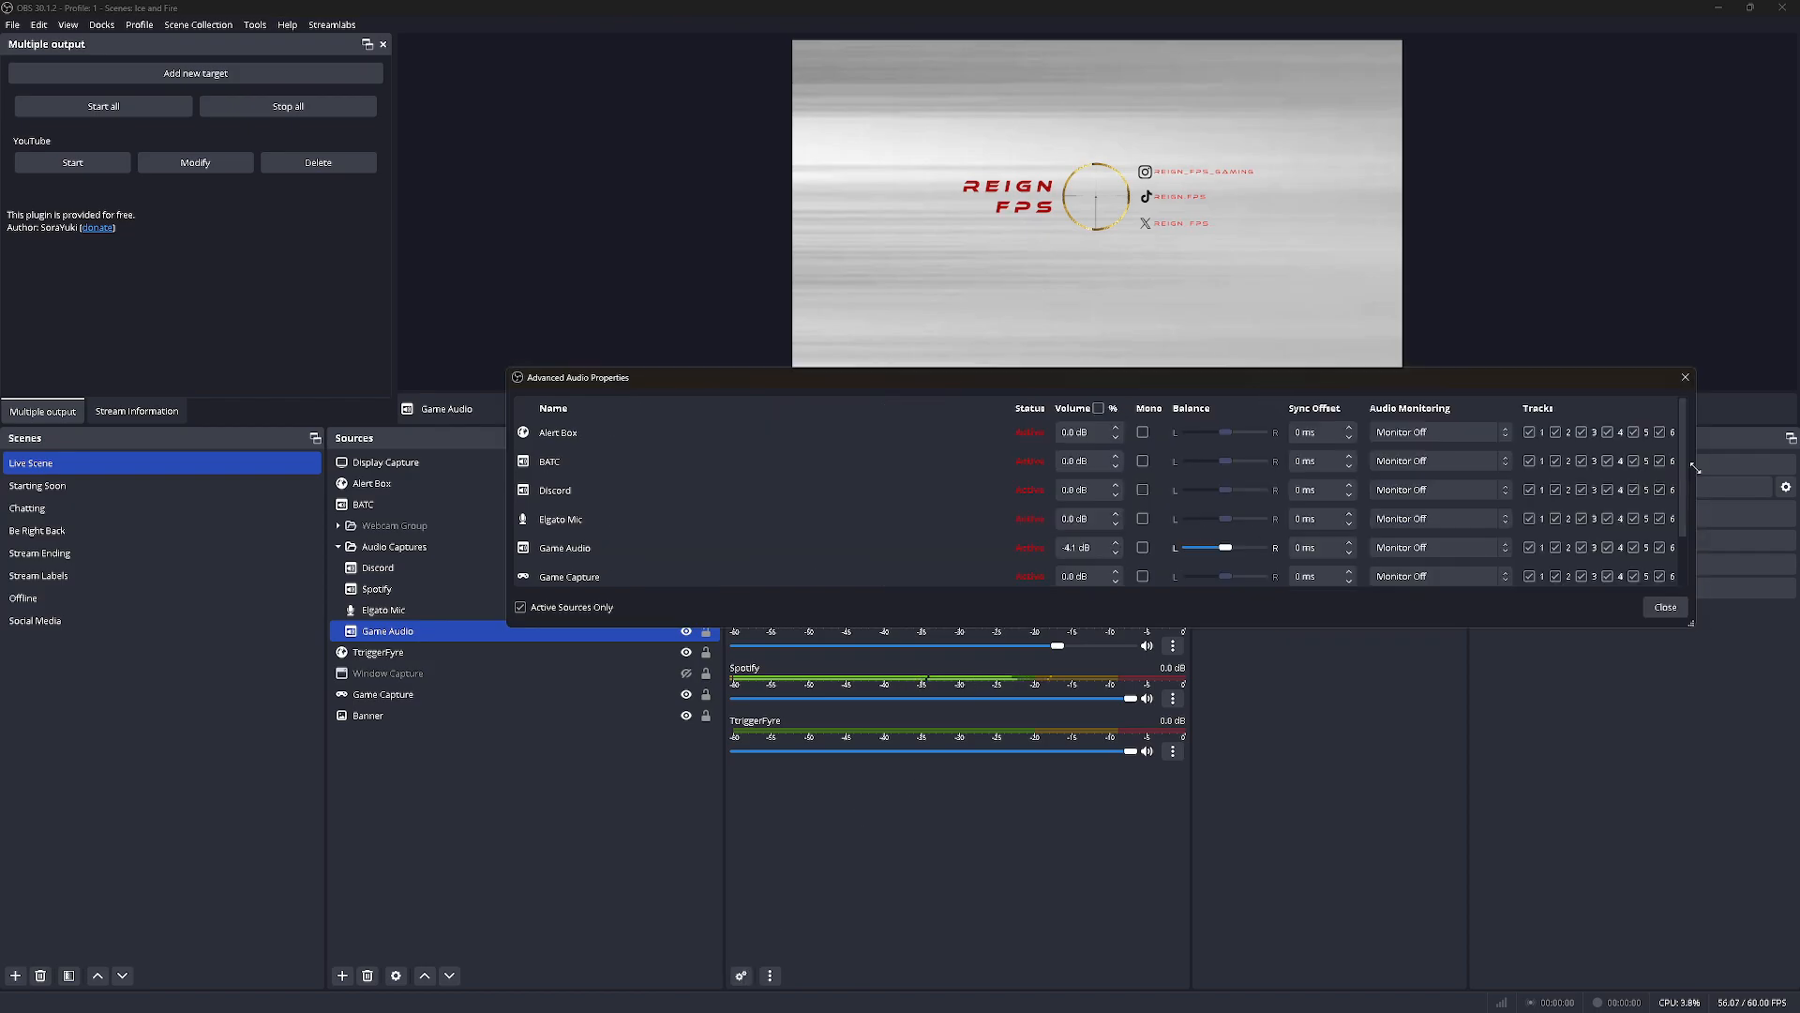
pyautogui.moveTo(980, 627); pyautogui.dragTo(966, 1009)
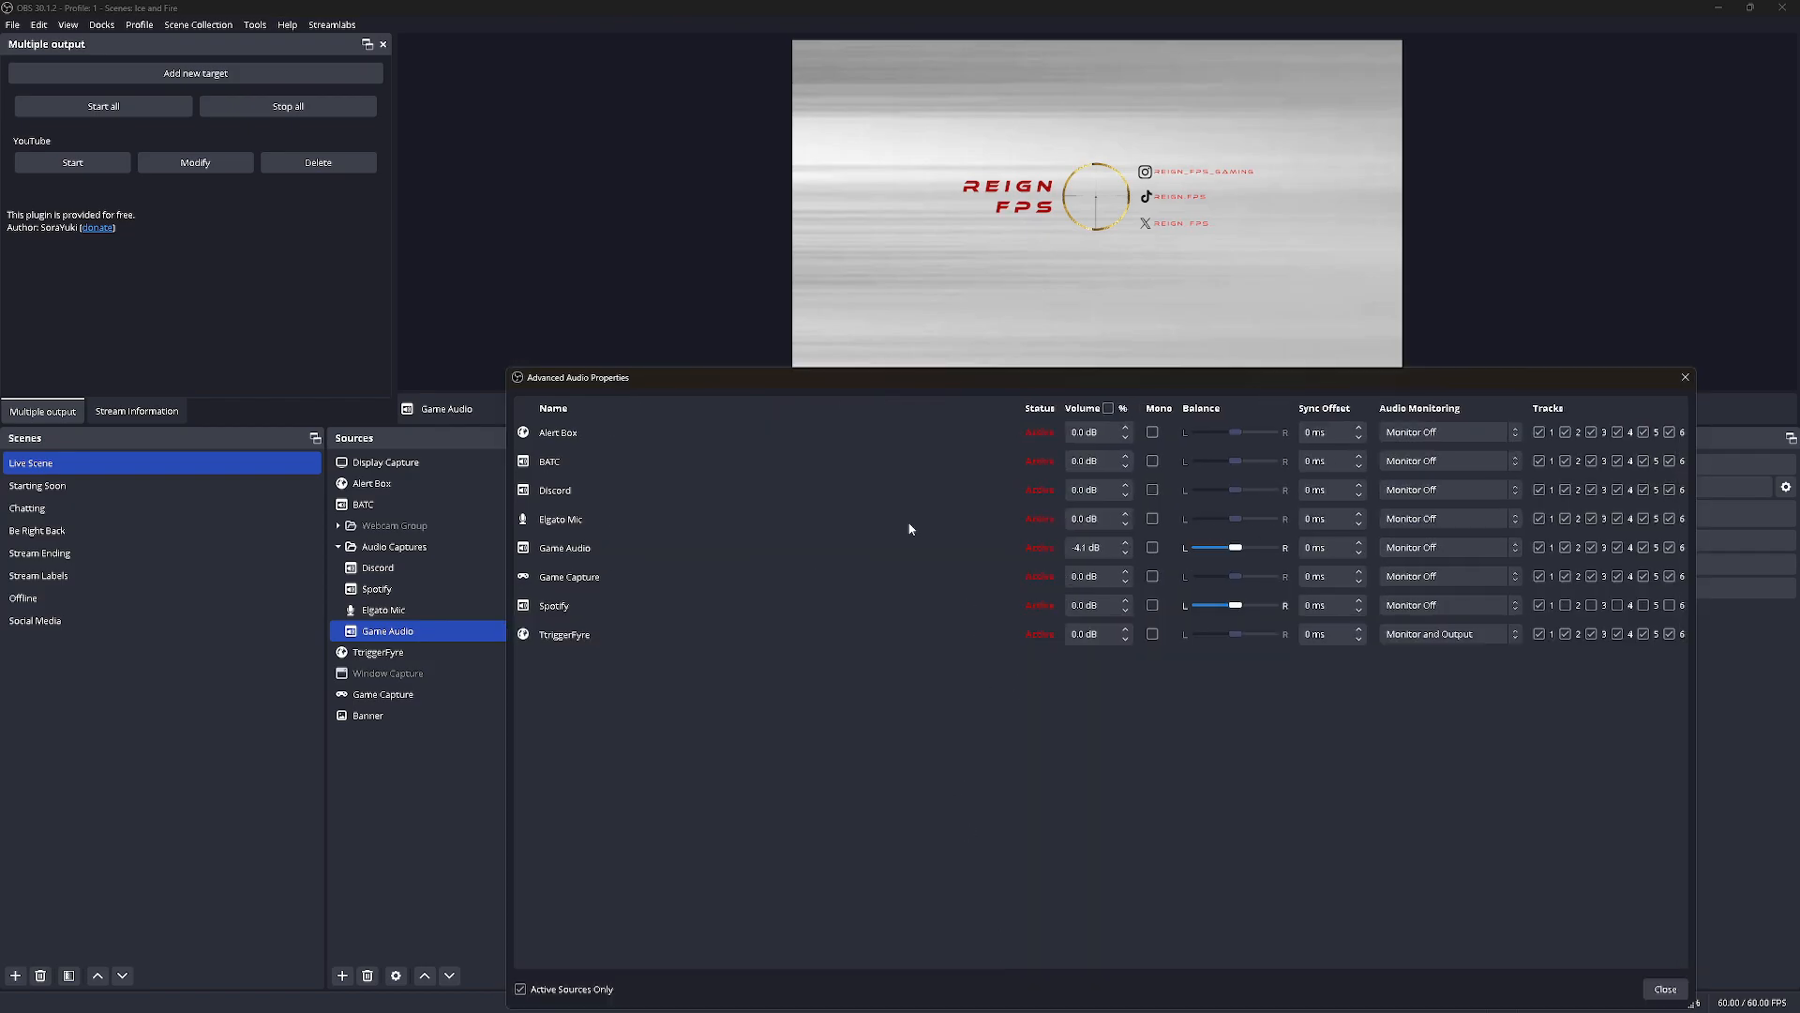
pyautogui.moveTo(874, 375); pyautogui.dragTo(637, 189)
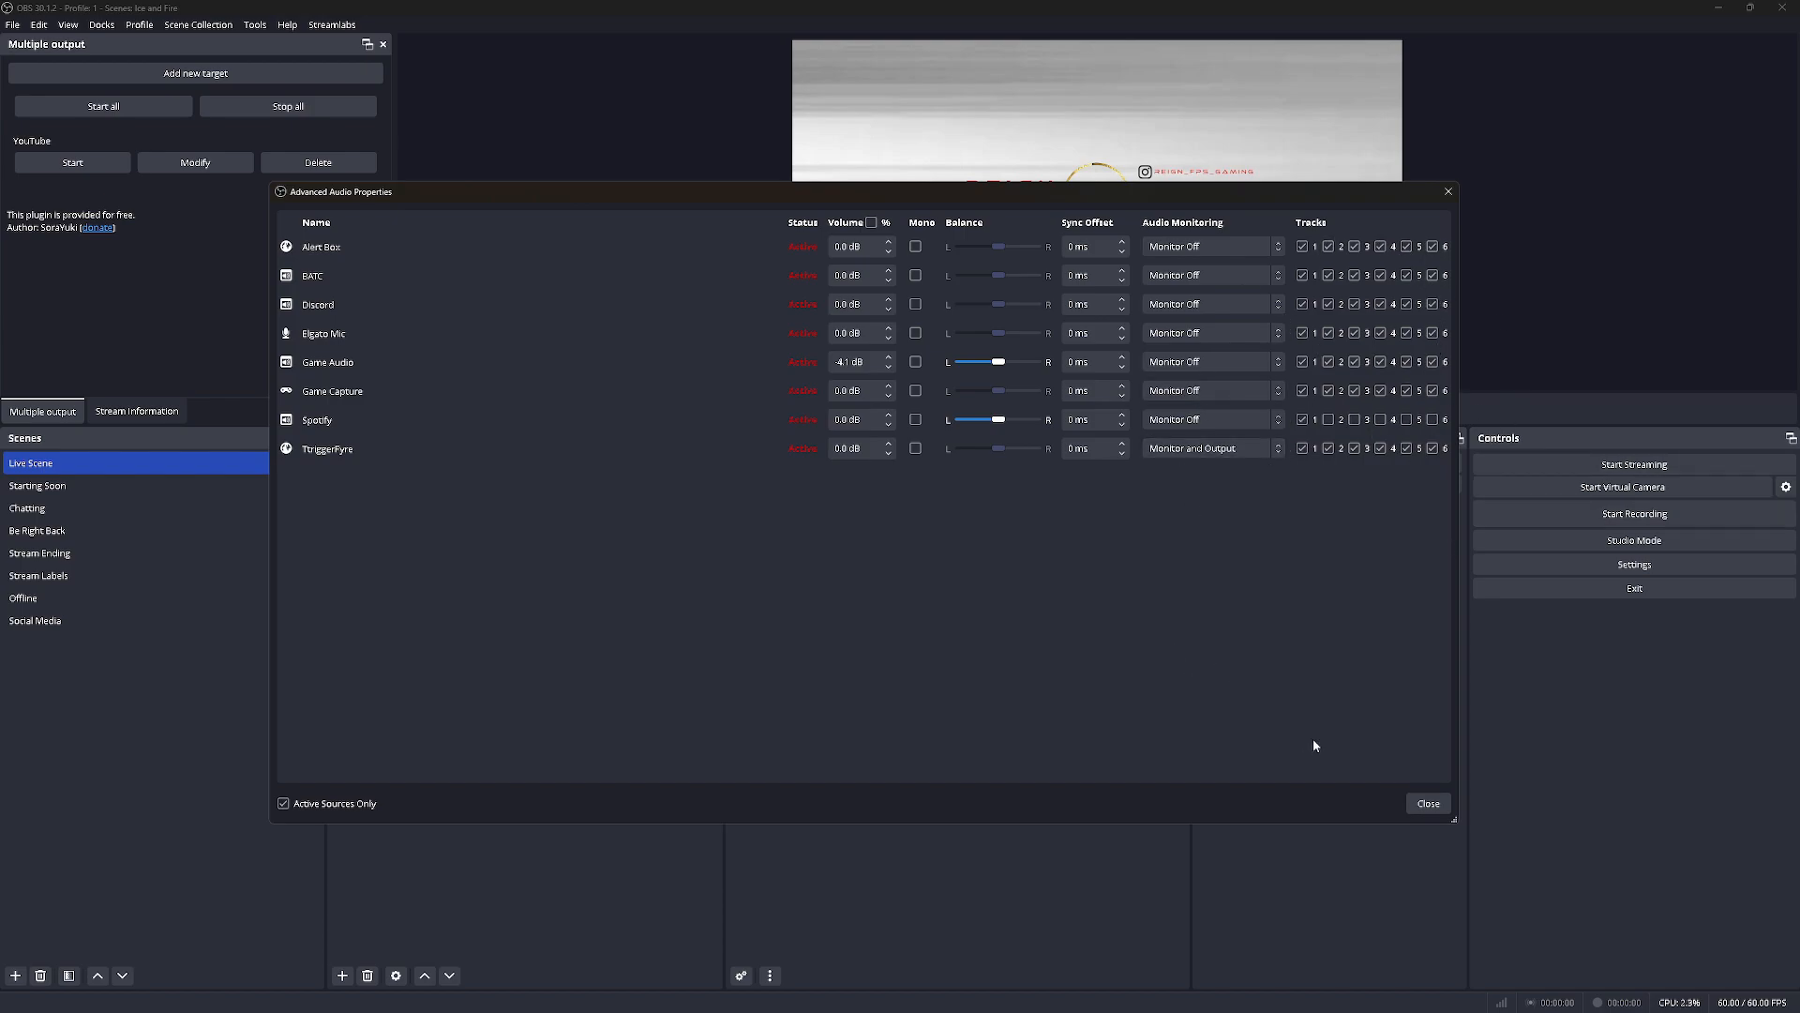
pyautogui.click(1427, 804)
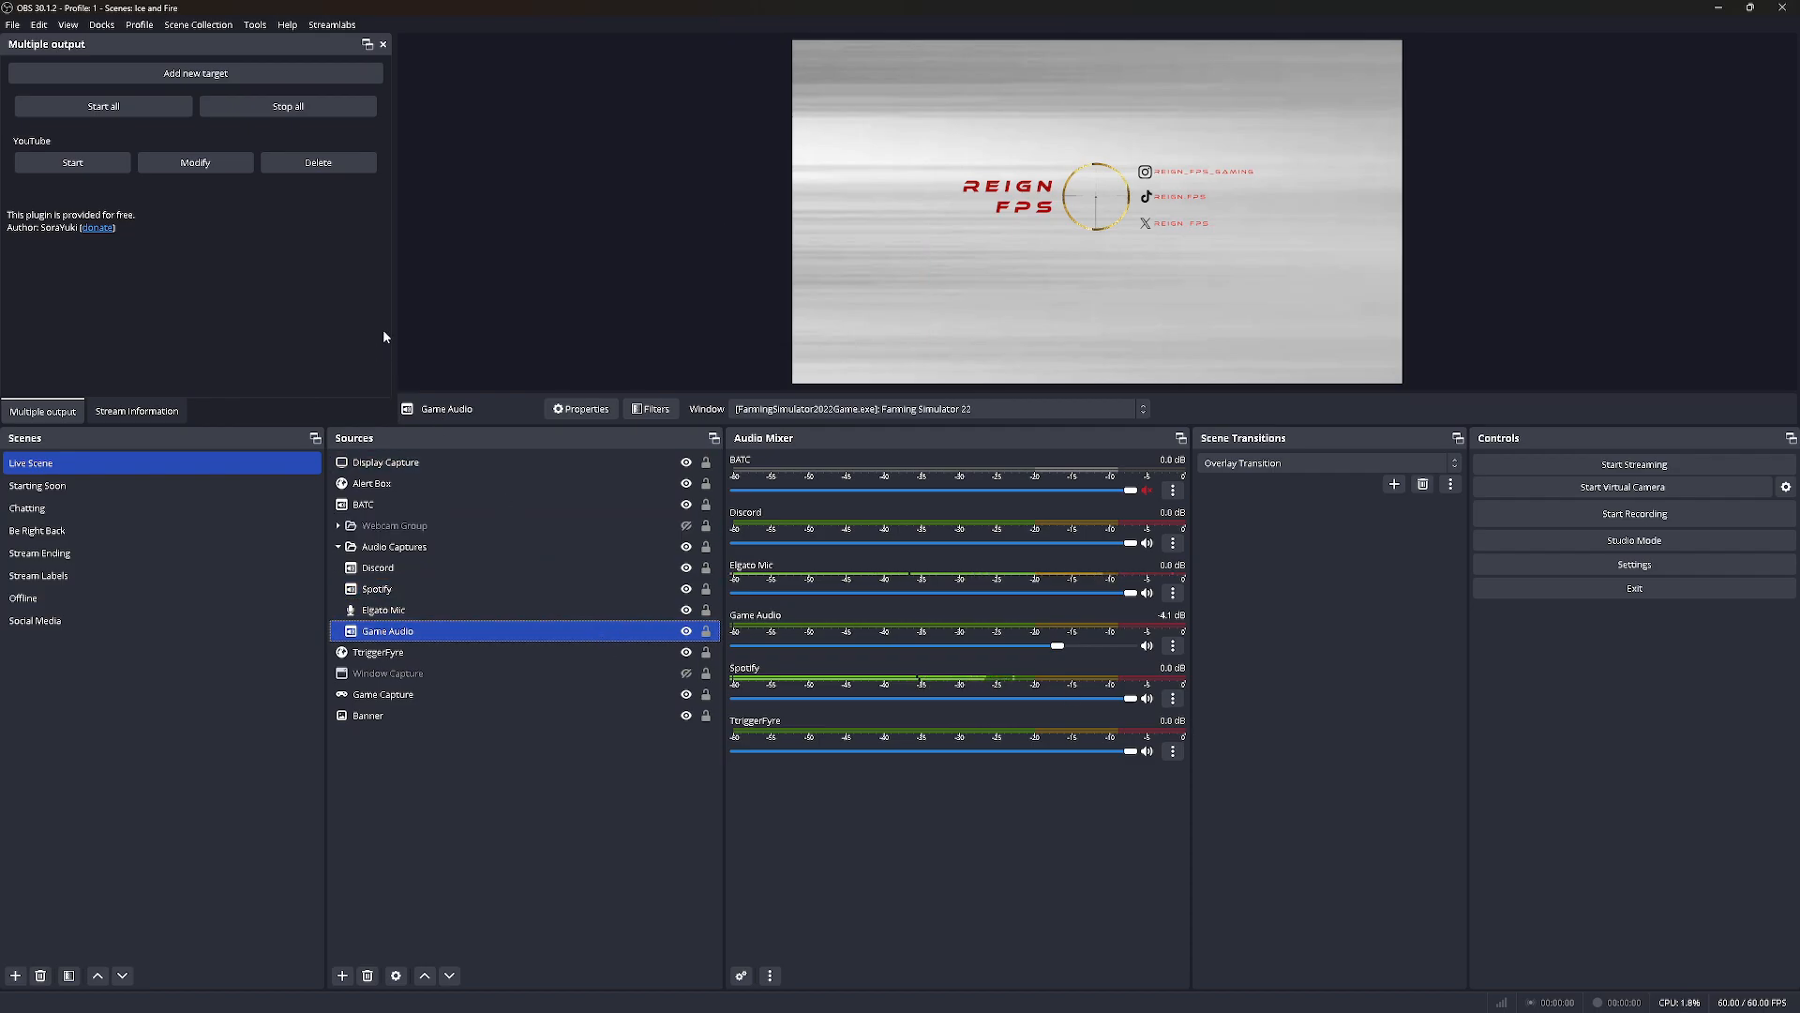
# Review the Streamlabs plugin's settings, also viewing the Streamlabs plugin page and the YouTube Studio live streaming page in Edge
pyautogui.click(326, 26)
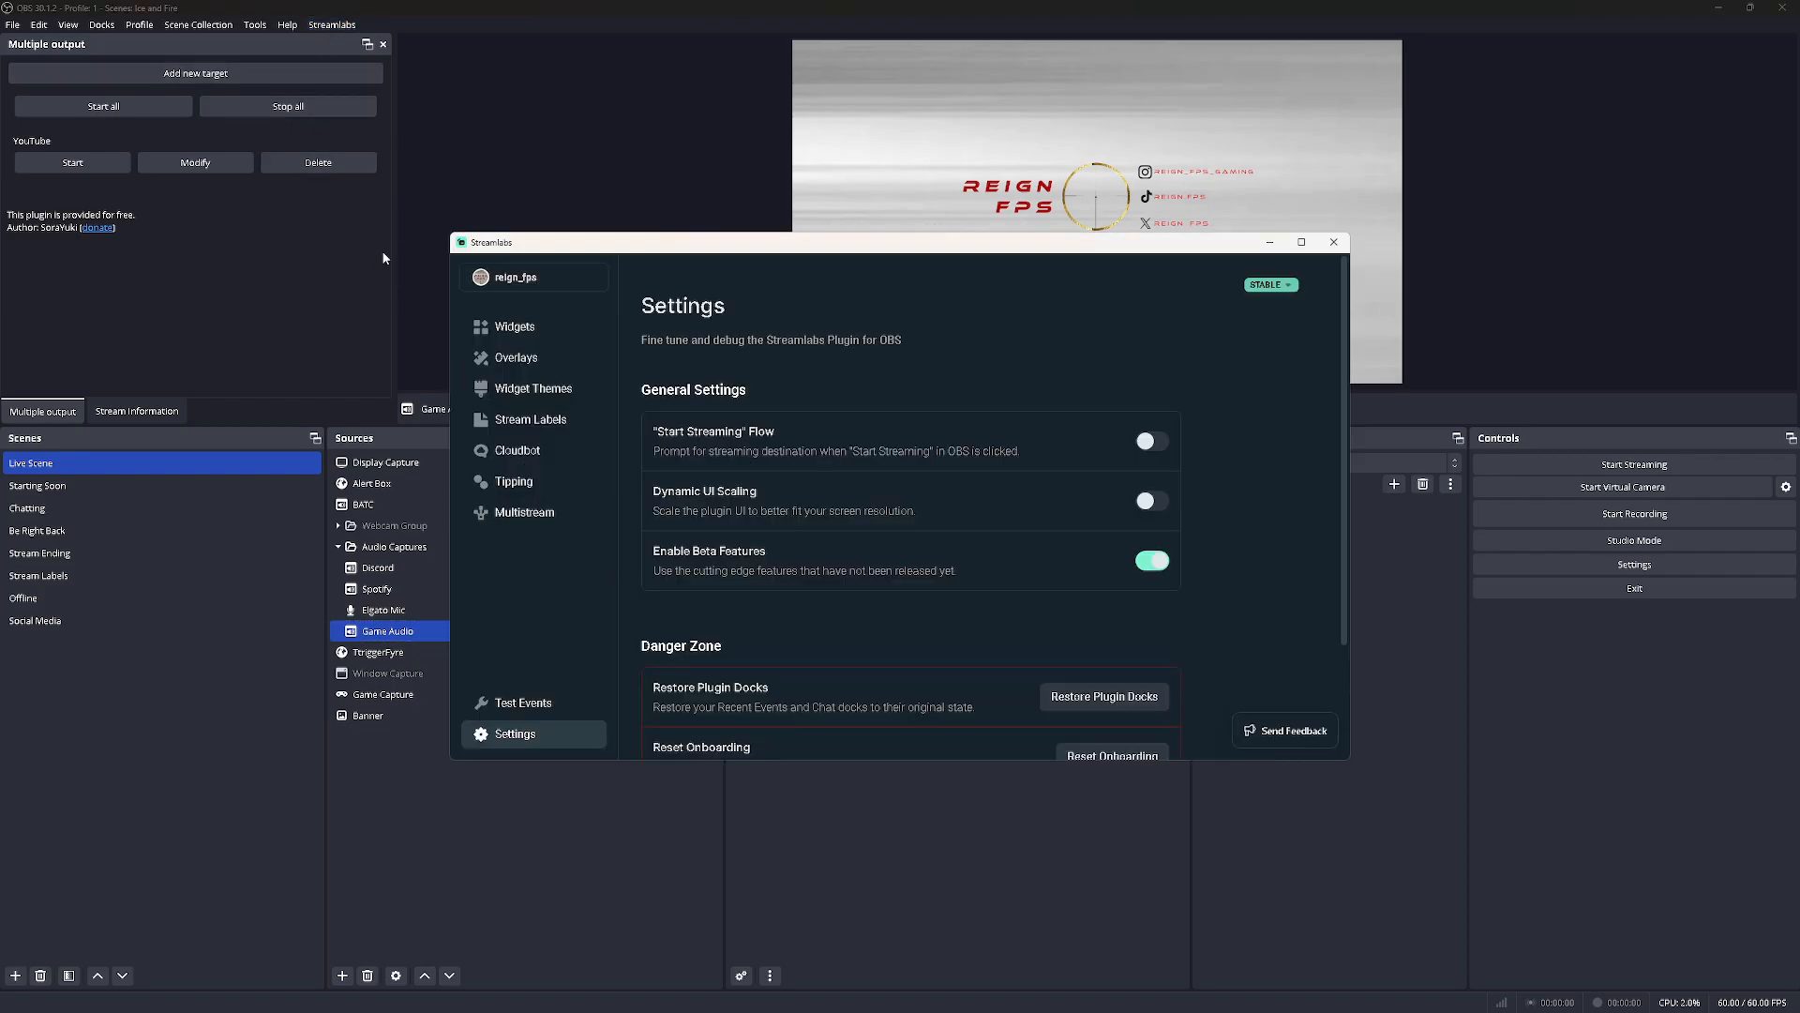
pyautogui.moveTo(992, 1011)
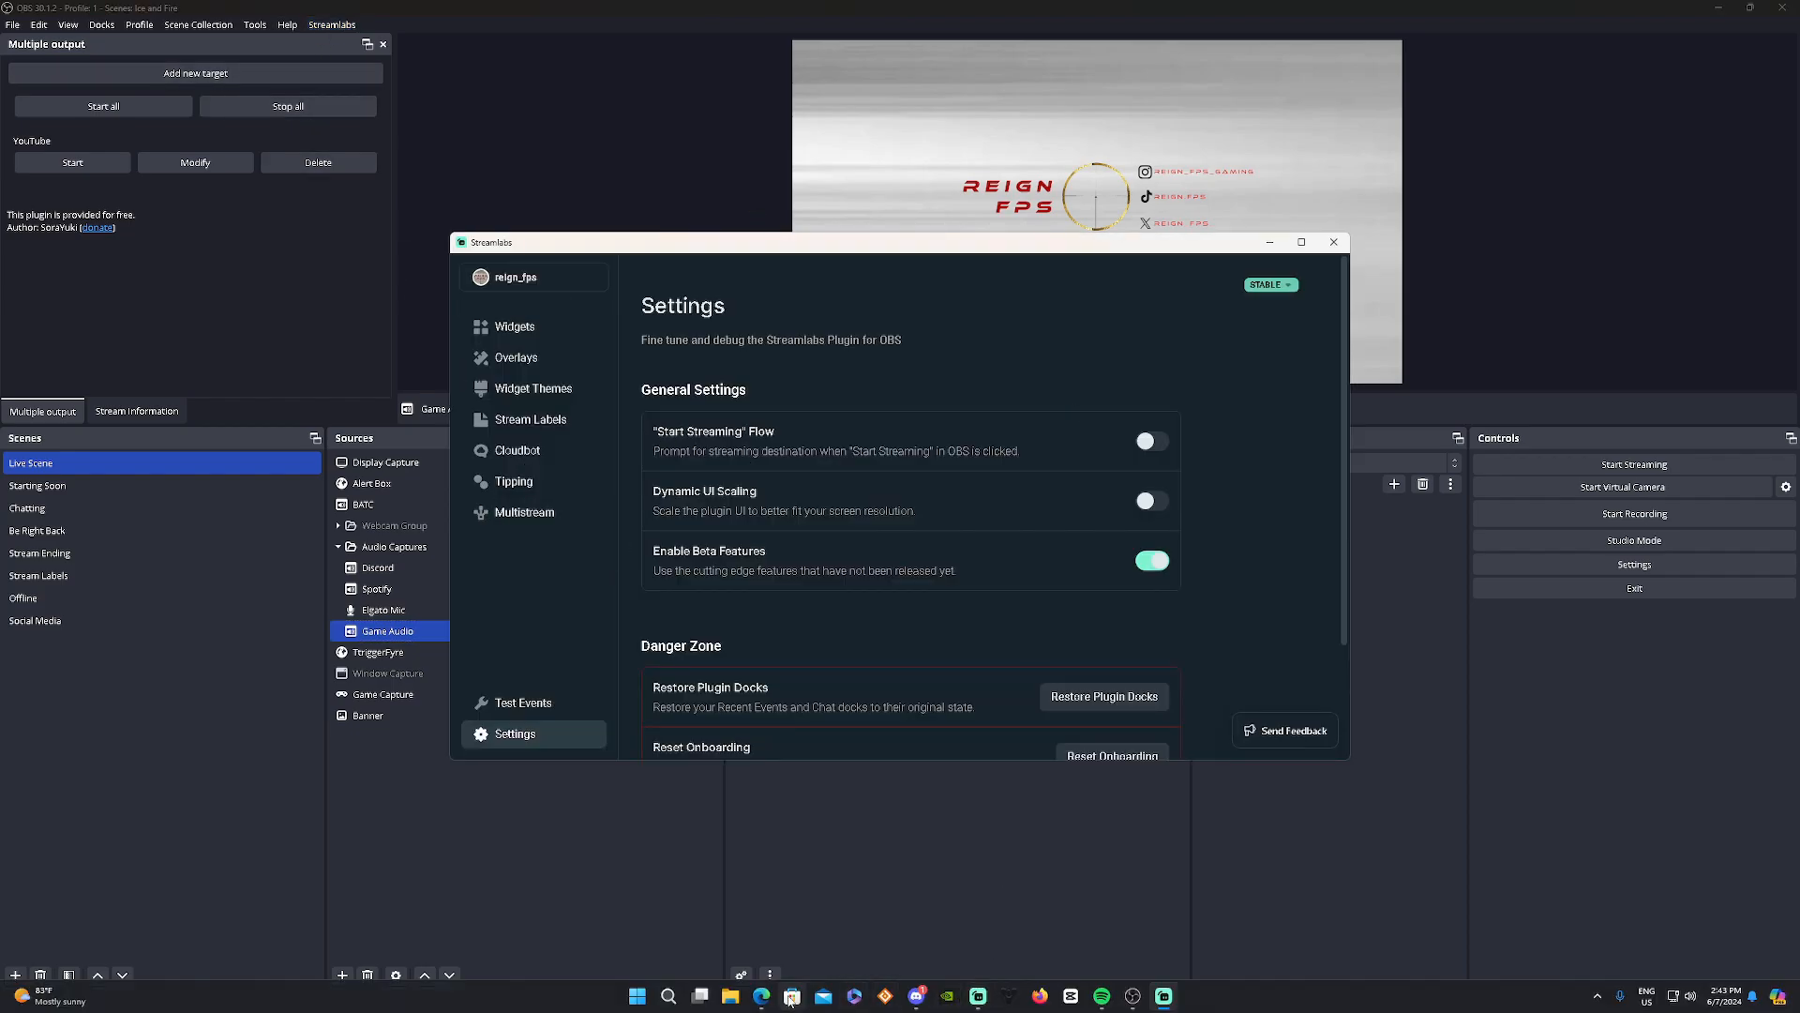
pyautogui.click(760, 995)
pyautogui.click(199, 10)
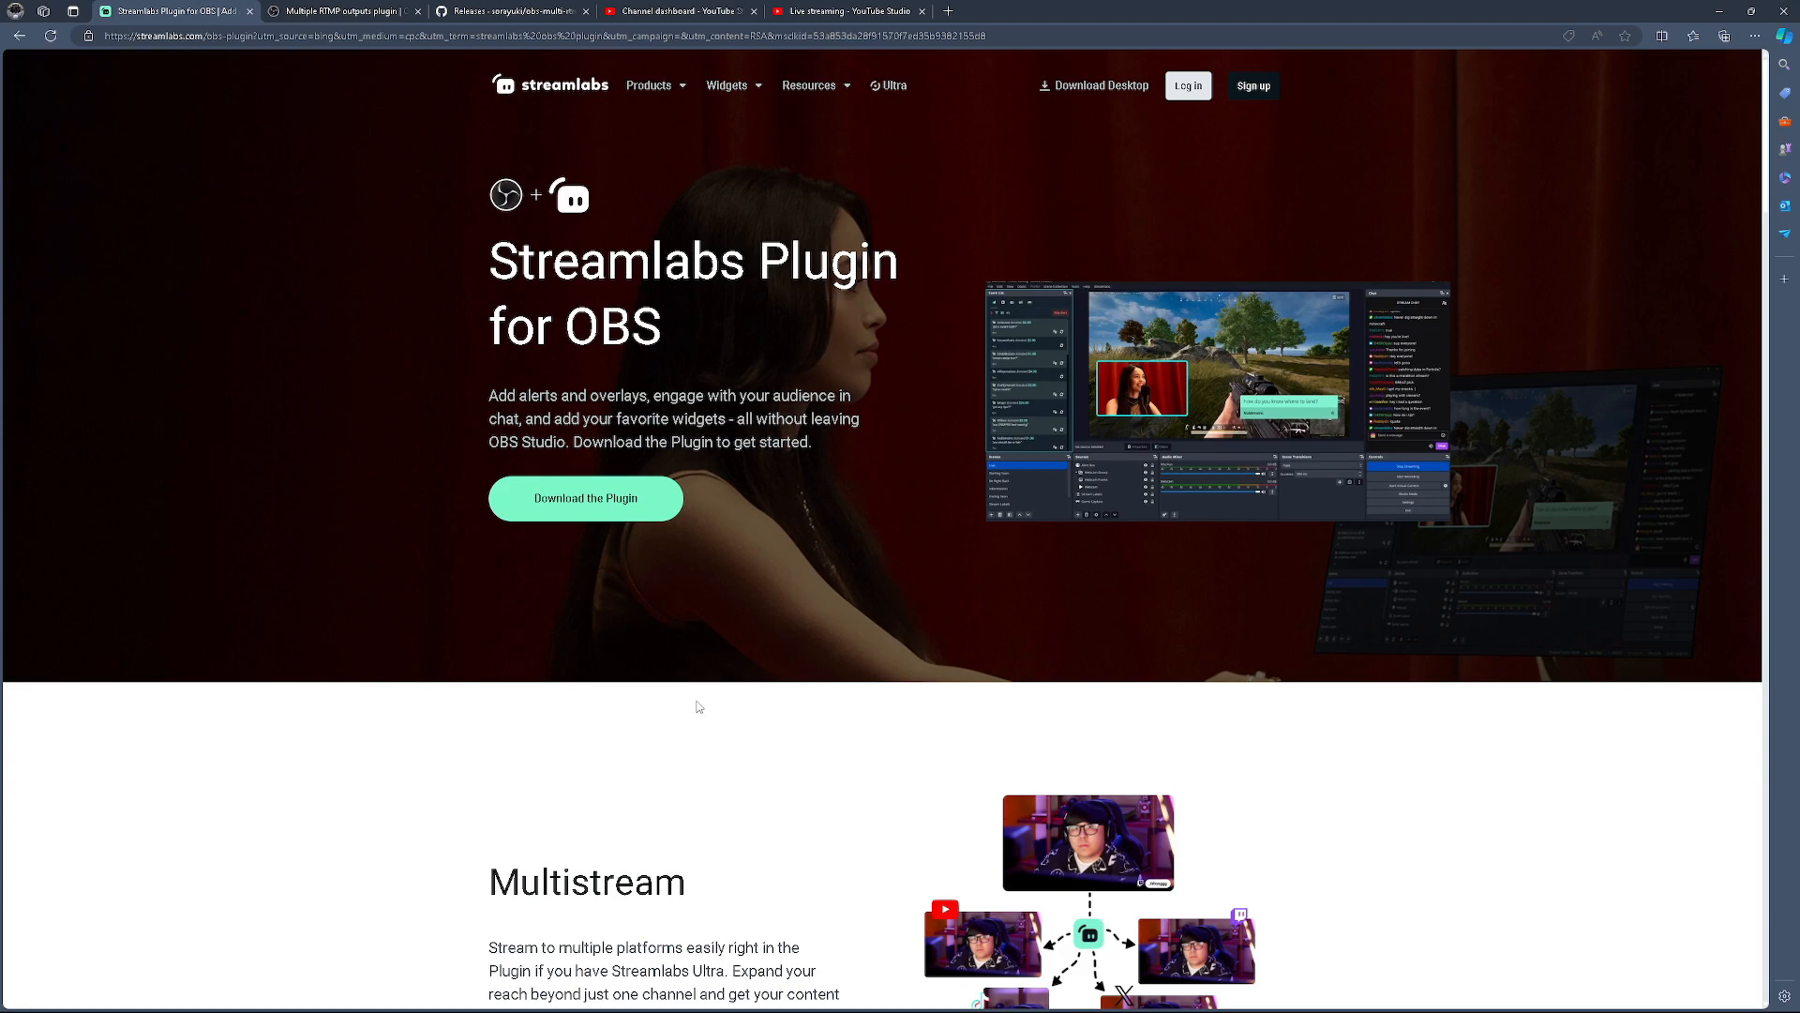
pyautogui.click(843, 13)
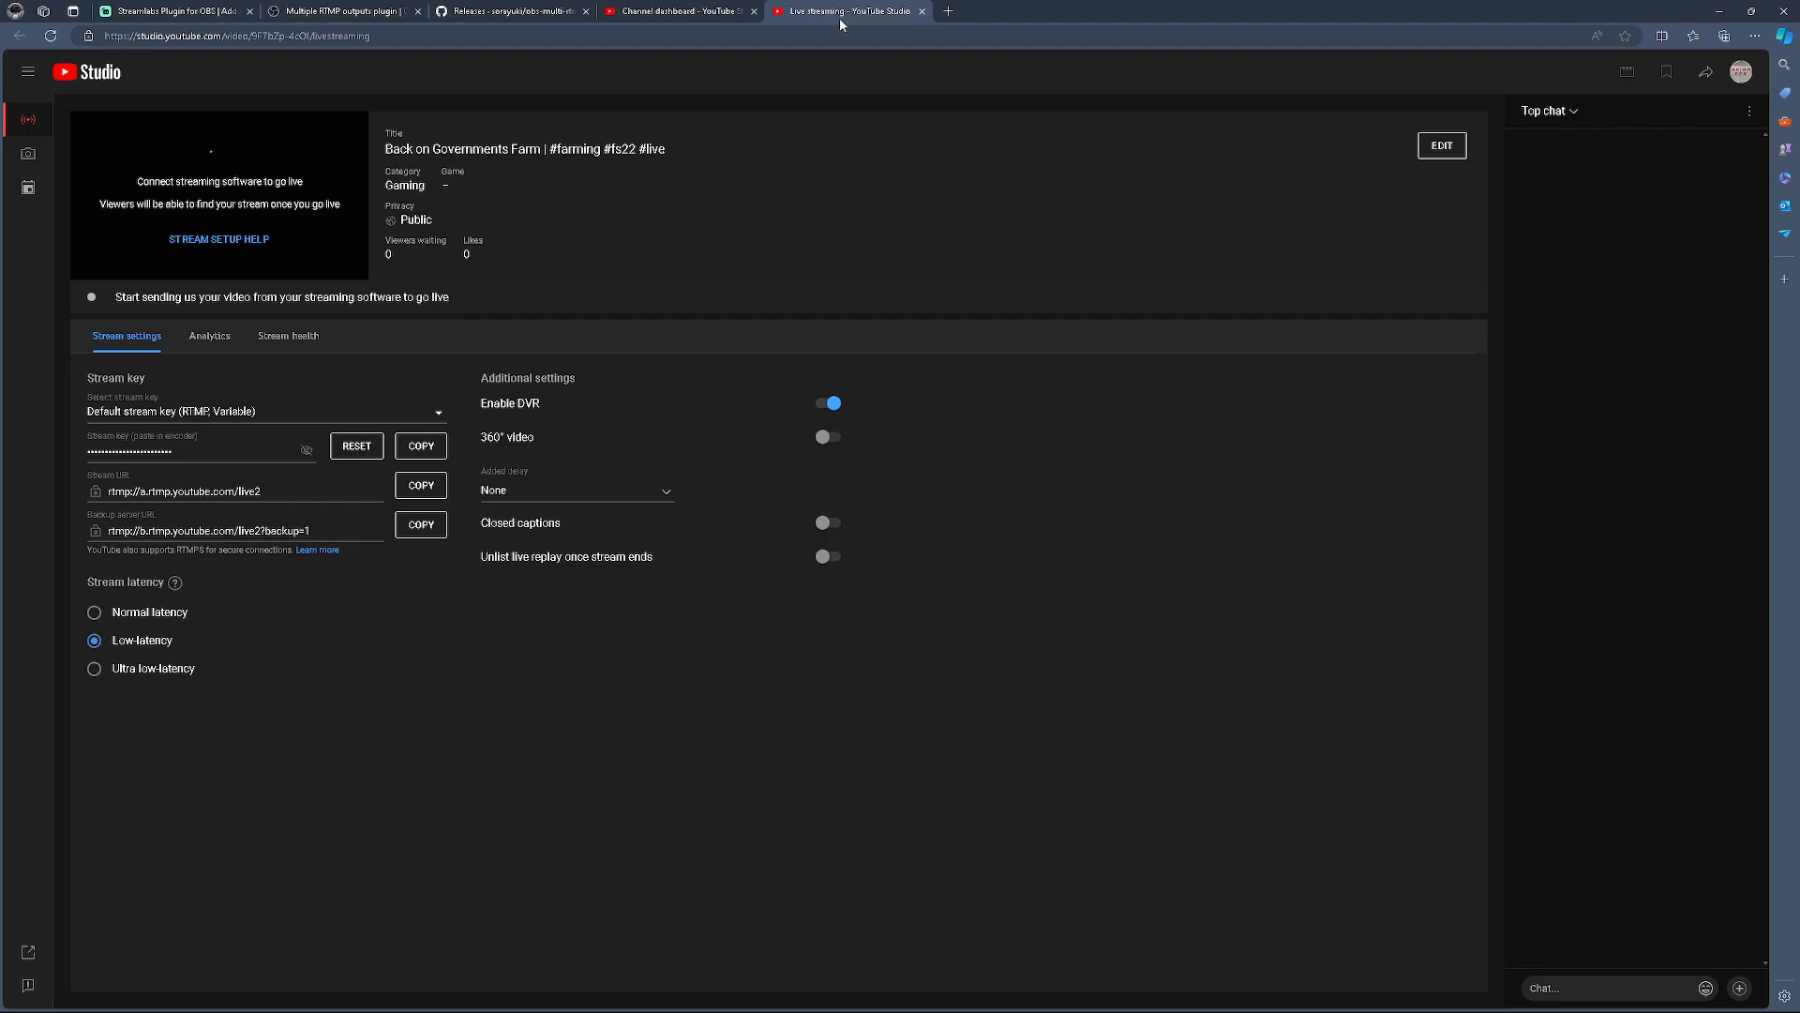
pyautogui.click(1719, 11)
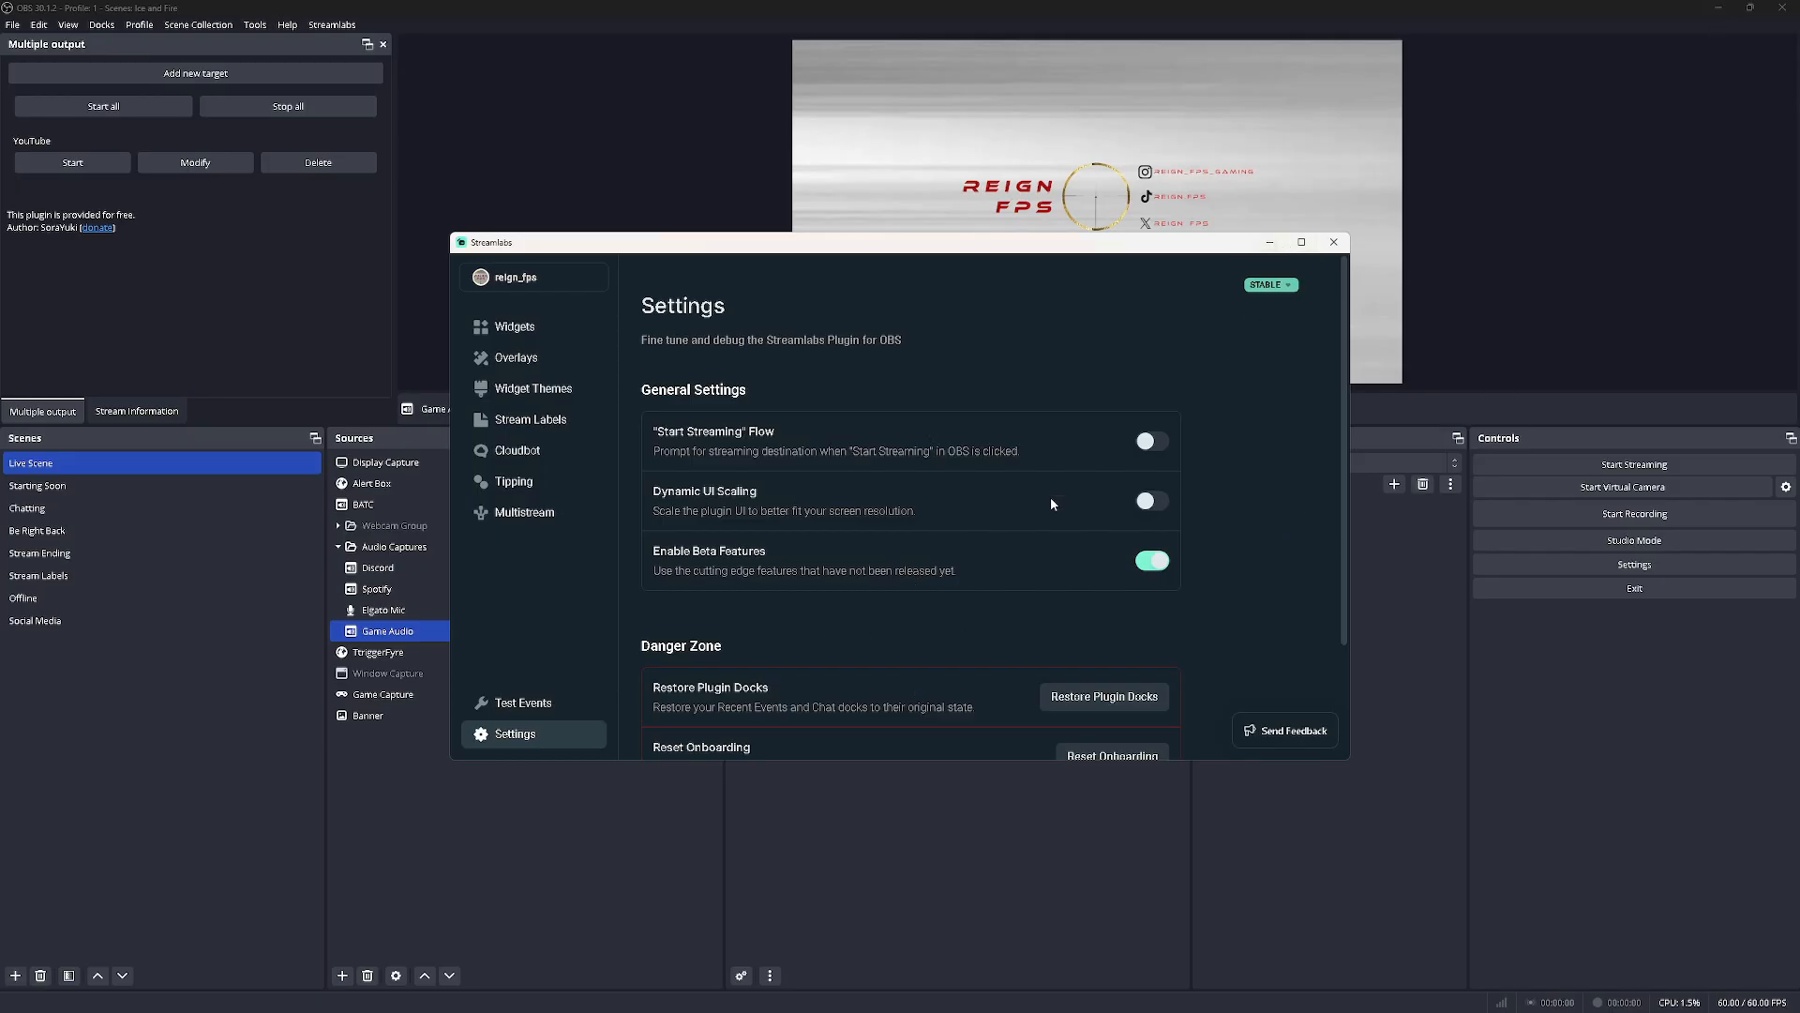
pyautogui.scroll(-2, 826, 571)
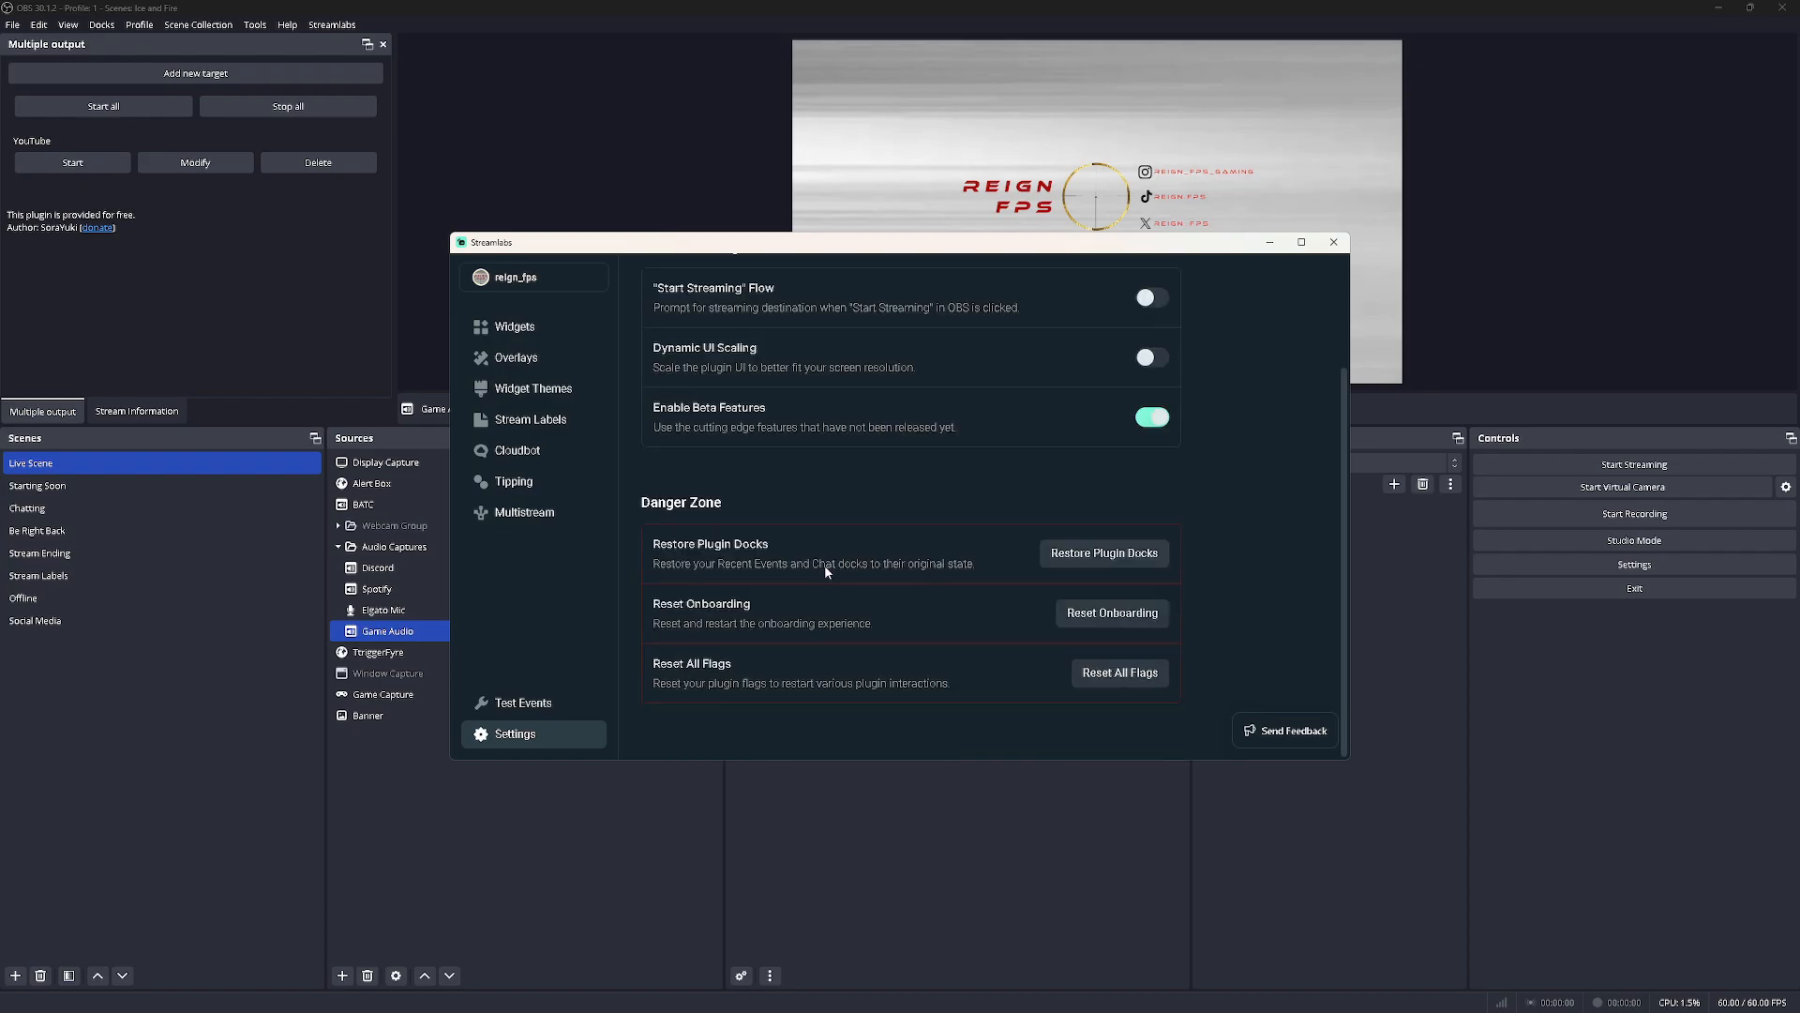
# Check the general settings of the Streamlabs plugin and close its window
pyautogui.scroll(2, 825, 579)
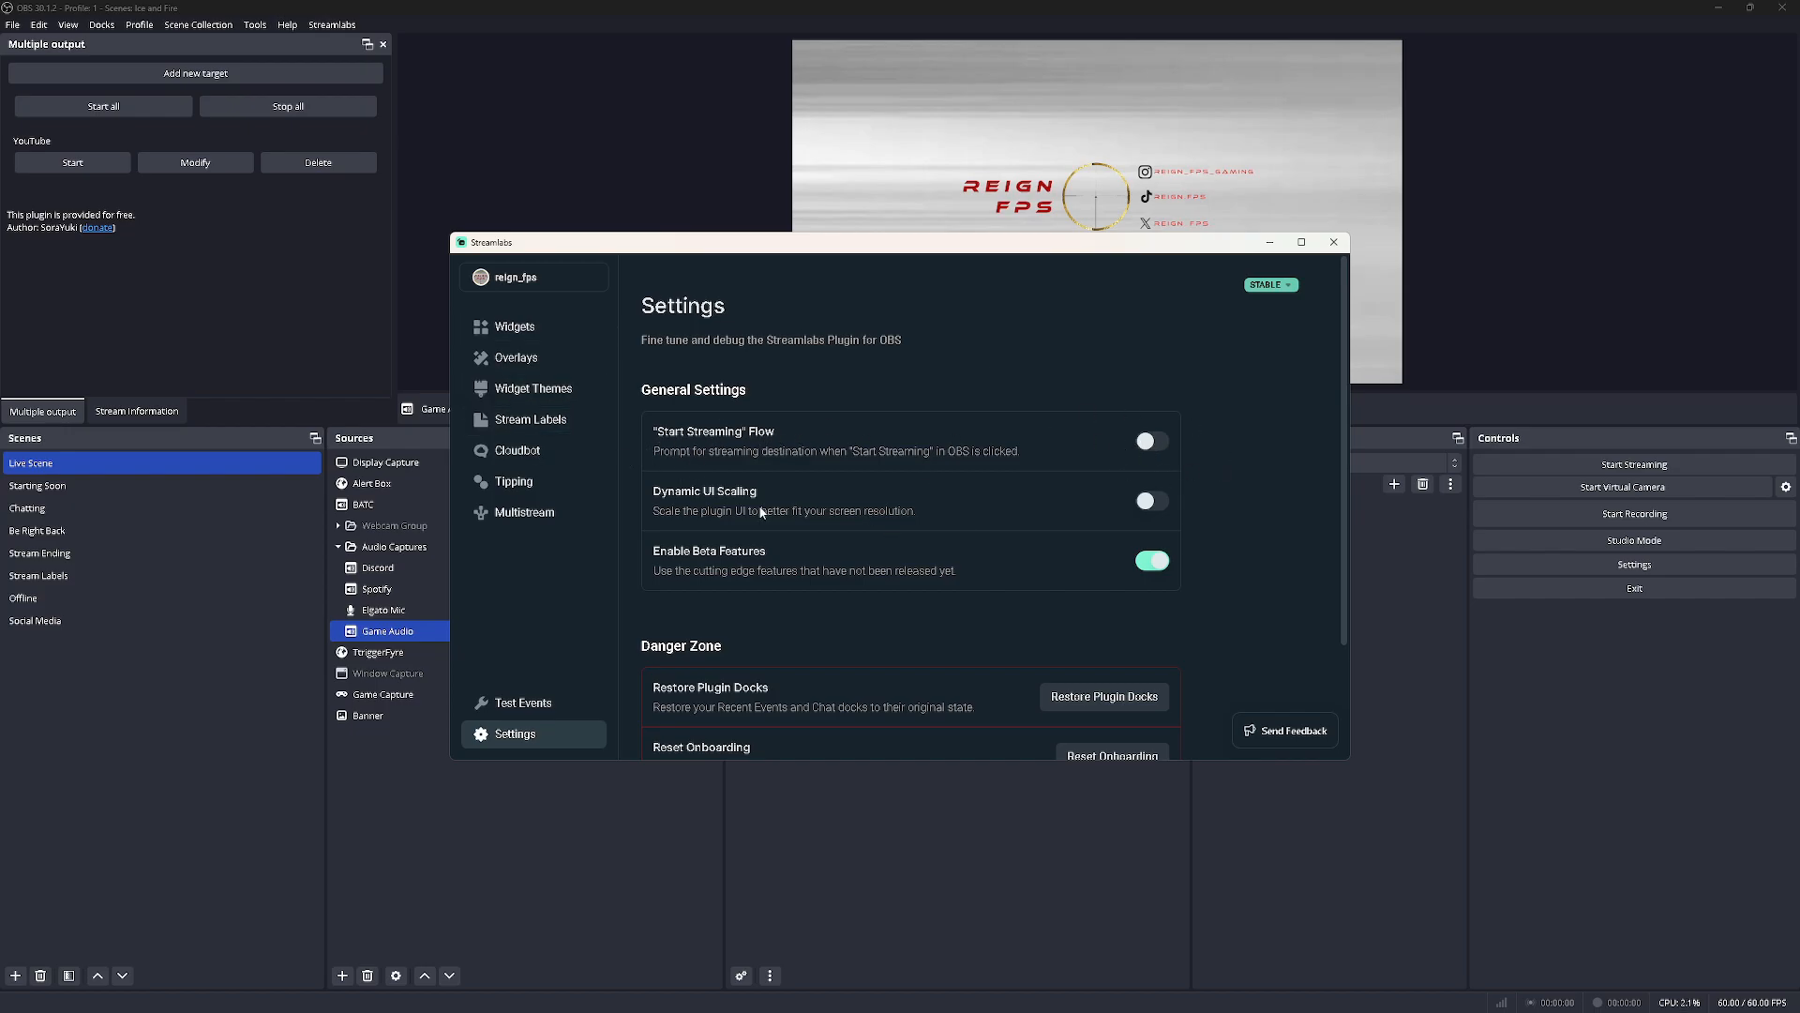
pyautogui.click(1335, 244)
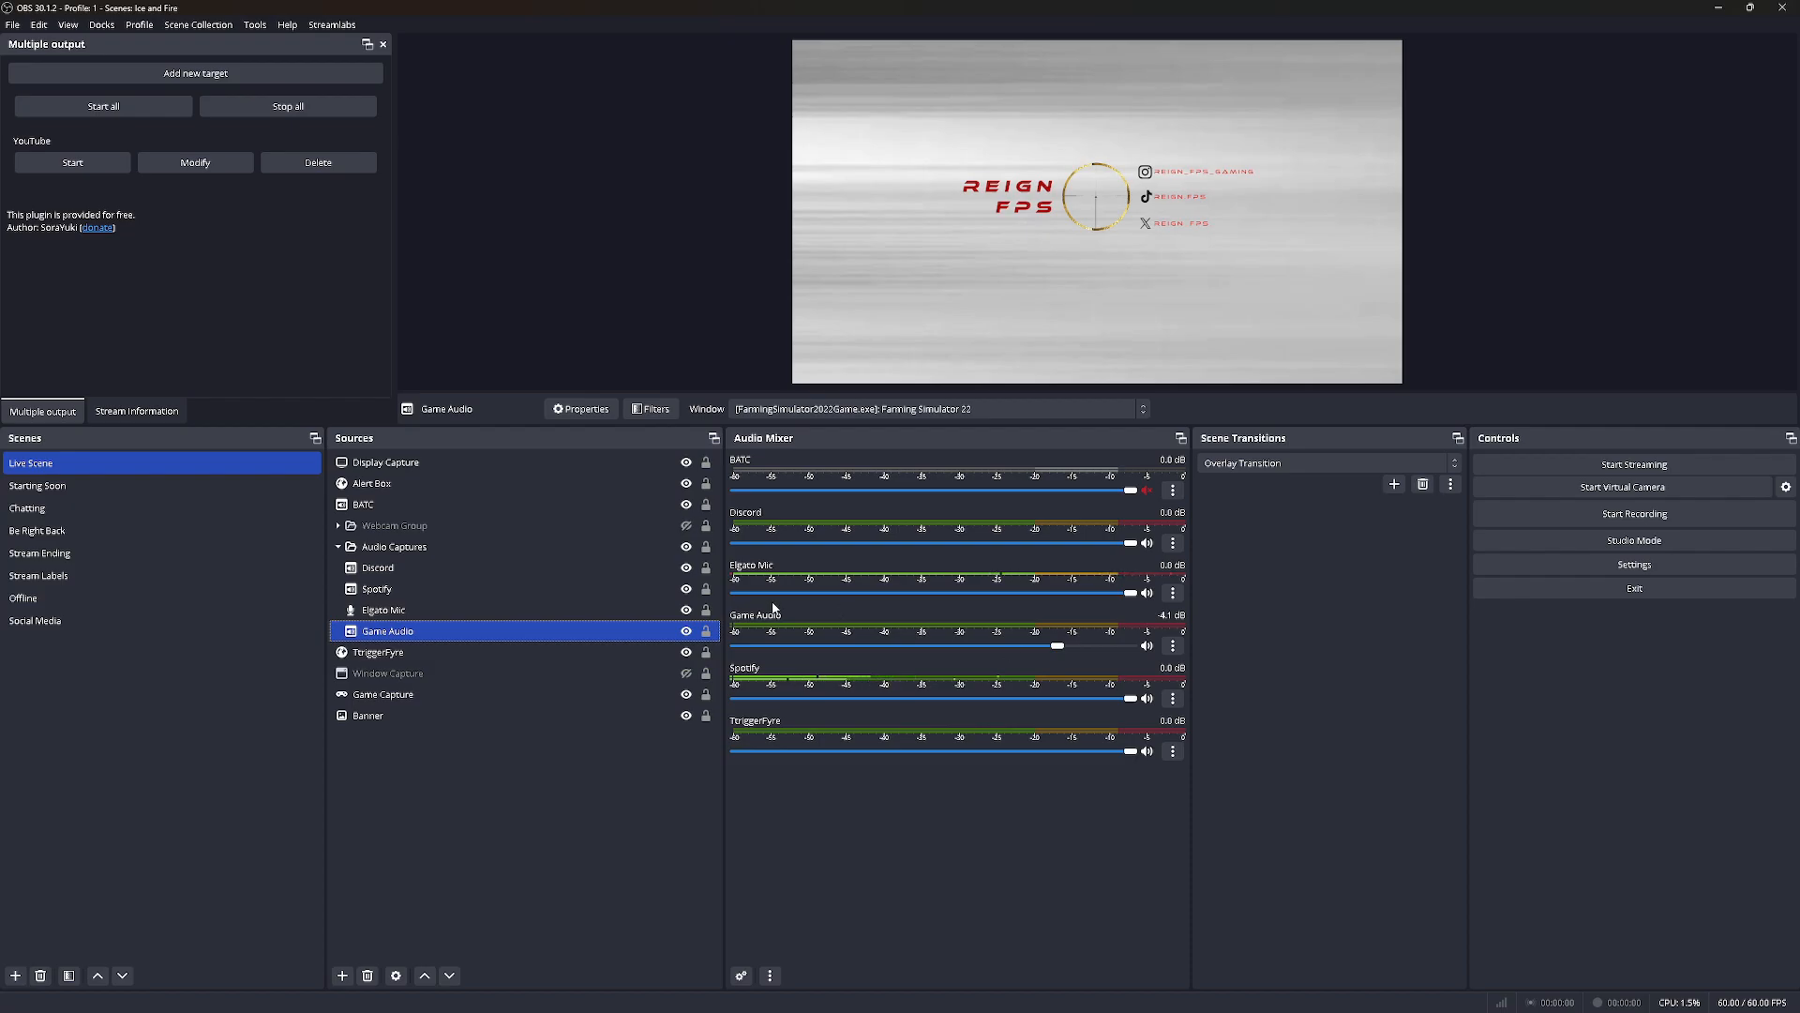
# Clear the category in the Stream Information dock, review the remaining stream fields and return to the Multiple output dock
pyautogui.click(136, 411)
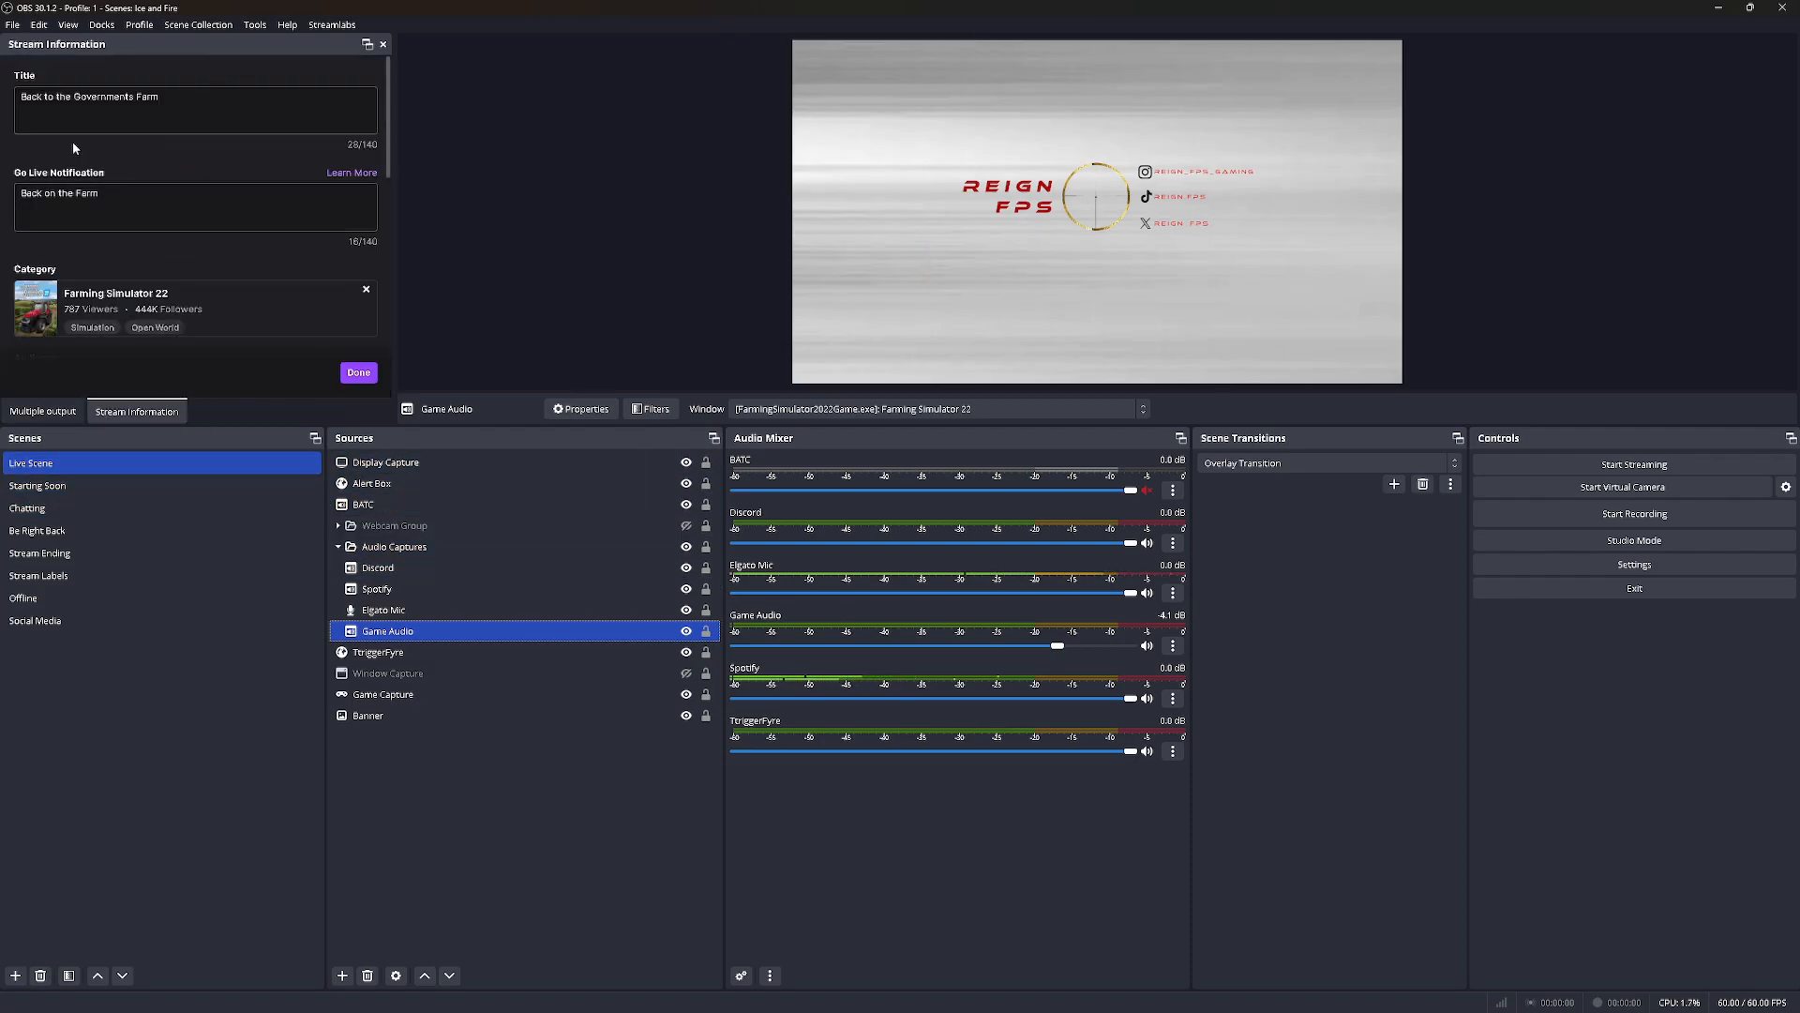
pyautogui.click(367, 291)
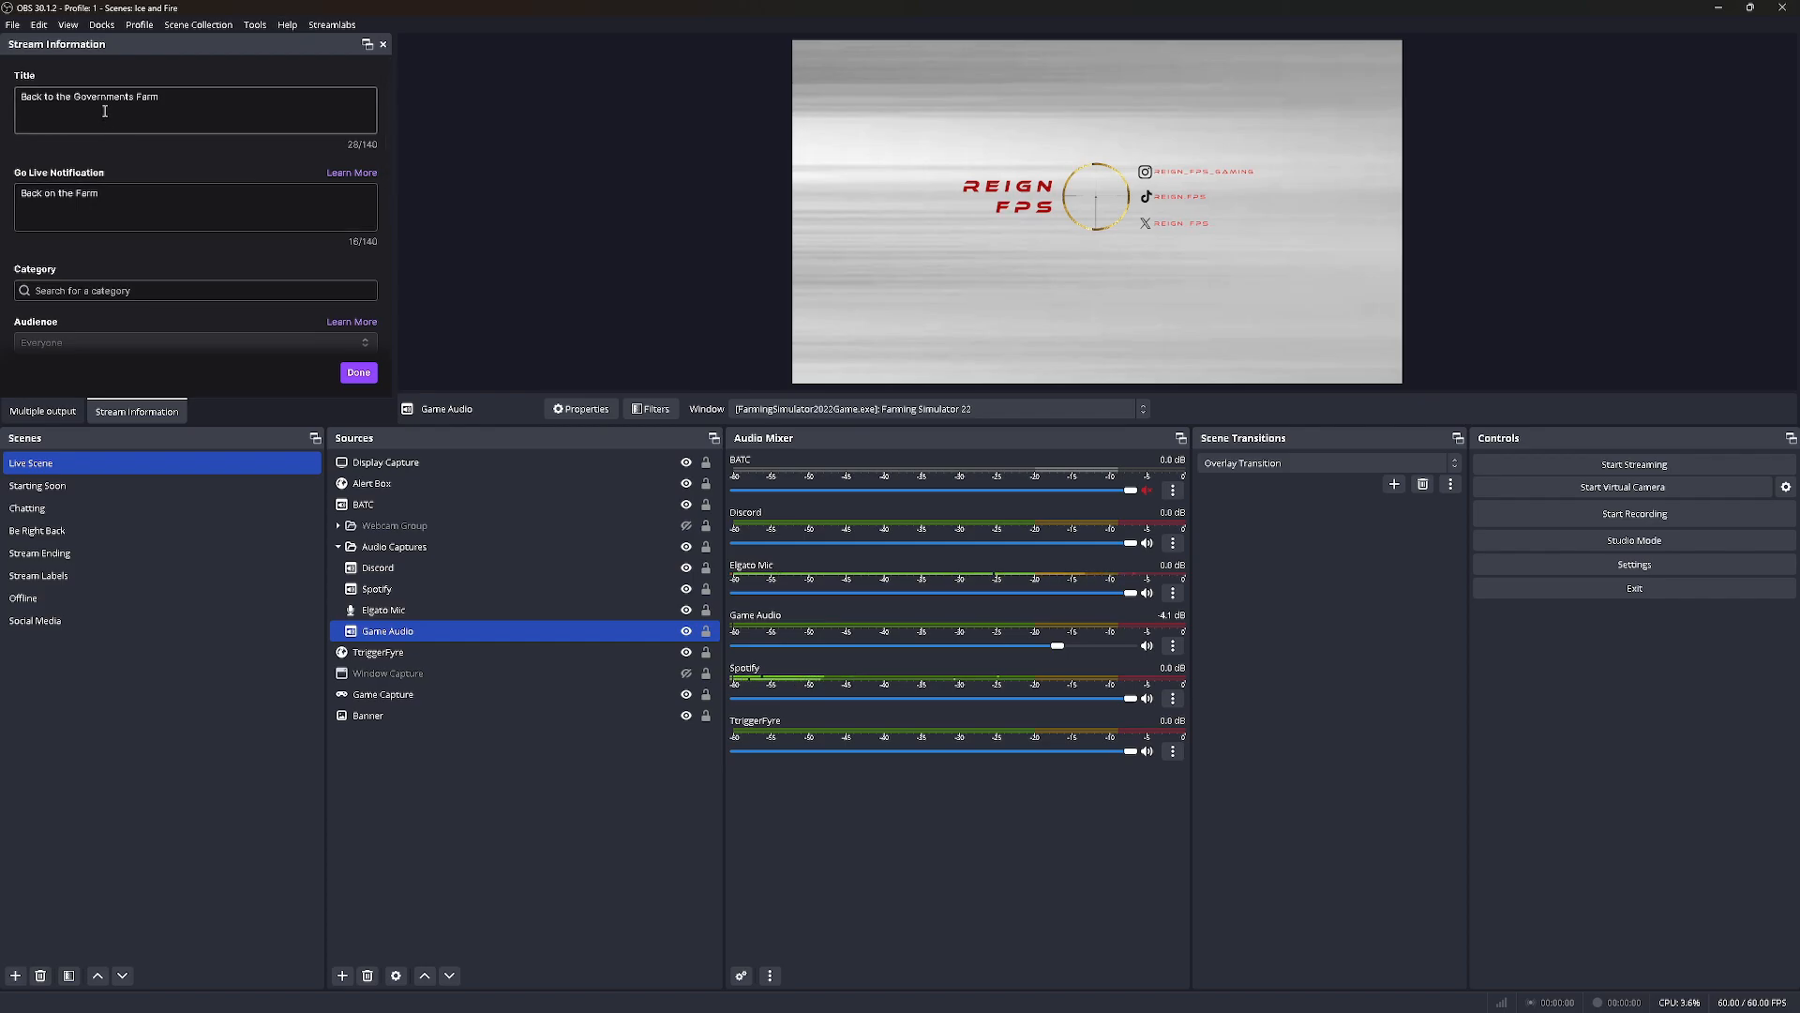
pyautogui.scroll(-5, 166, 290)
pyautogui.scroll(5, 192, 323)
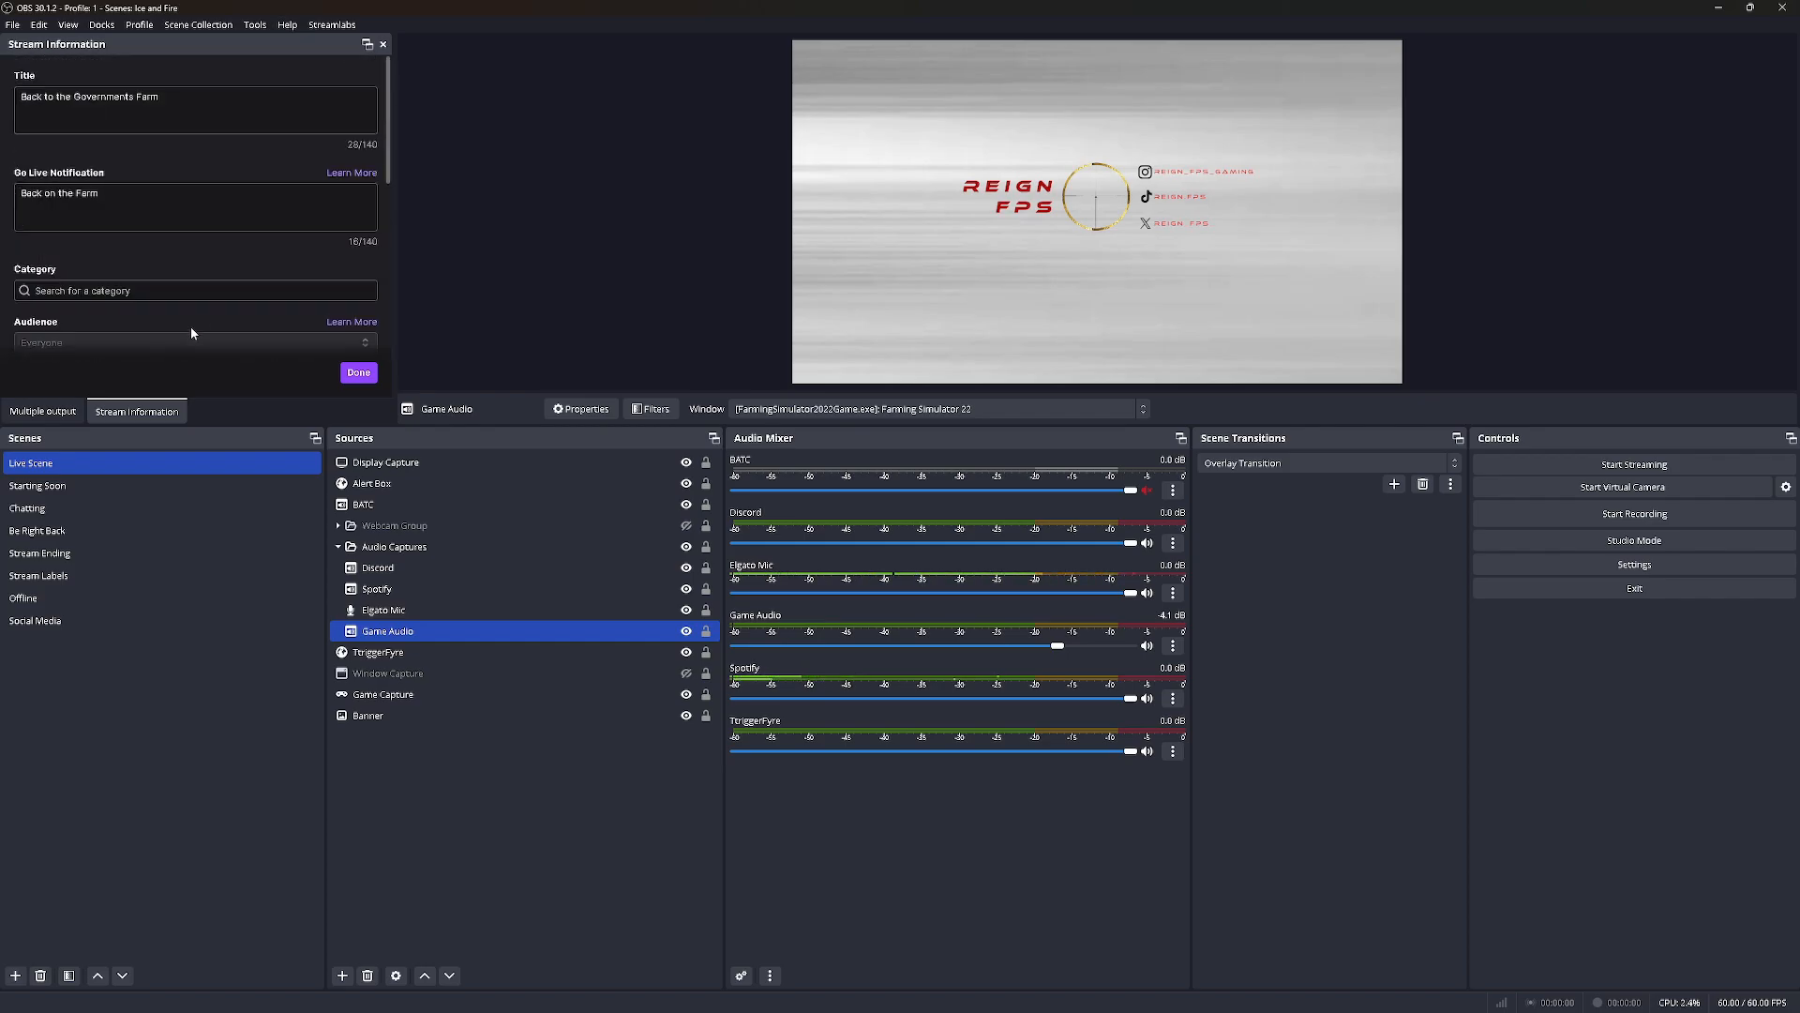
pyautogui.scroll(-5, 190, 321)
pyautogui.scroll(5, 193, 322)
pyautogui.scroll(-3, 201, 328)
pyautogui.scroll(3, 206, 329)
pyautogui.scroll(-5, 97, 273)
pyautogui.click(47, 411)
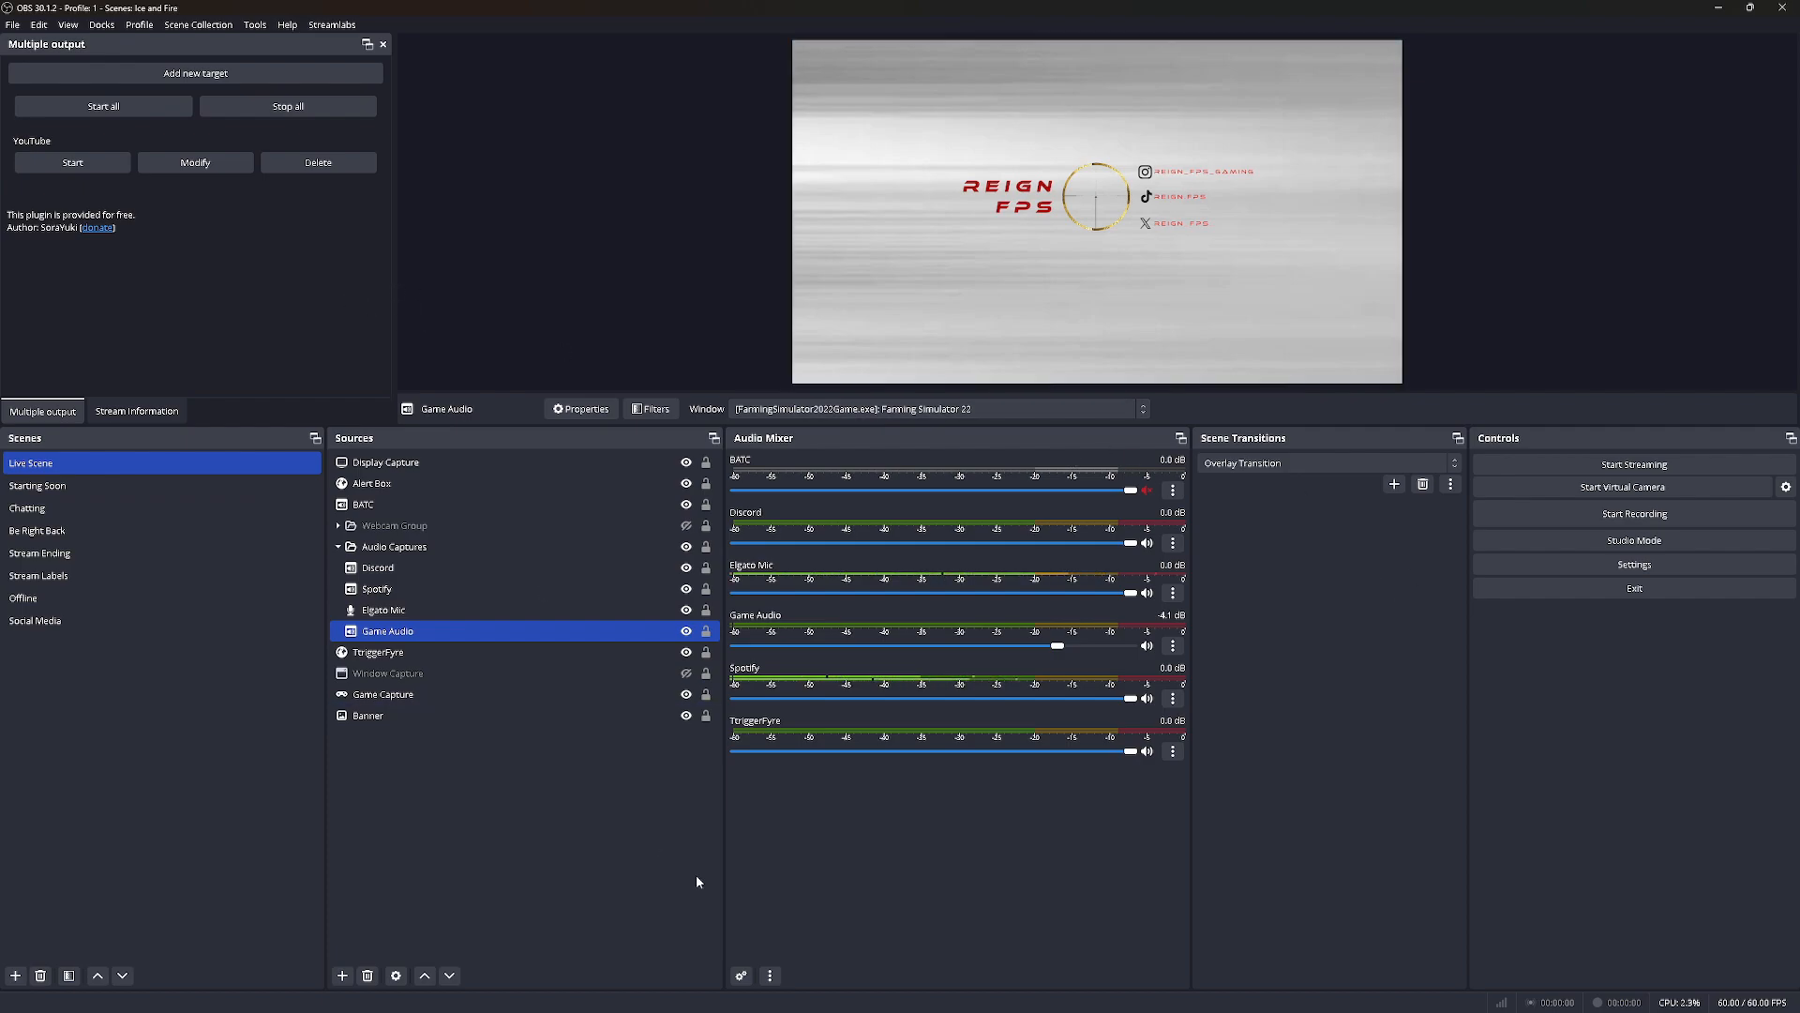
# Switch to YouTube Studio in Edge and examine the streaming software connection notice in the stream preview
pyautogui.click(782, 998)
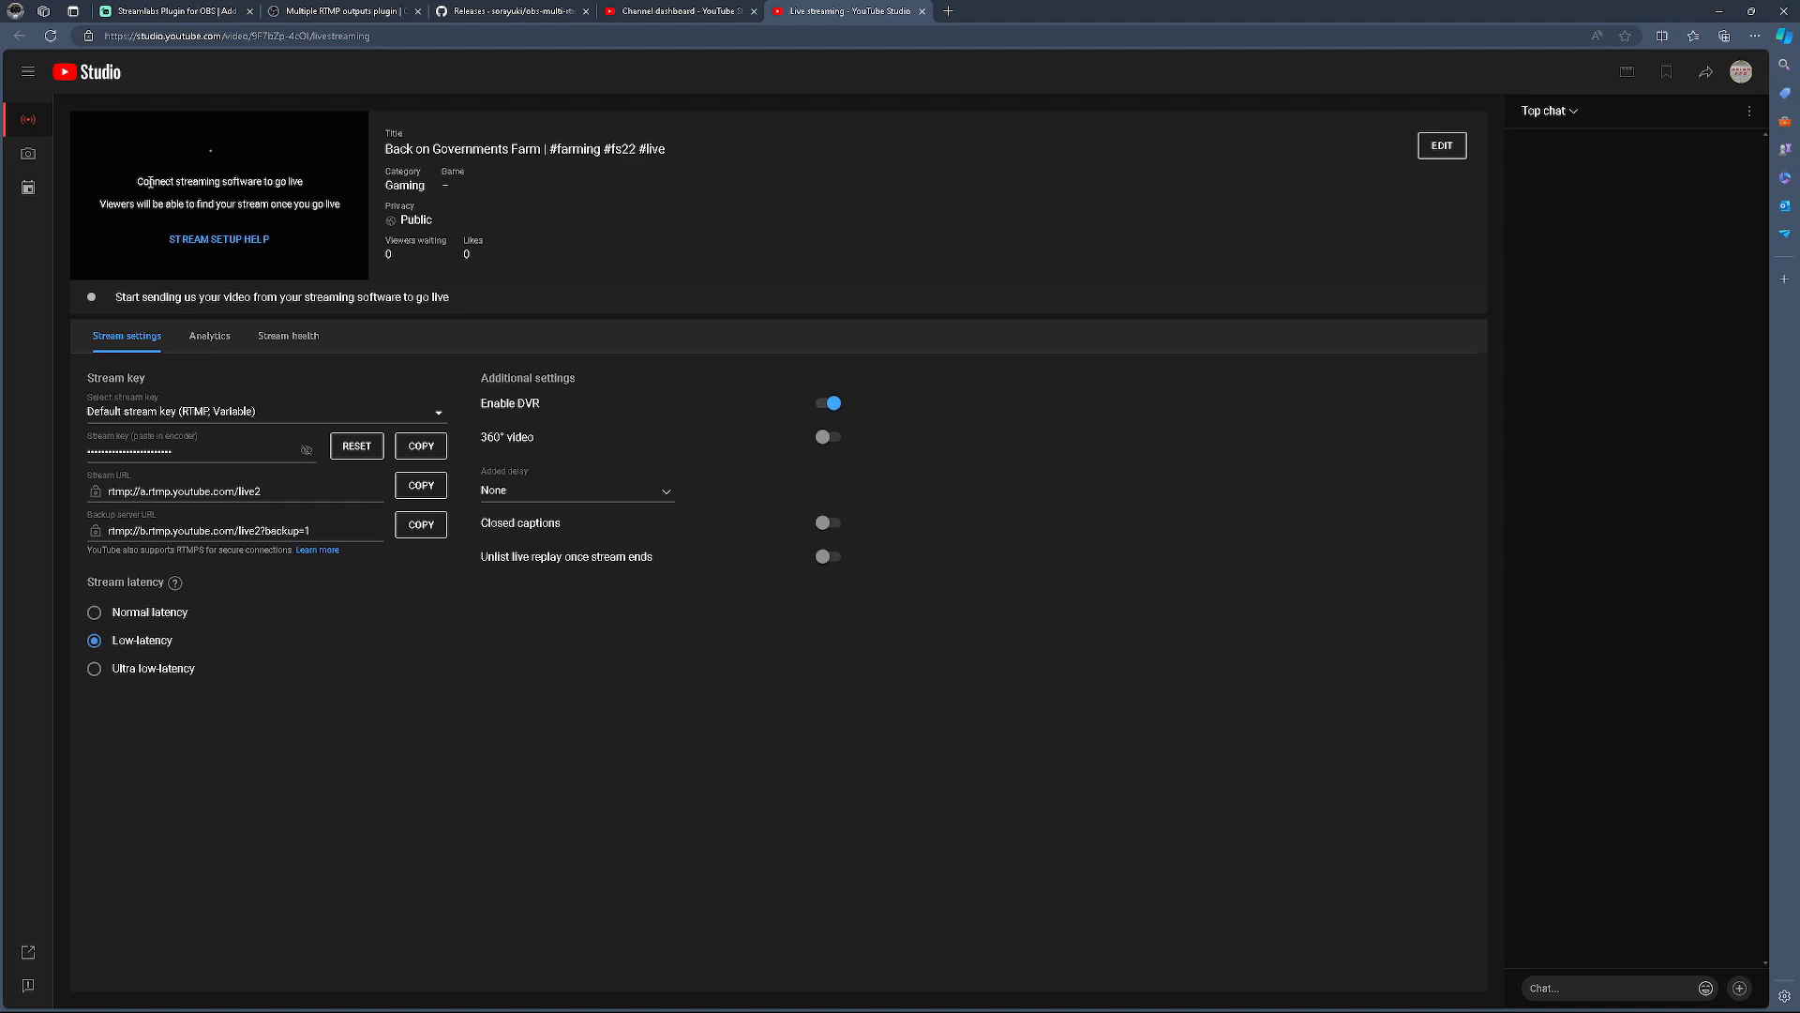
pyautogui.moveTo(150, 183); pyautogui.dragTo(301, 182)
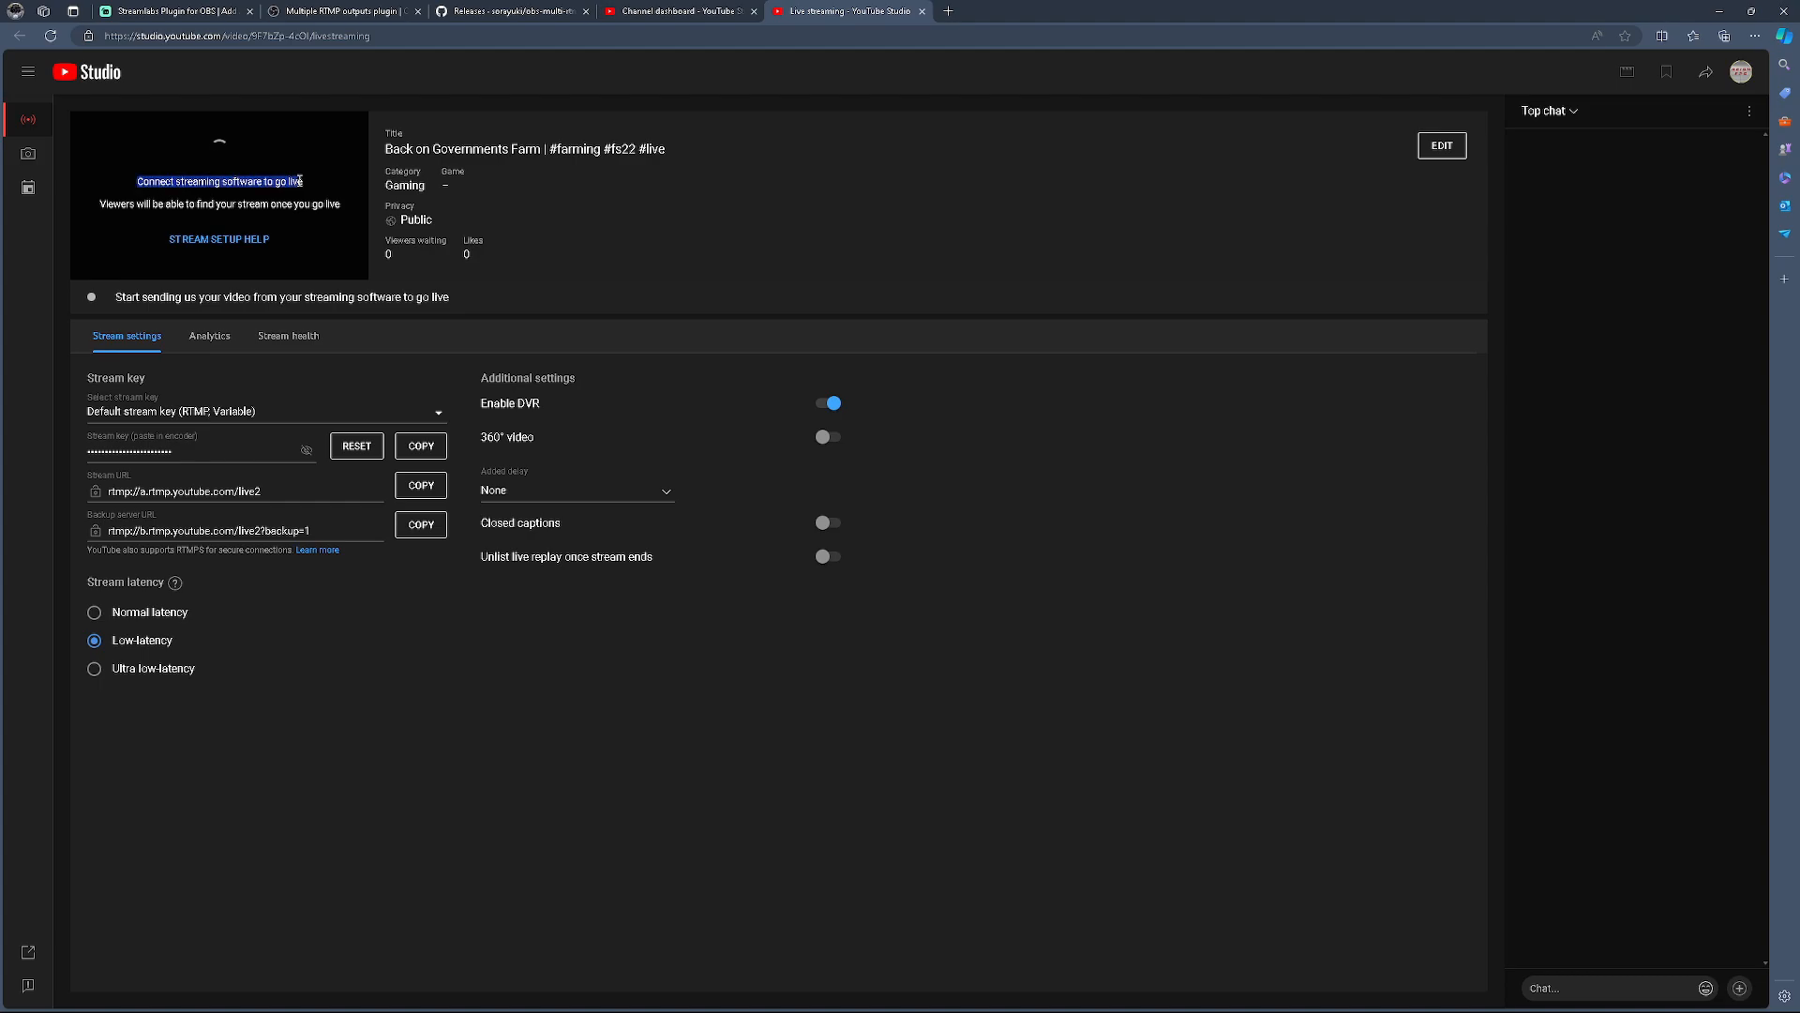
pyautogui.click(171, 205)
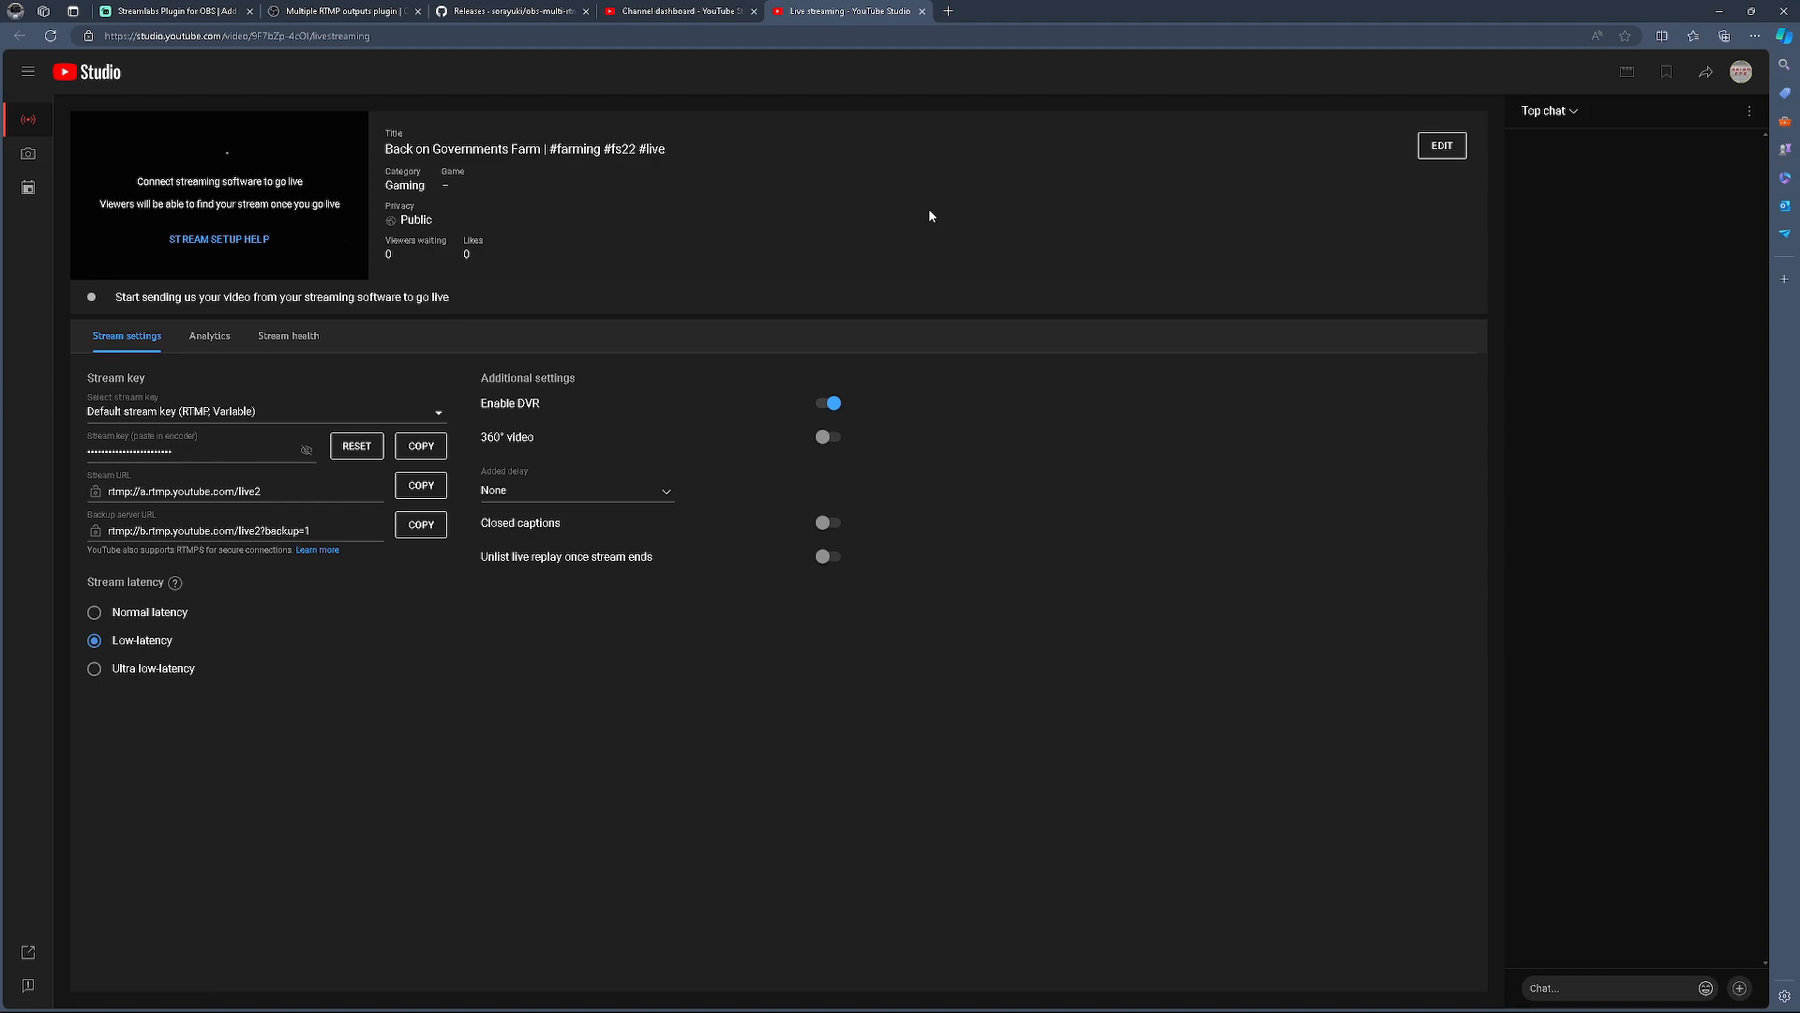
# Review the YouTube stream's edit settings, including title, description, category, thumbnail options and tags, and cancel without saving
pyautogui.click(1440, 146)
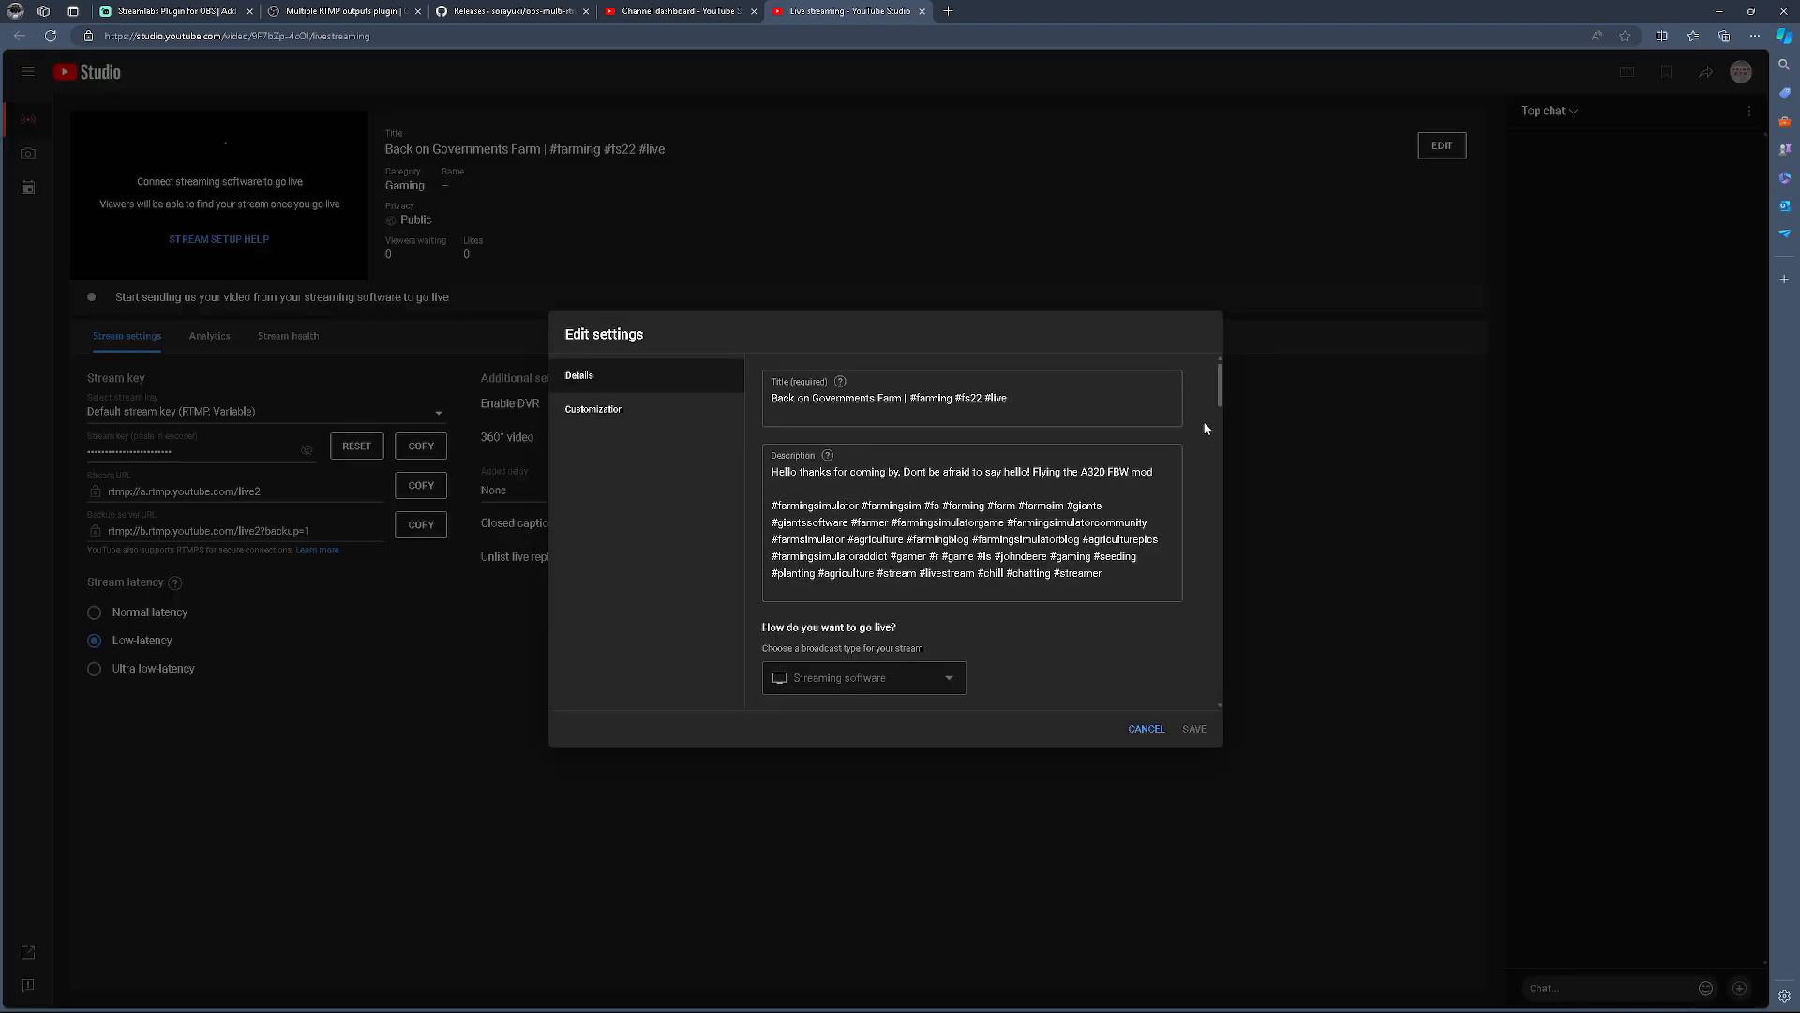
pyautogui.moveTo(1223, 386); pyautogui.dragTo(1196, 463)
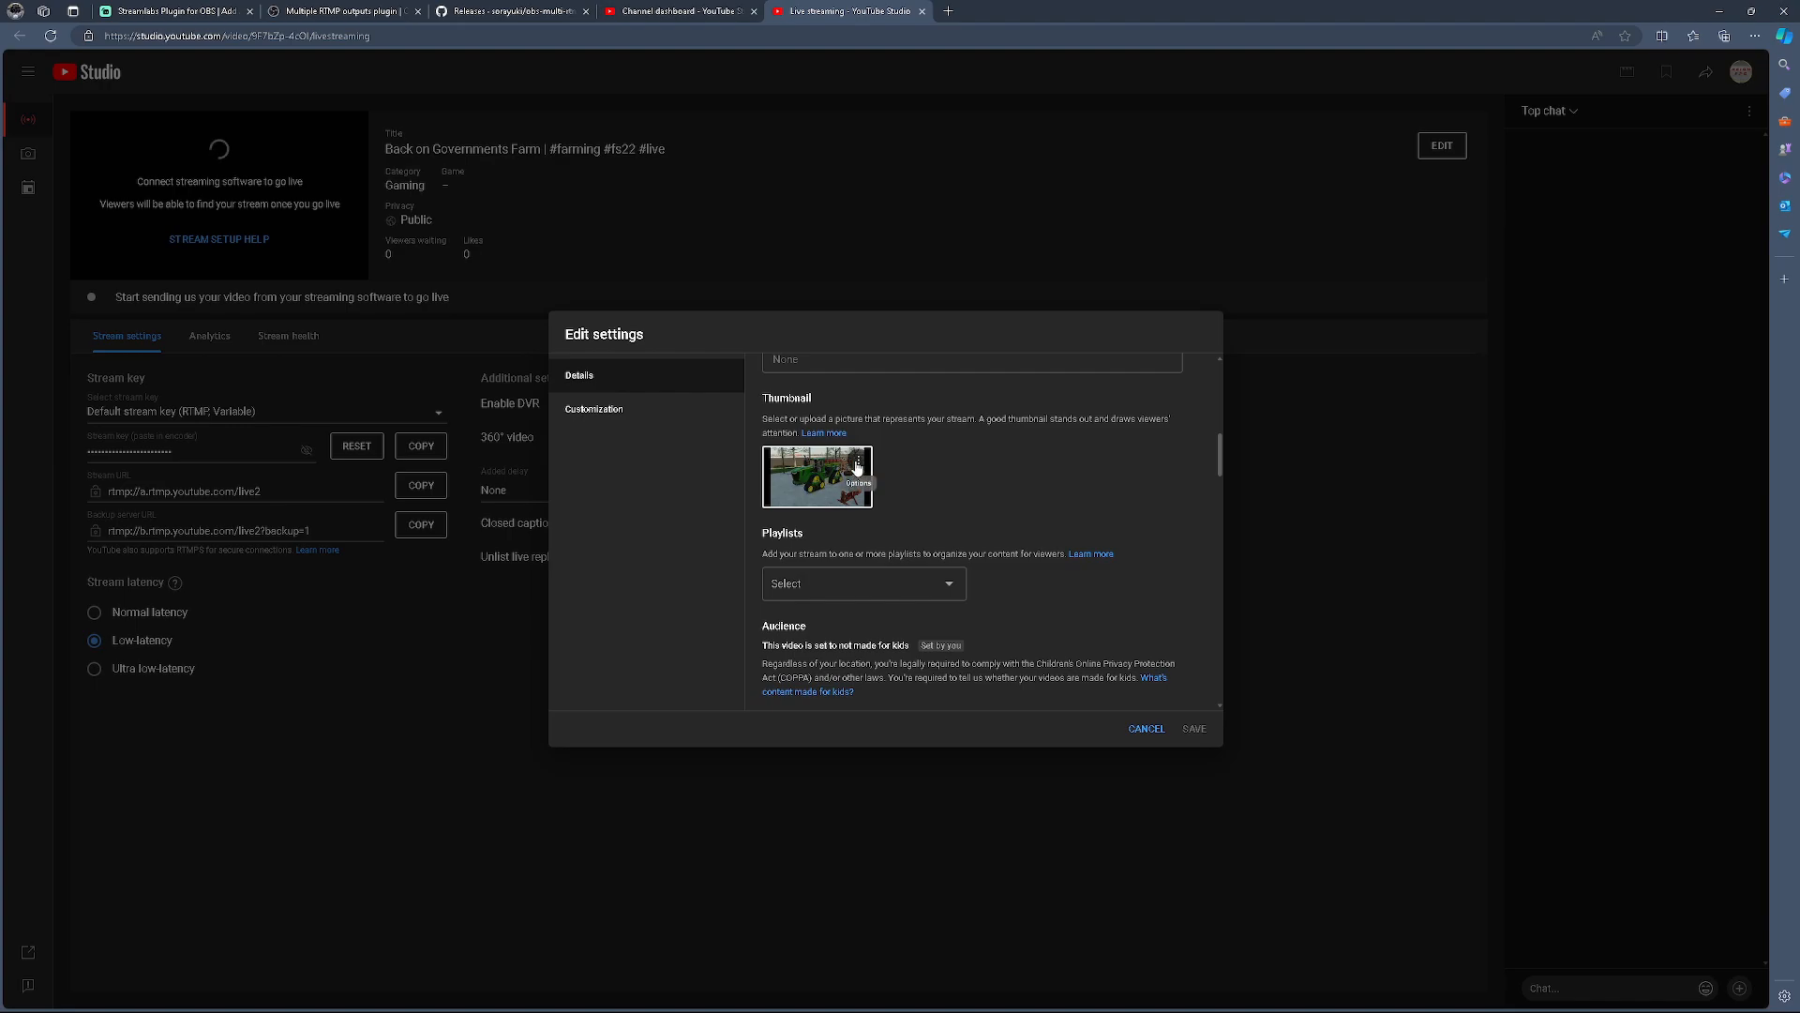
pyautogui.click(857, 466)
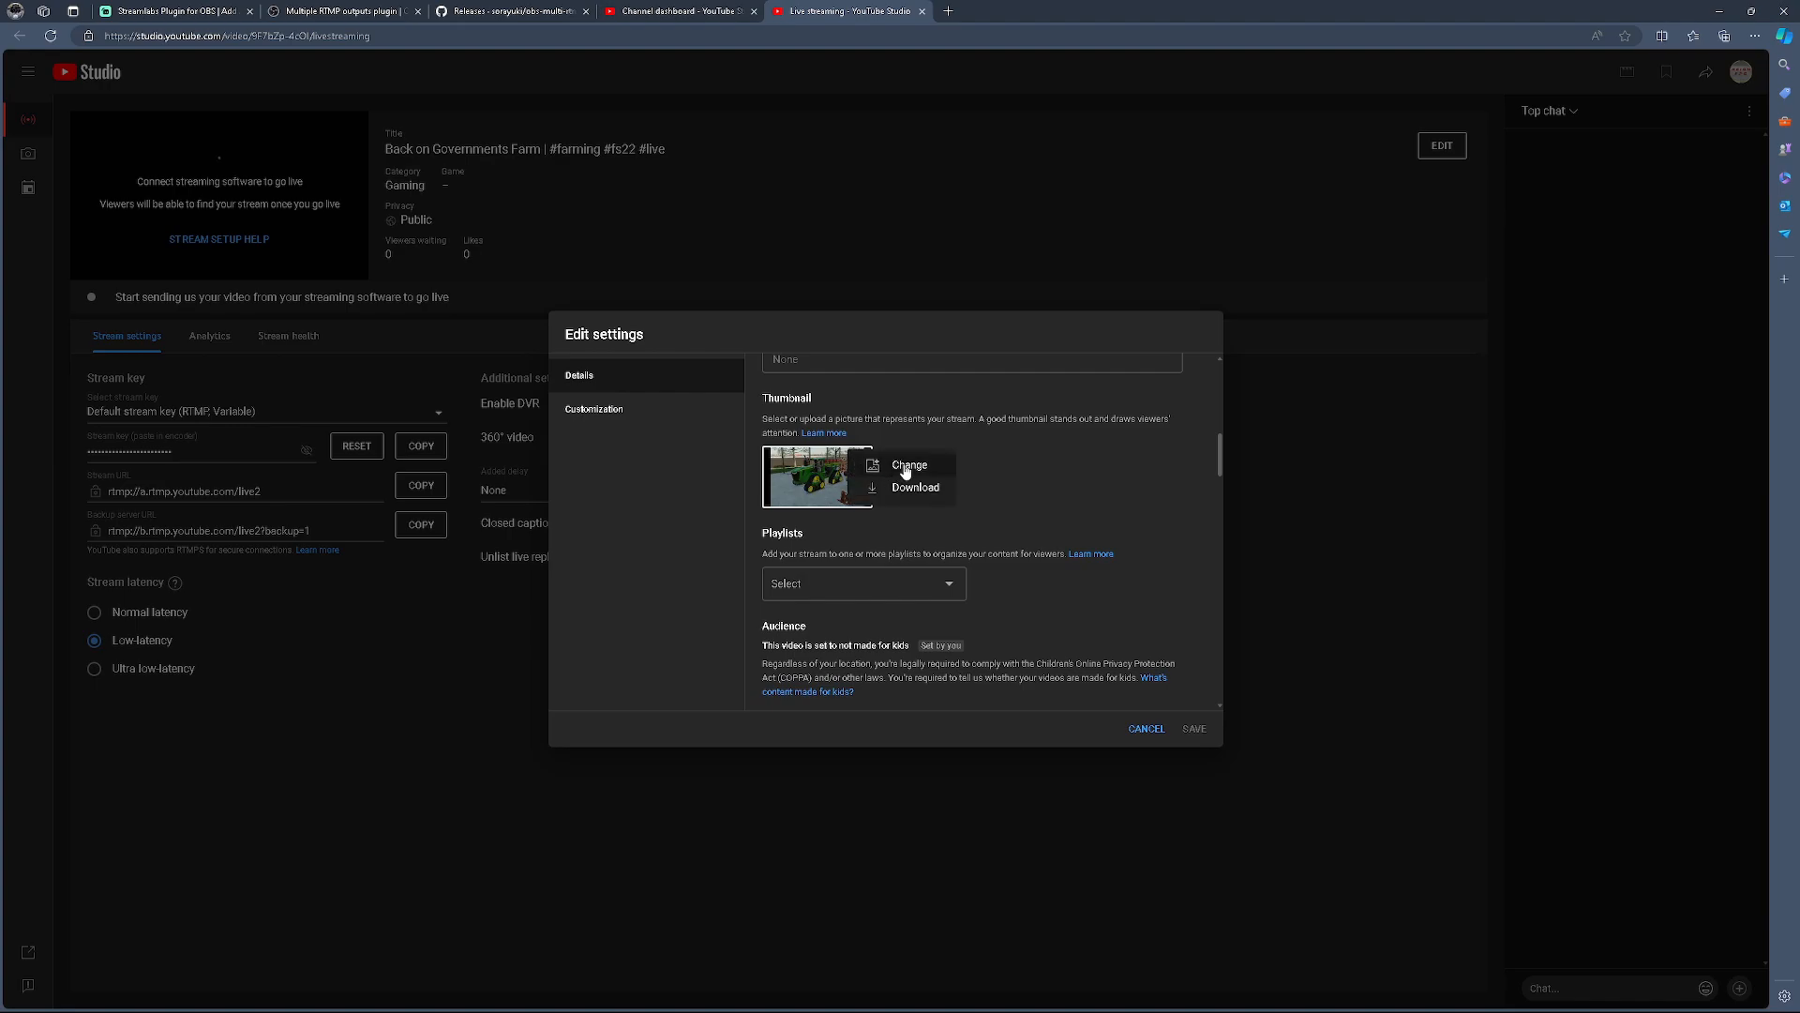
pyautogui.click(1080, 490)
pyautogui.scroll(6, 956, 573)
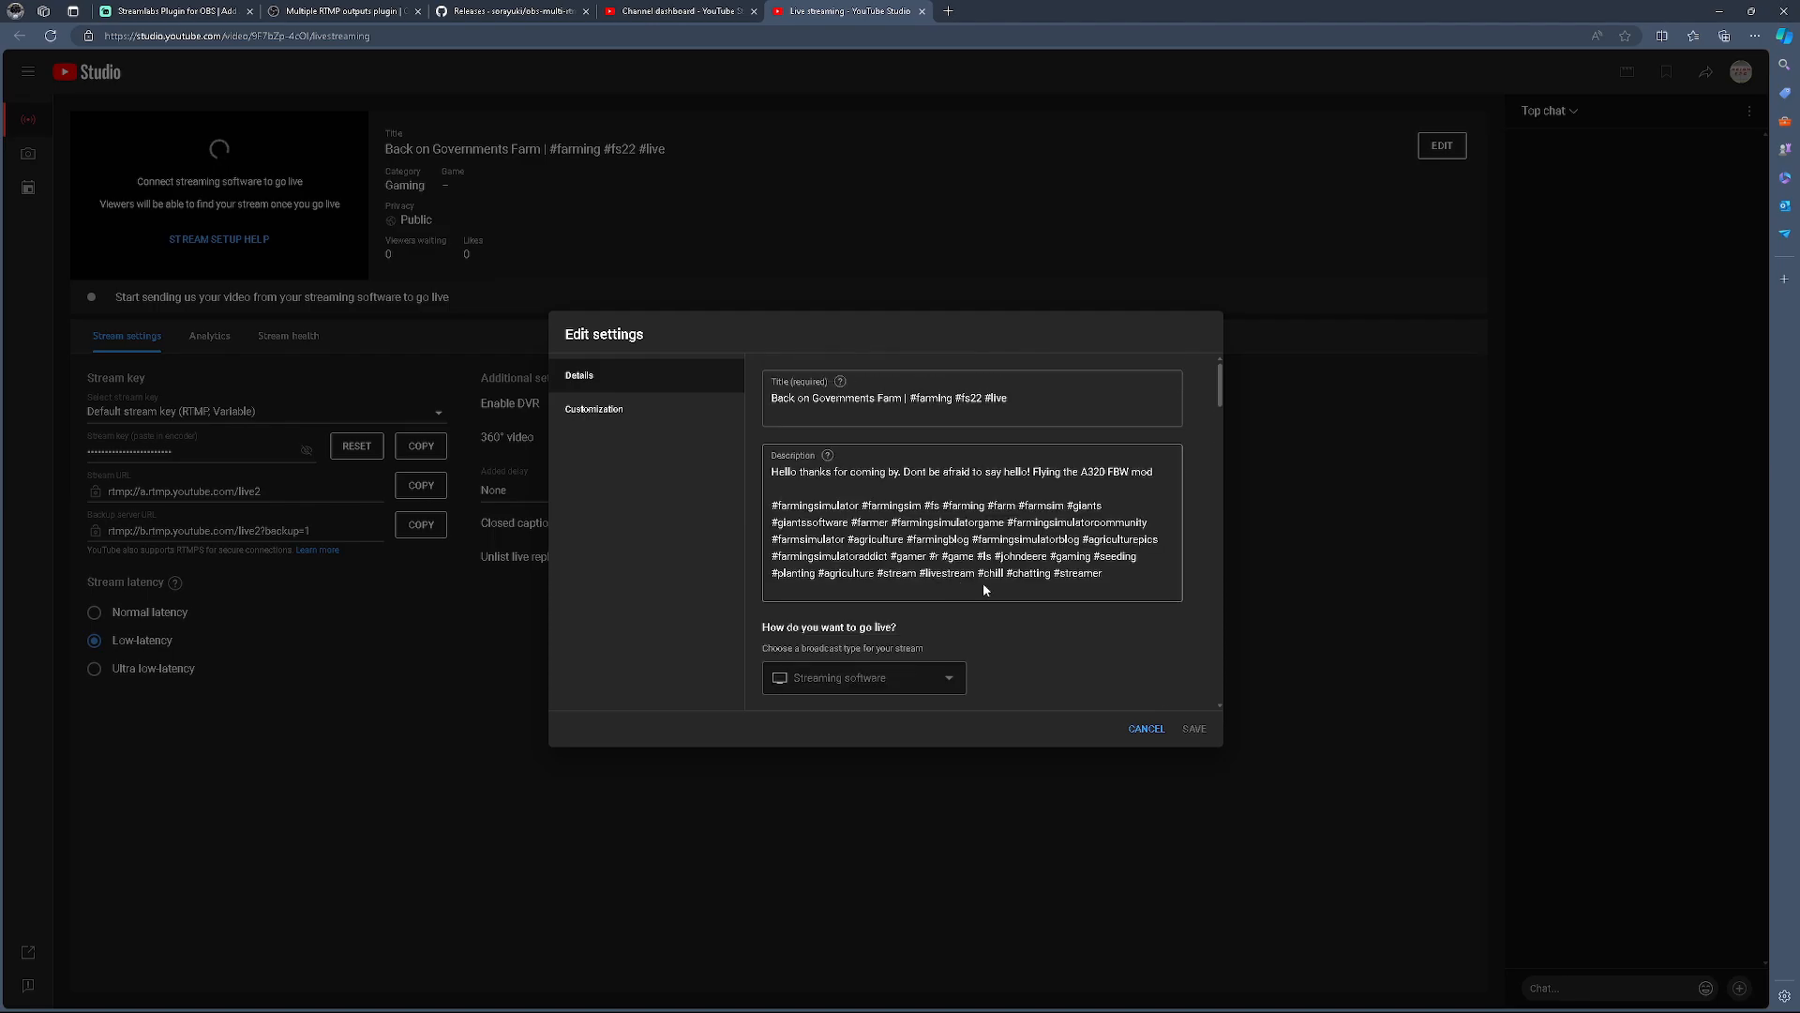
pyautogui.scroll(-15, 995, 600)
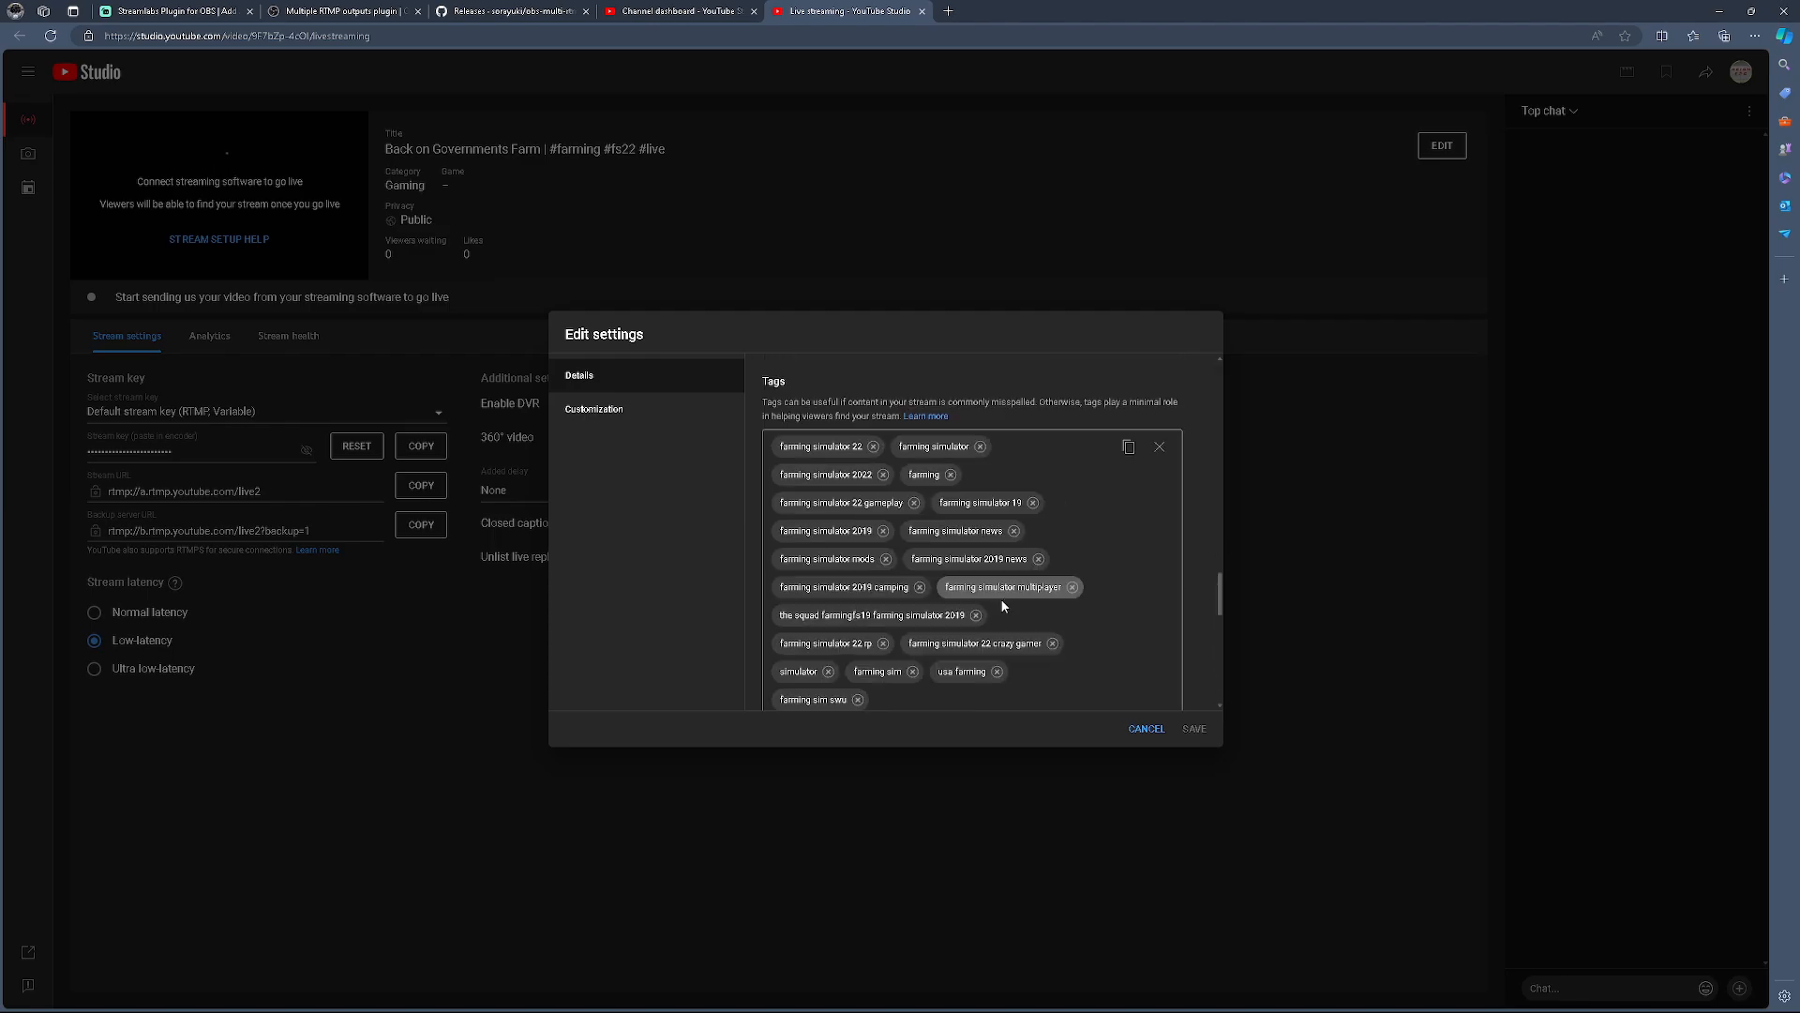
pyautogui.scroll(10, 1000, 598)
pyautogui.scroll(5, 995, 594)
pyautogui.scroll(-2, 993, 592)
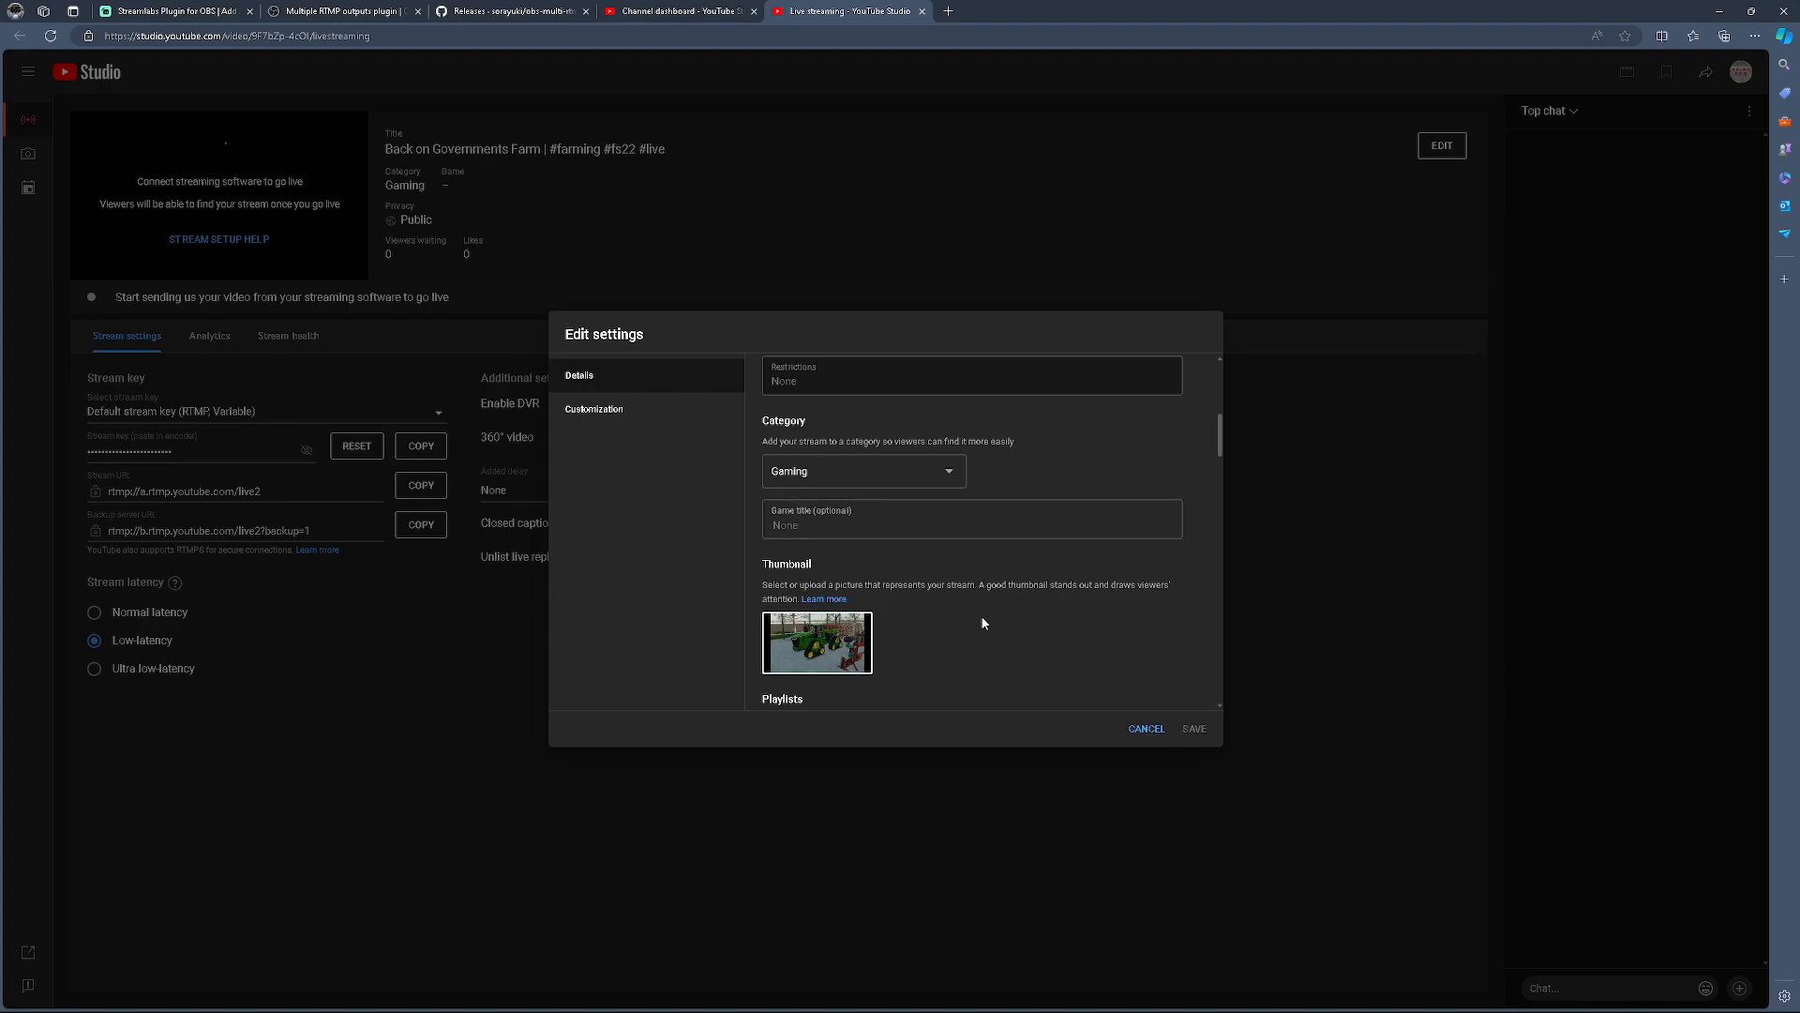
pyautogui.scroll(5, 981, 618)
pyautogui.click(1146, 729)
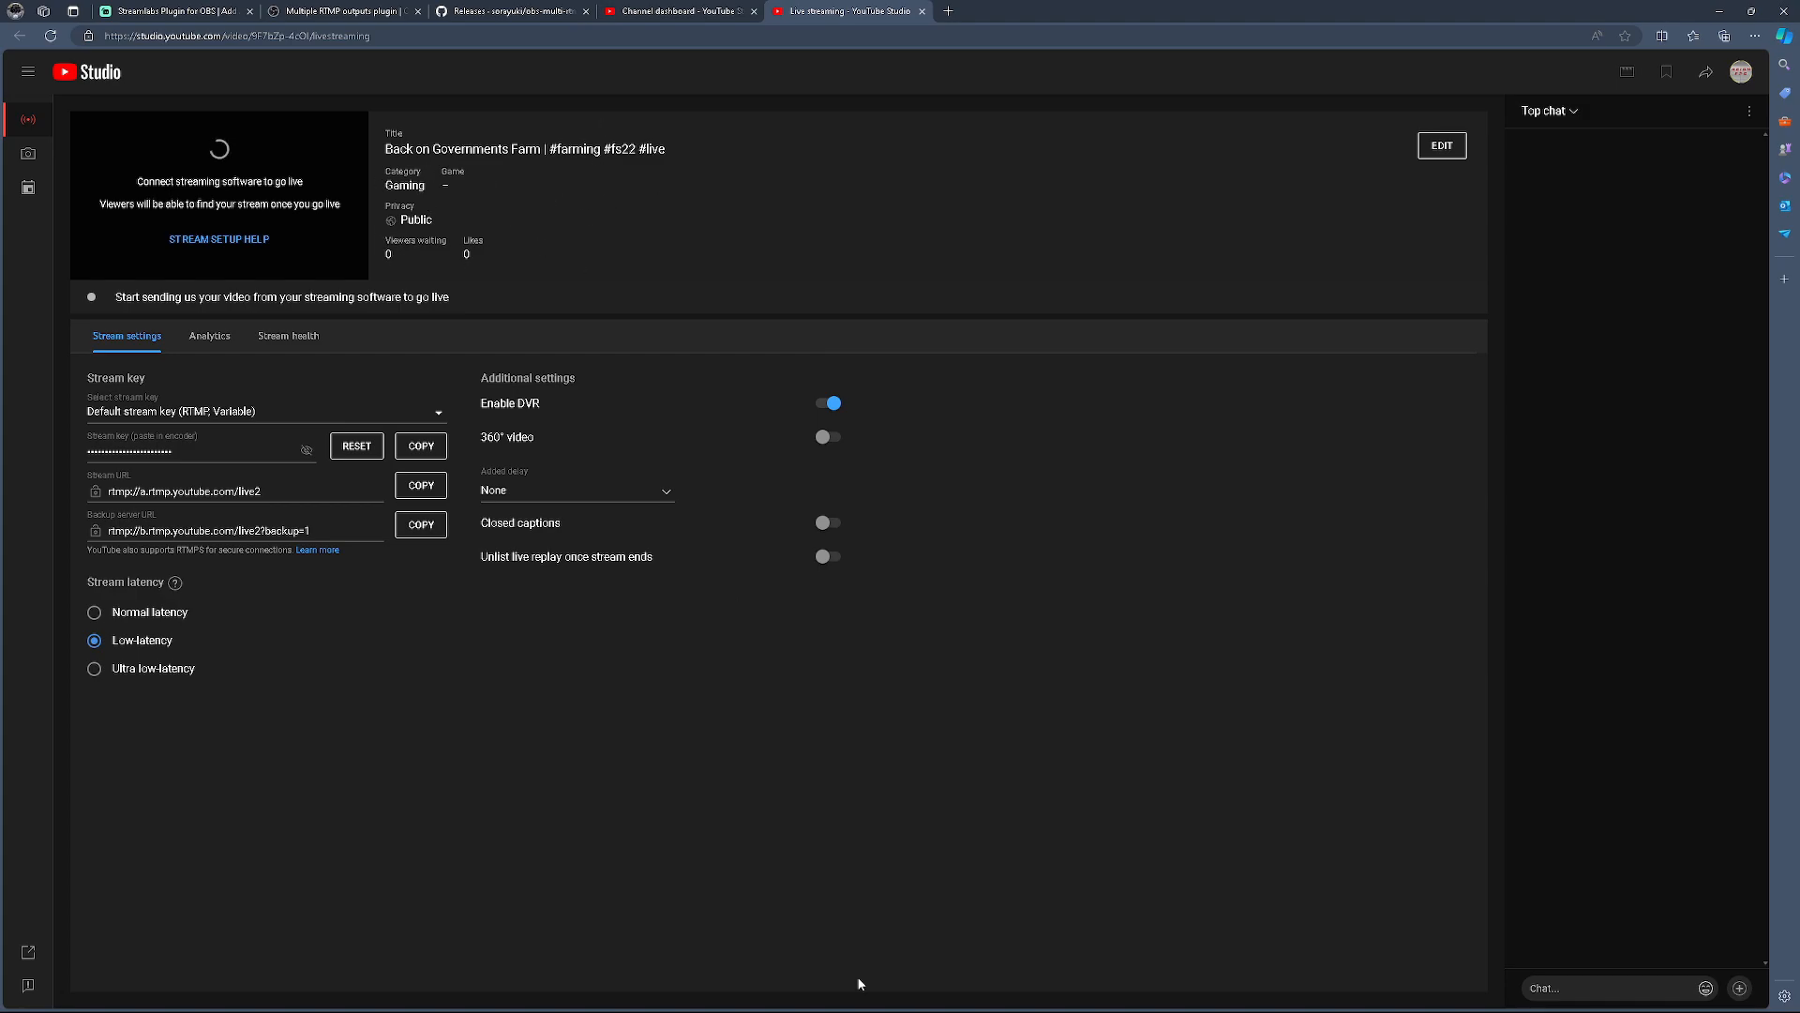
# Switch to OBS Studio and view its main window
pyautogui.moveTo(976, 1011)
pyautogui.click(1149, 999)
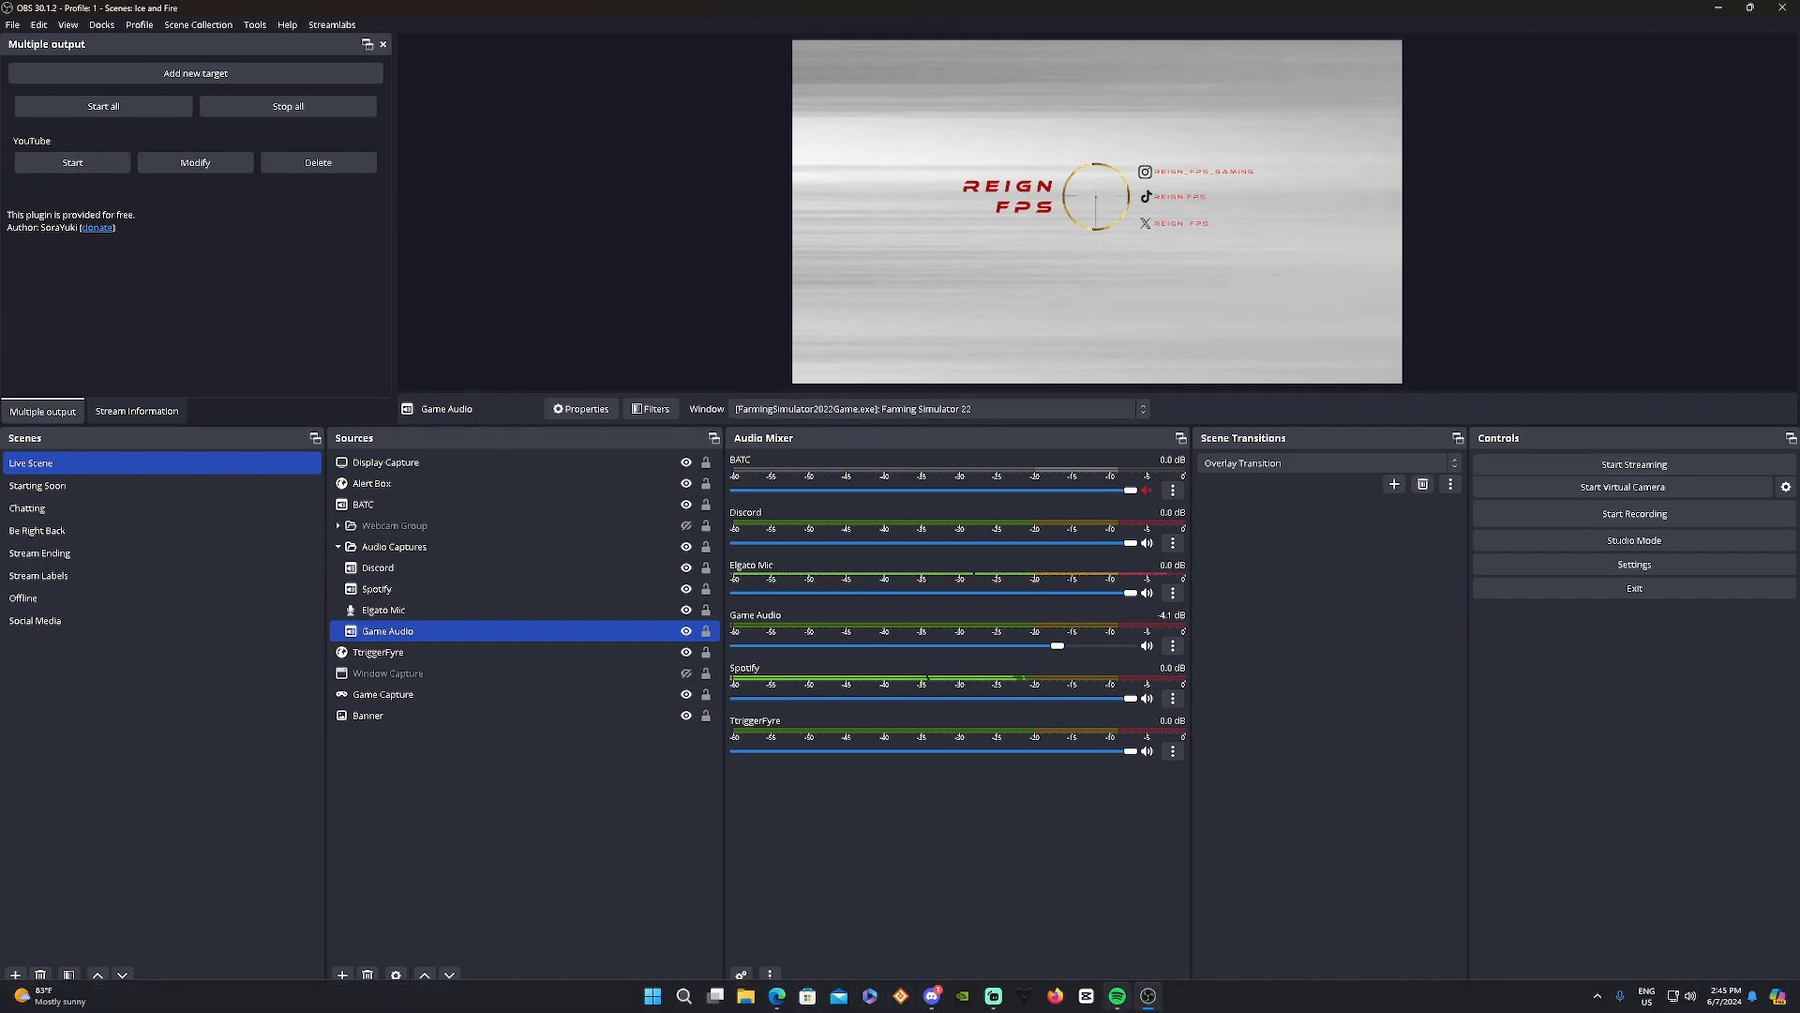
# Switch back to YouTube Studio in Edge, compare the chat modes and set the chat to Live chat
pyautogui.click(777, 996)
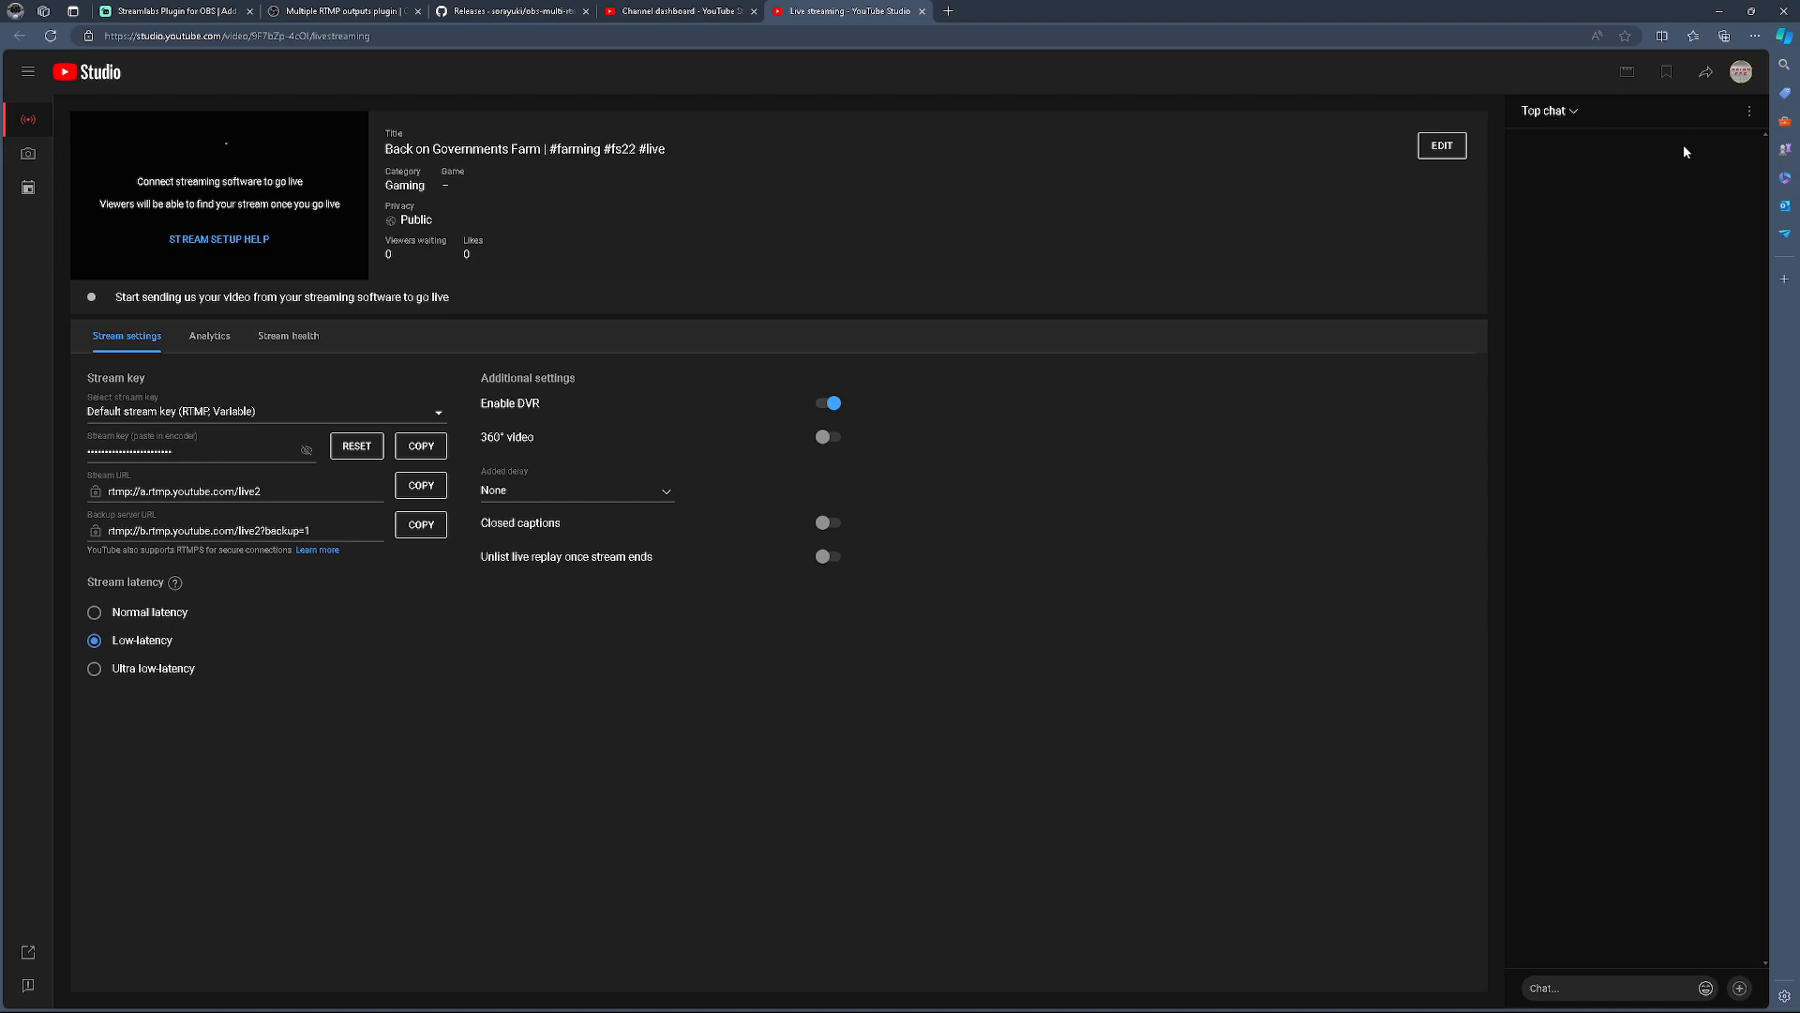
pyautogui.click(1565, 123)
pyautogui.click(1369, 202)
pyautogui.click(1561, 123)
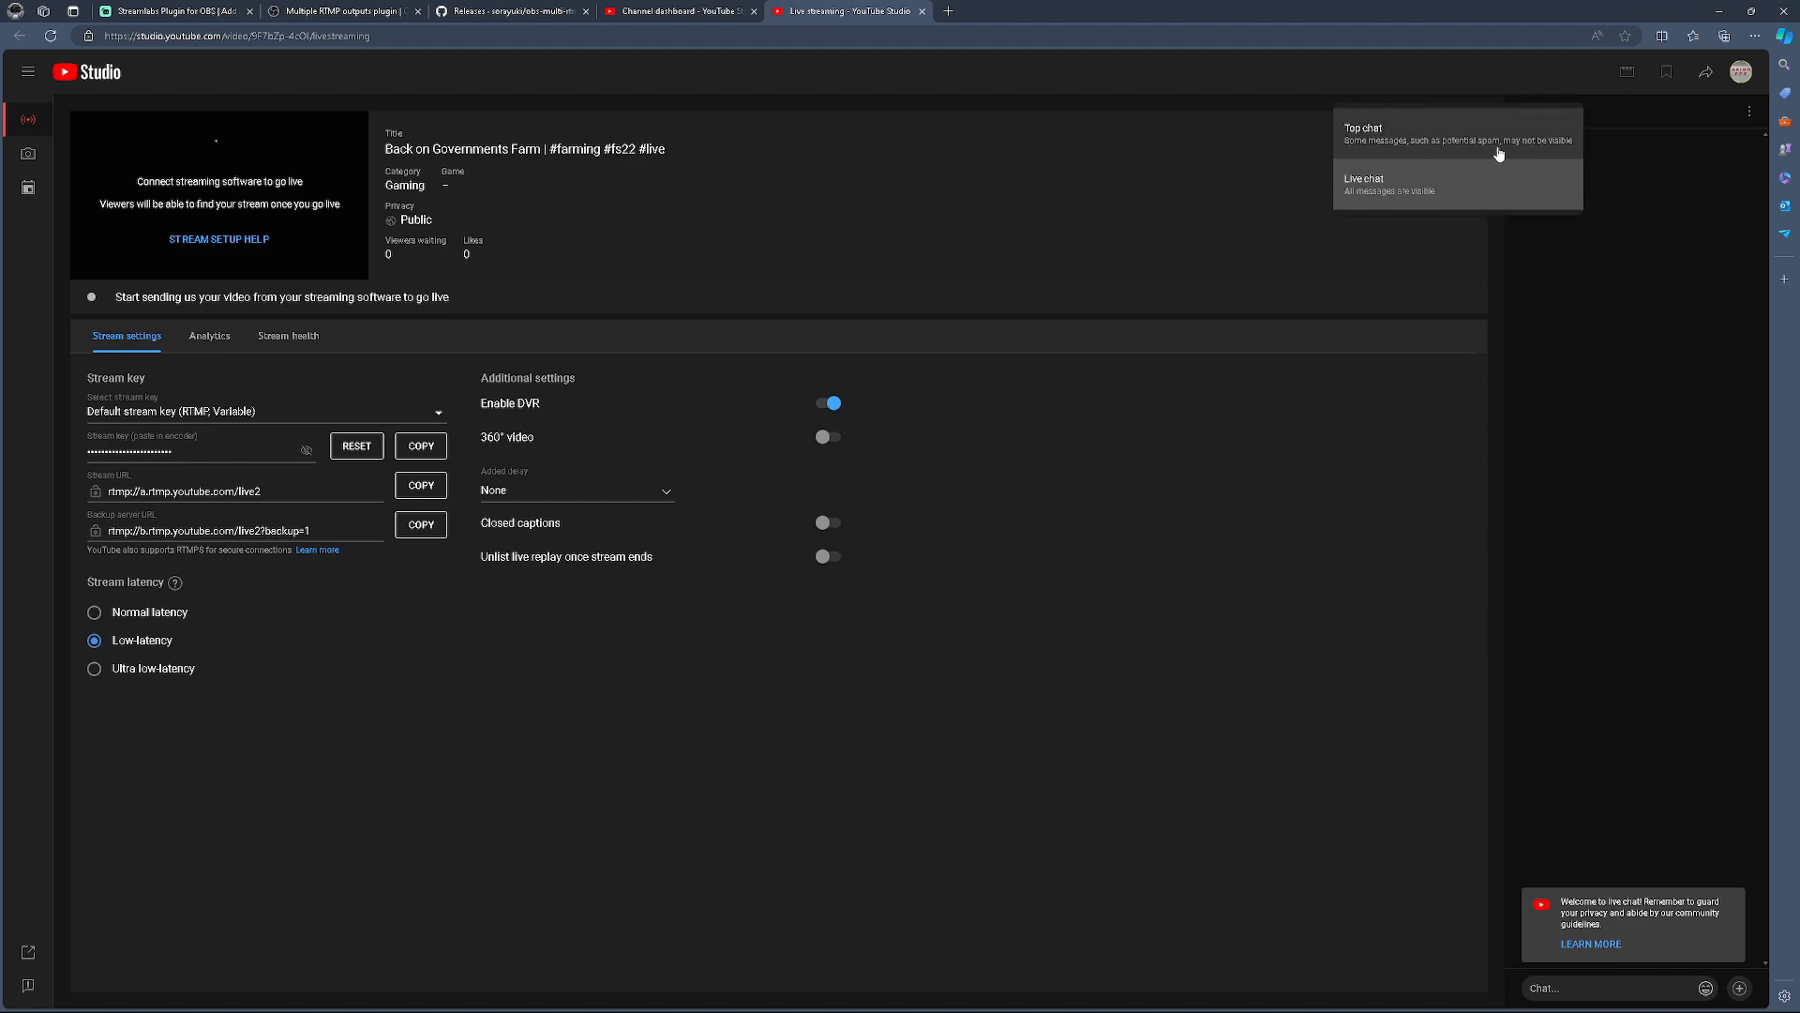
pyautogui.click(1495, 147)
pyautogui.click(1555, 124)
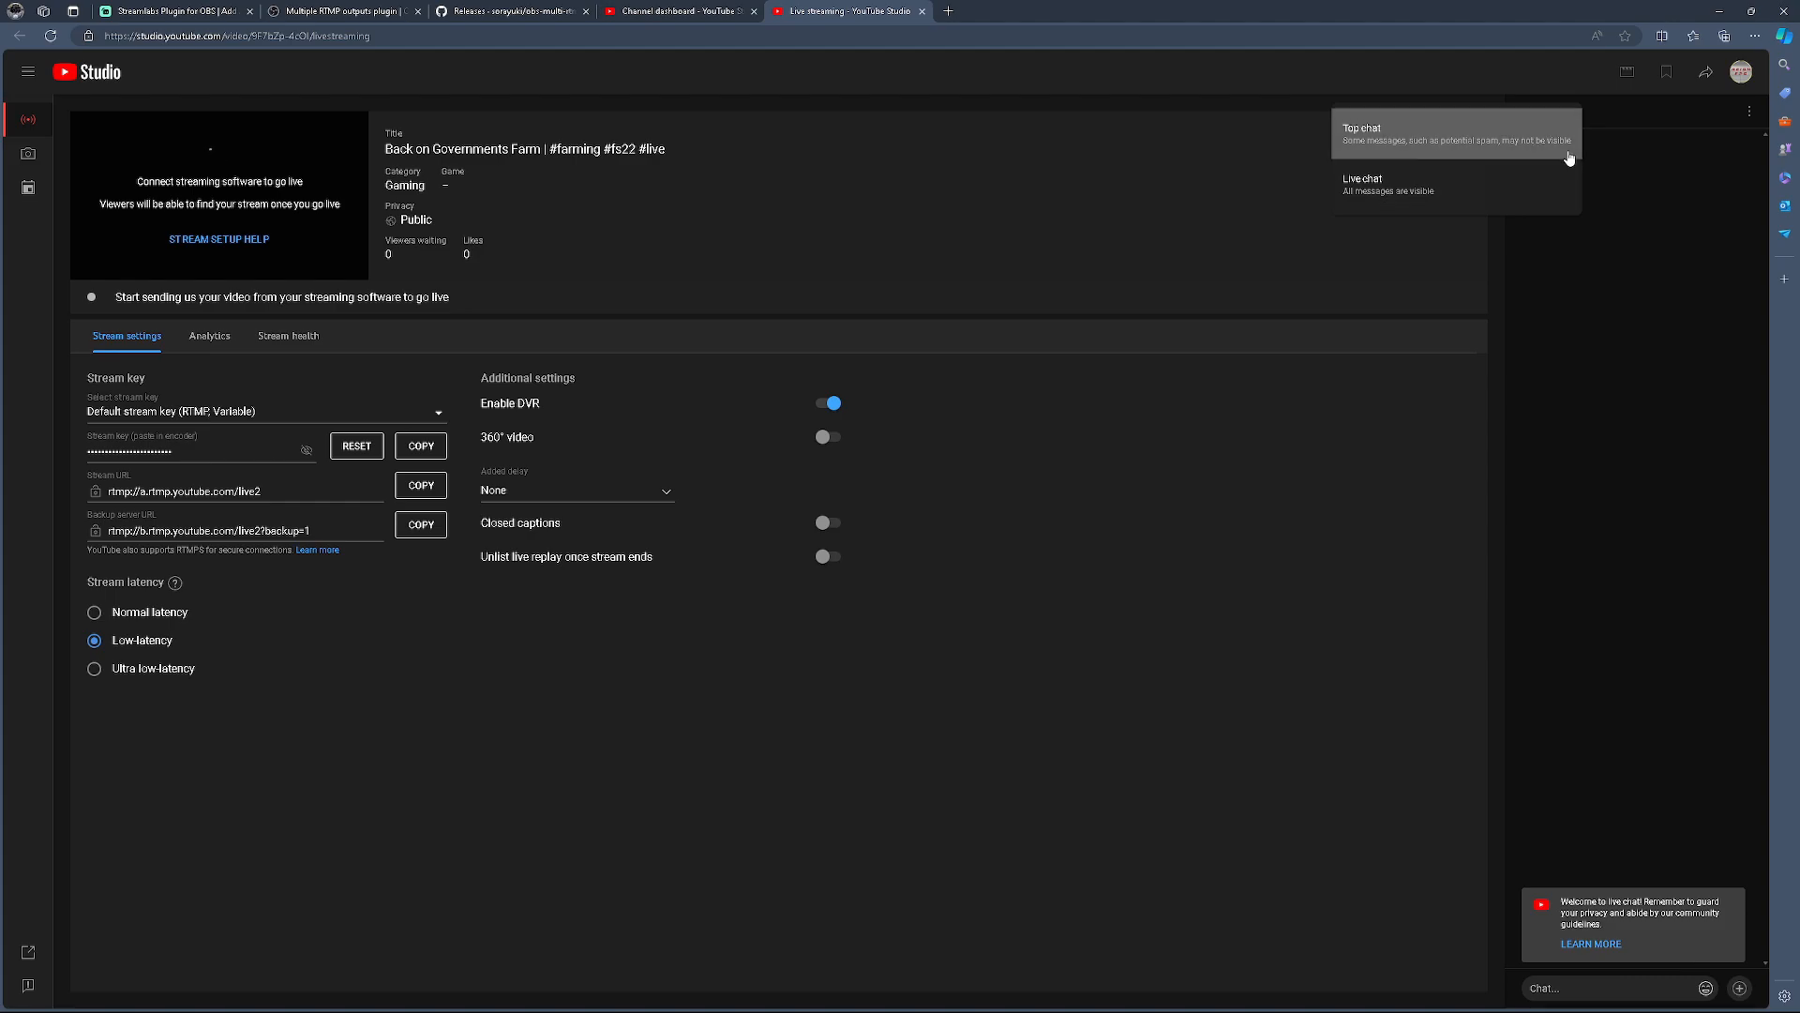
pyautogui.click(1444, 181)
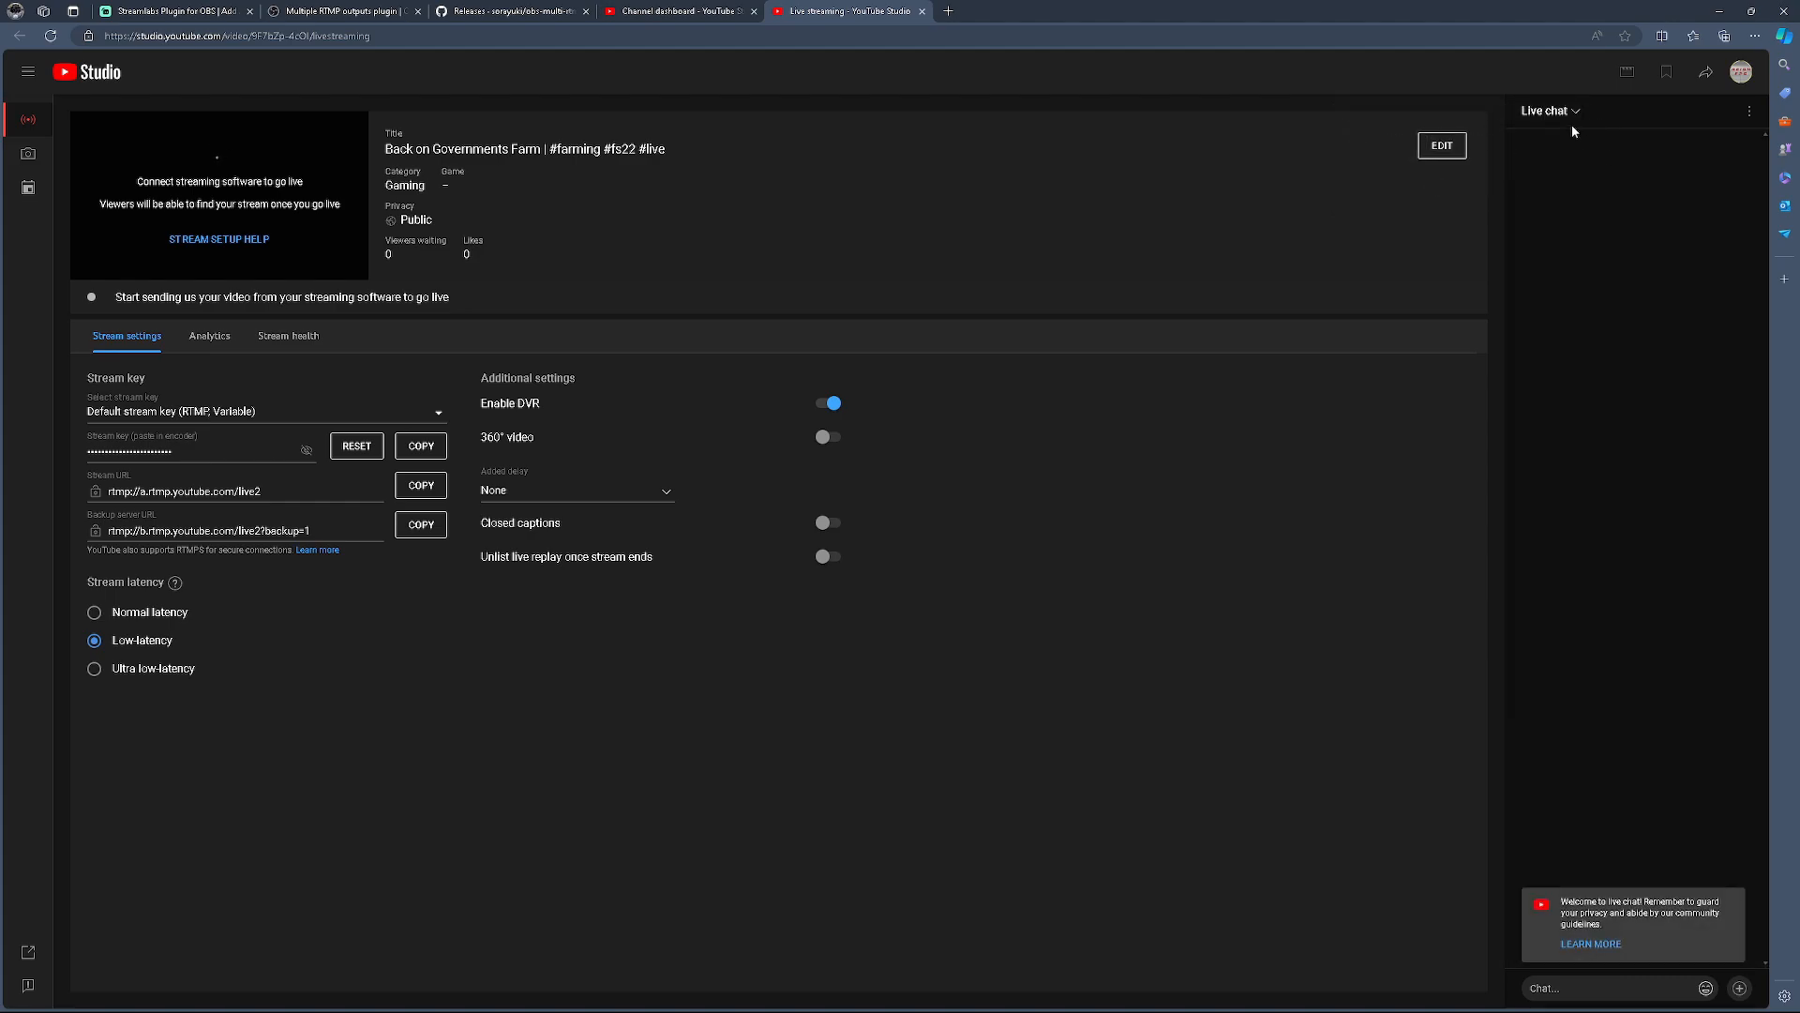
# Pop the stream chat out into its own window, move it over the page and close it
pyautogui.click(1749, 111)
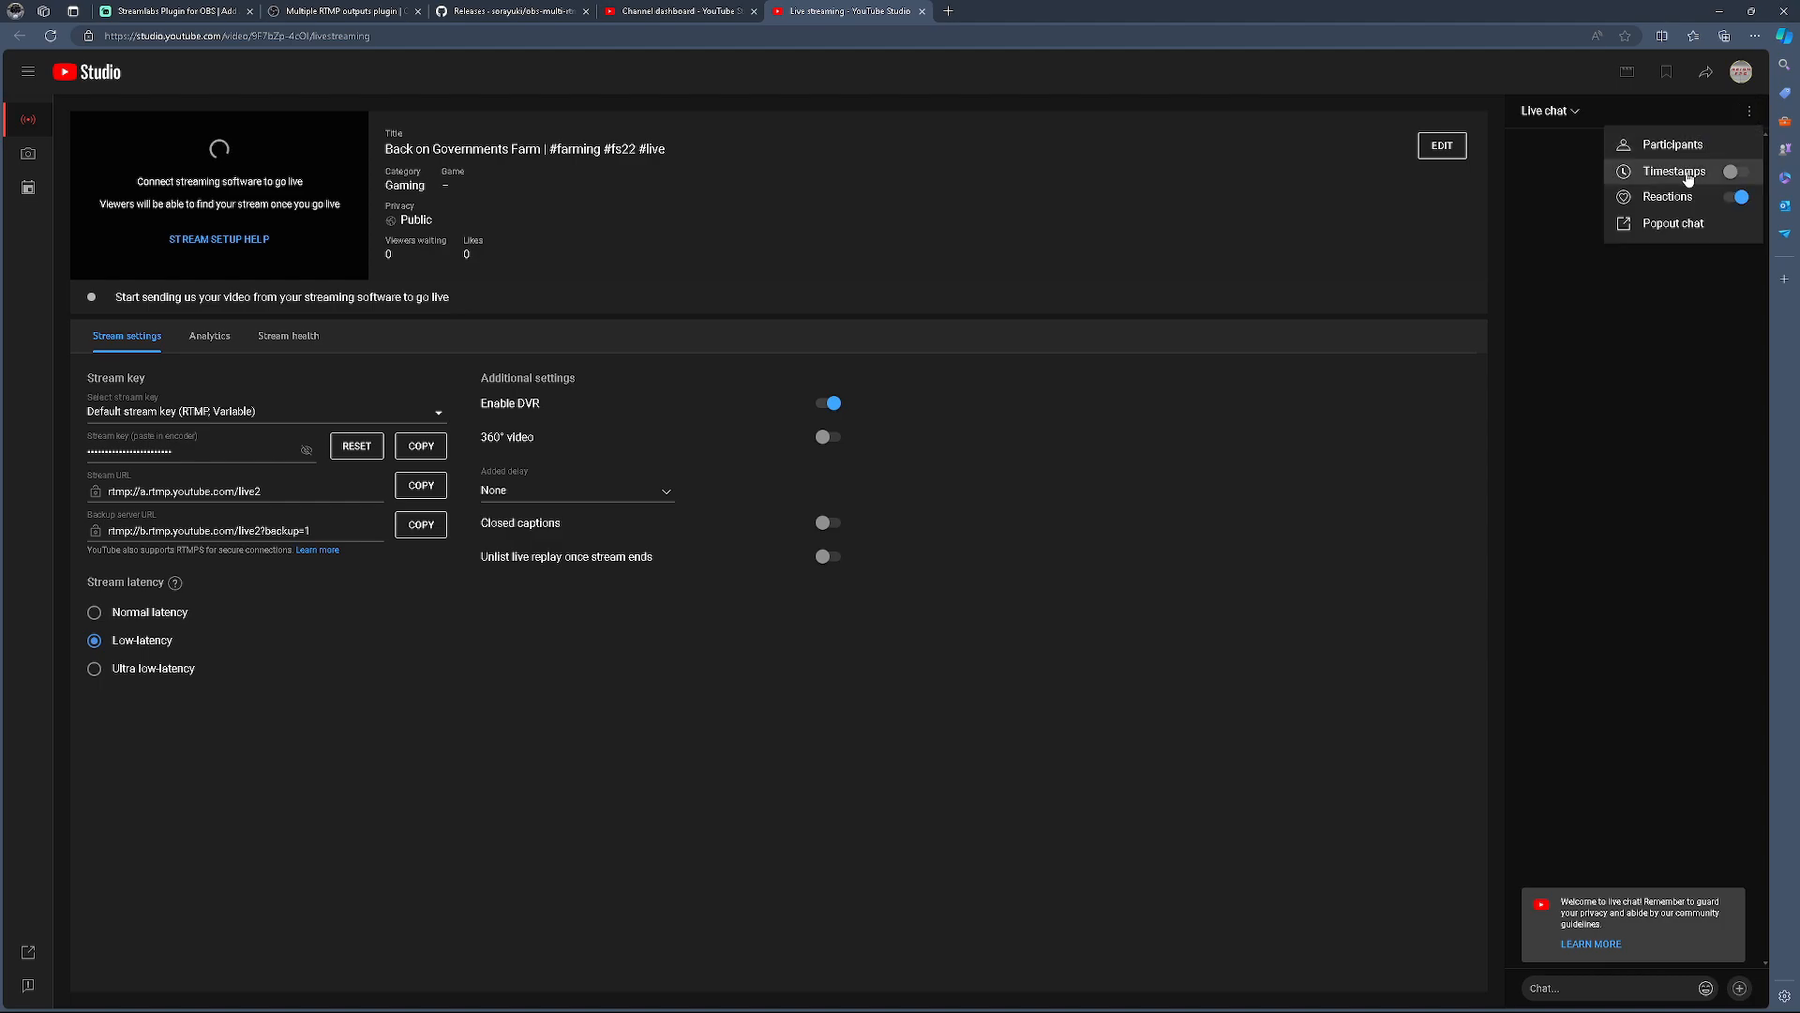
pyautogui.click(1572, 125)
pyautogui.click(1749, 112)
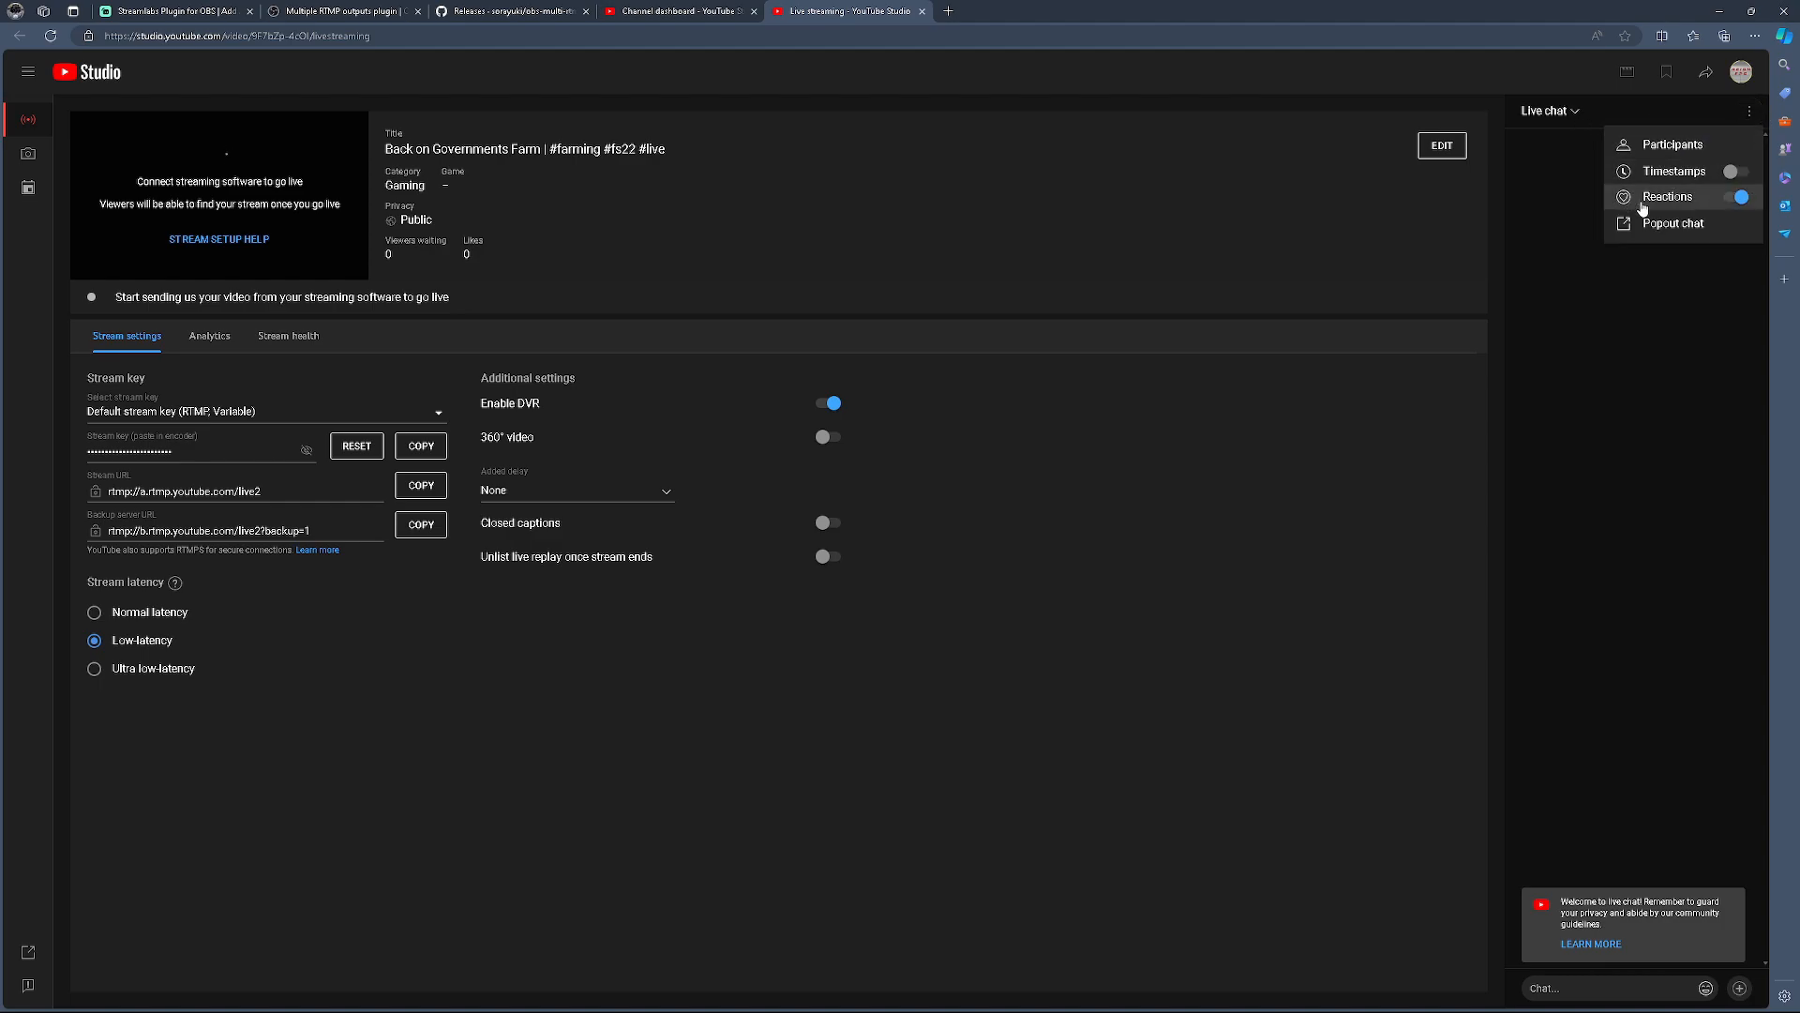
pyautogui.click(1659, 223)
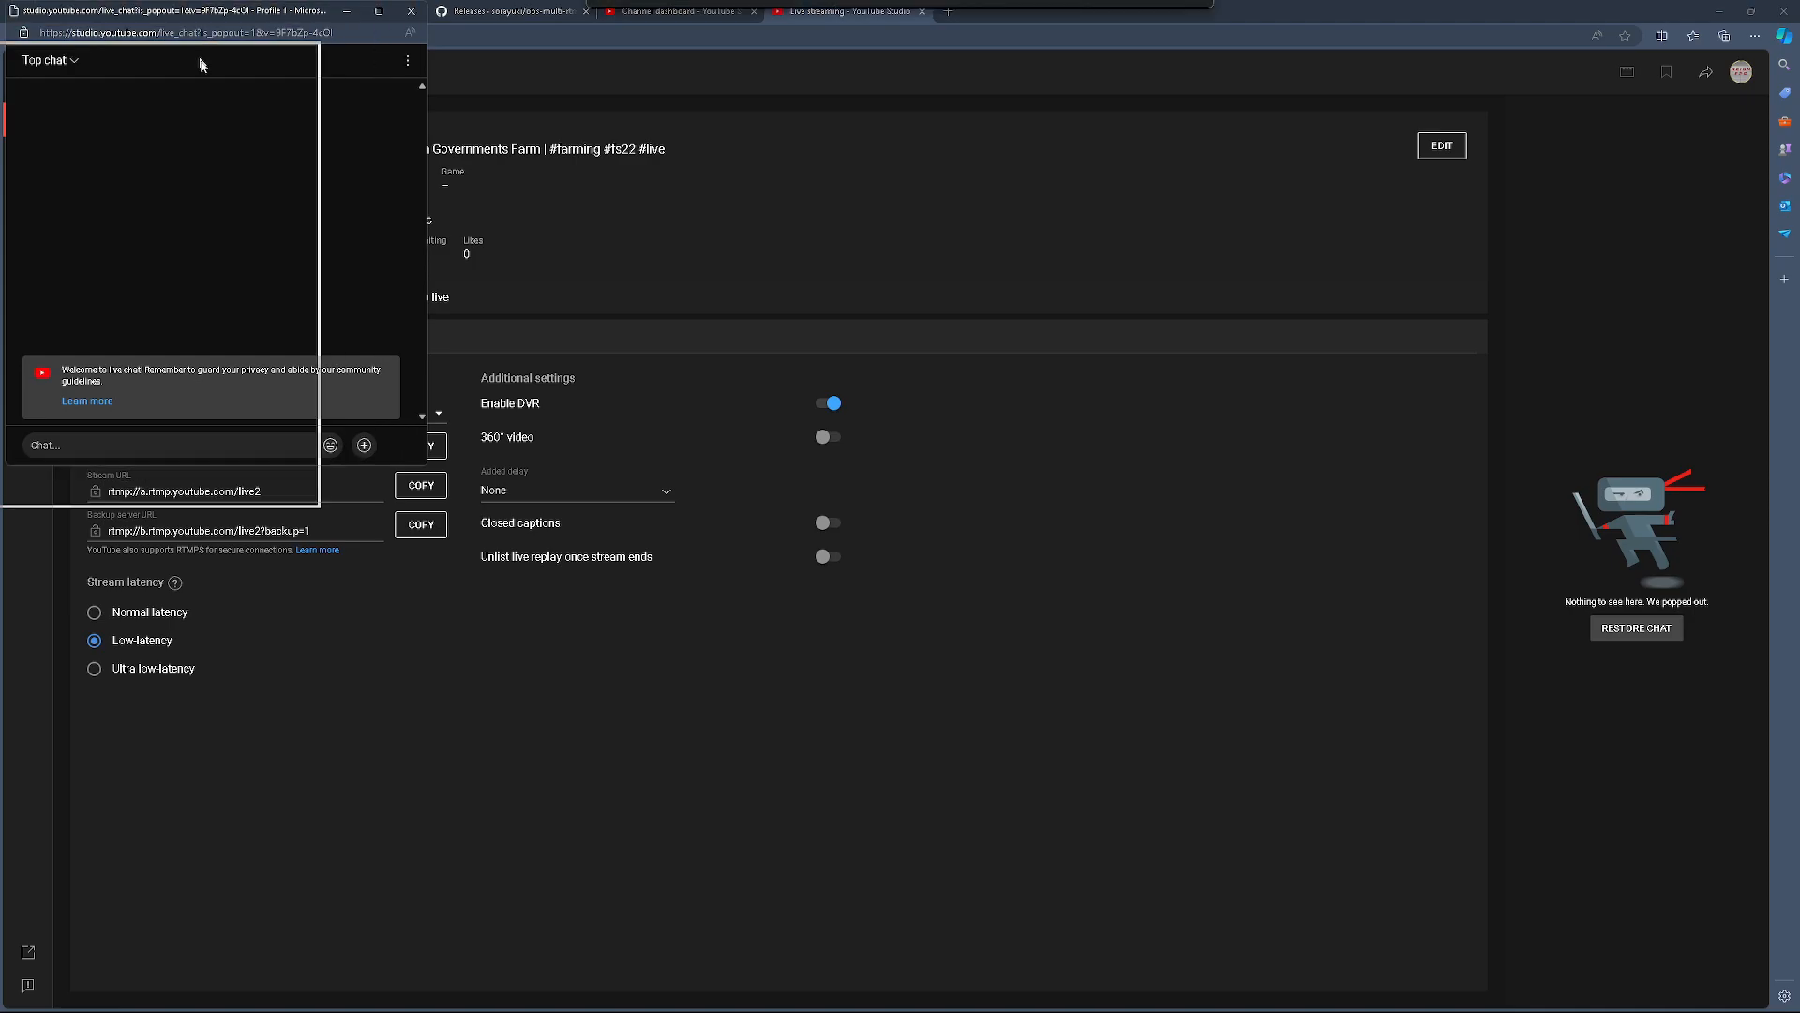
pyautogui.moveTo(200, 59); pyautogui.dragTo(551, 169)
pyautogui.click(684, 171)
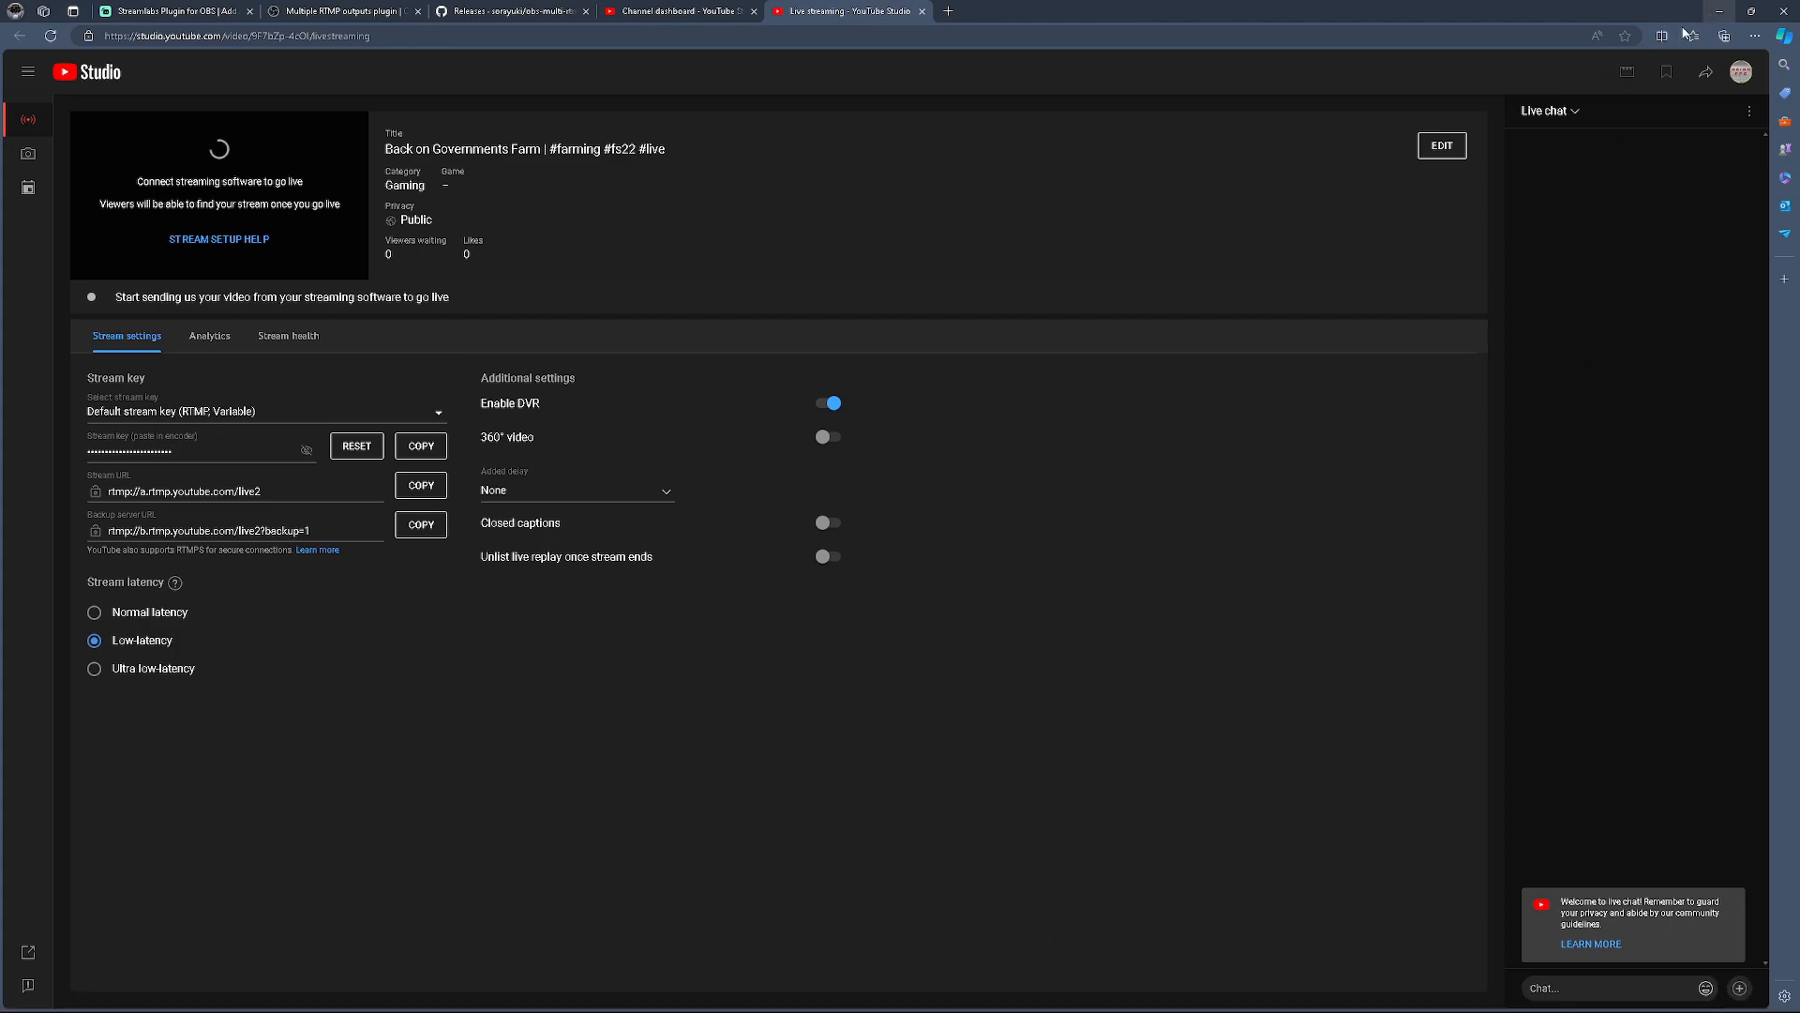
# Look at the channel dashboard, return to the live streaming page and switch back to OBS Studio
pyautogui.click(690, 10)
pyautogui.click(835, 10)
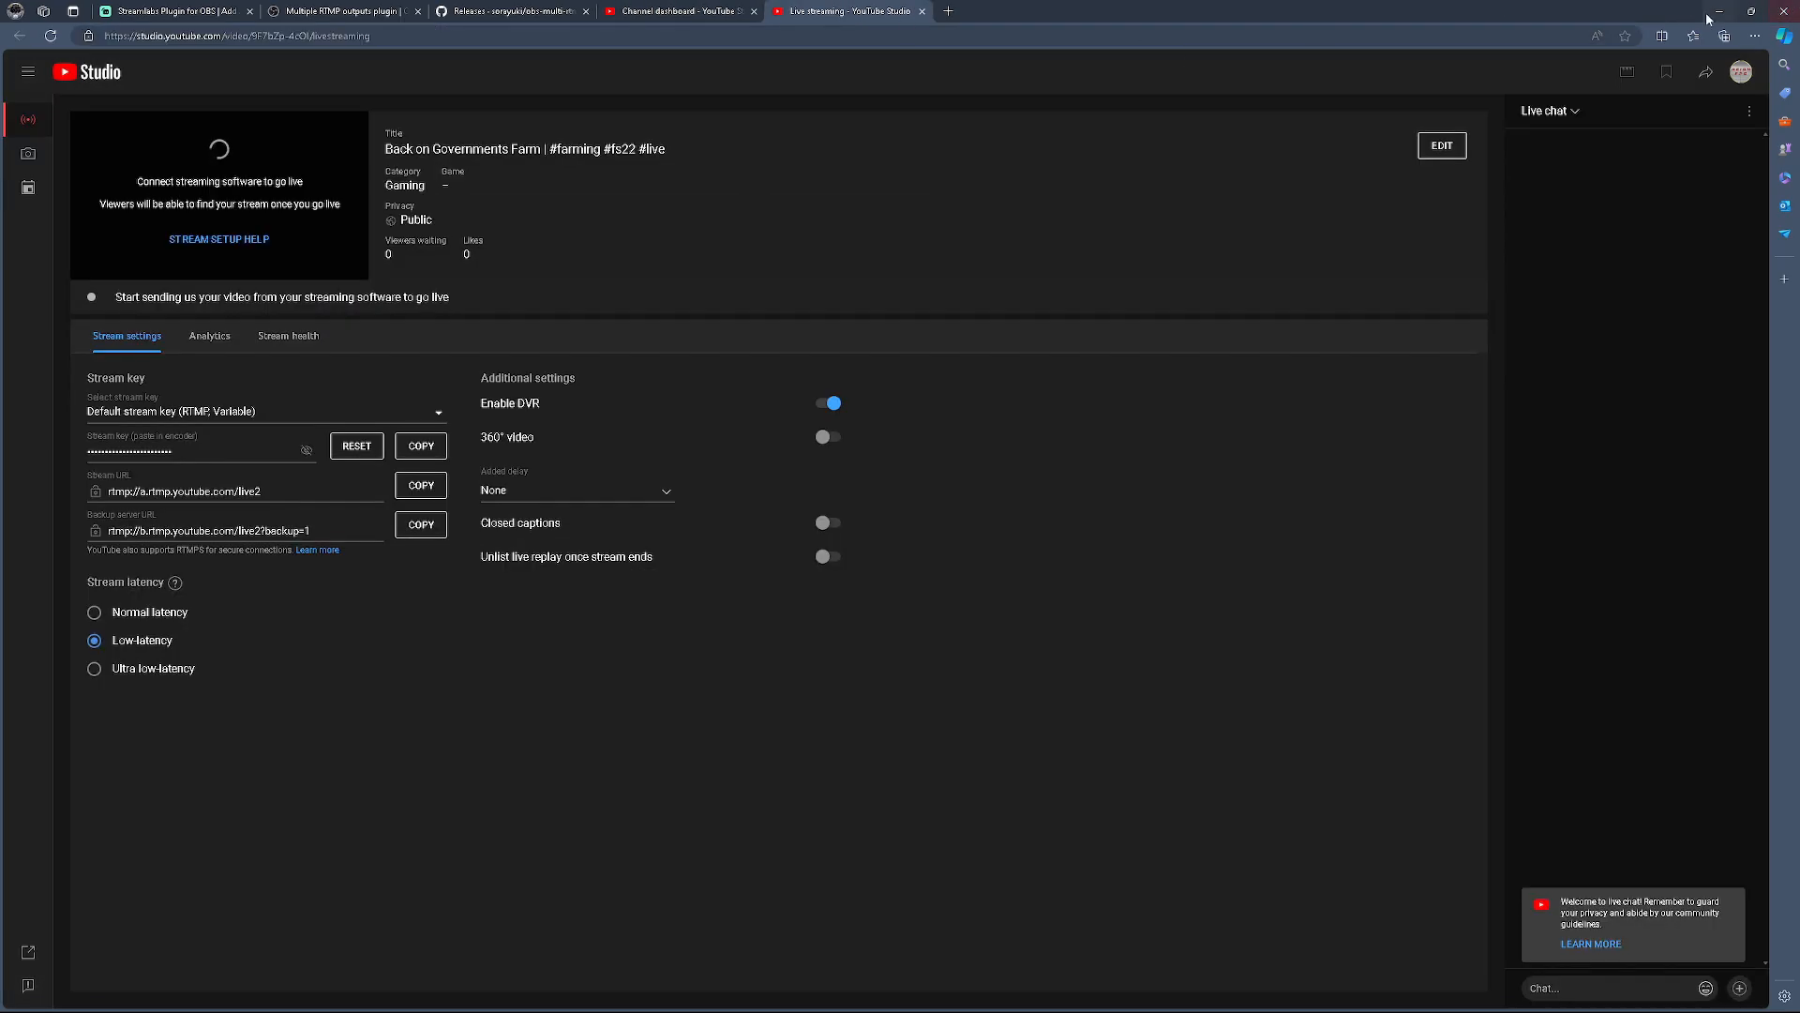
pyautogui.hotkey('alt', 'Tab')
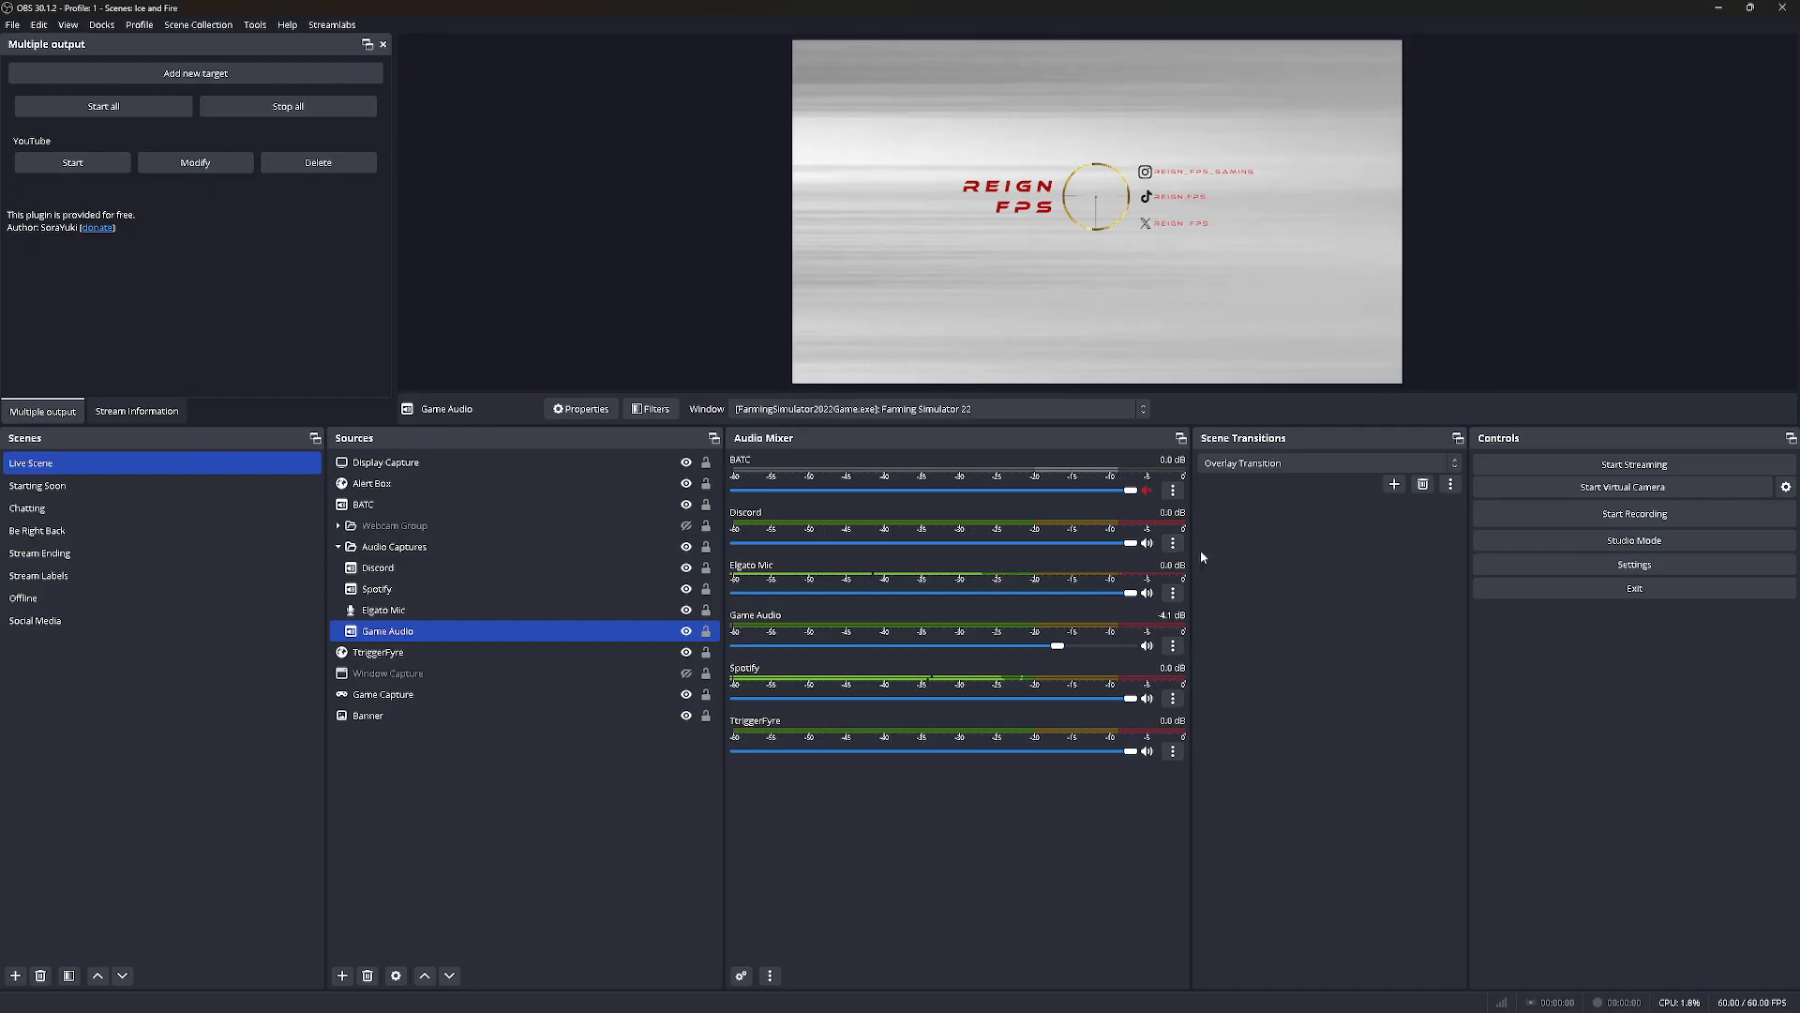